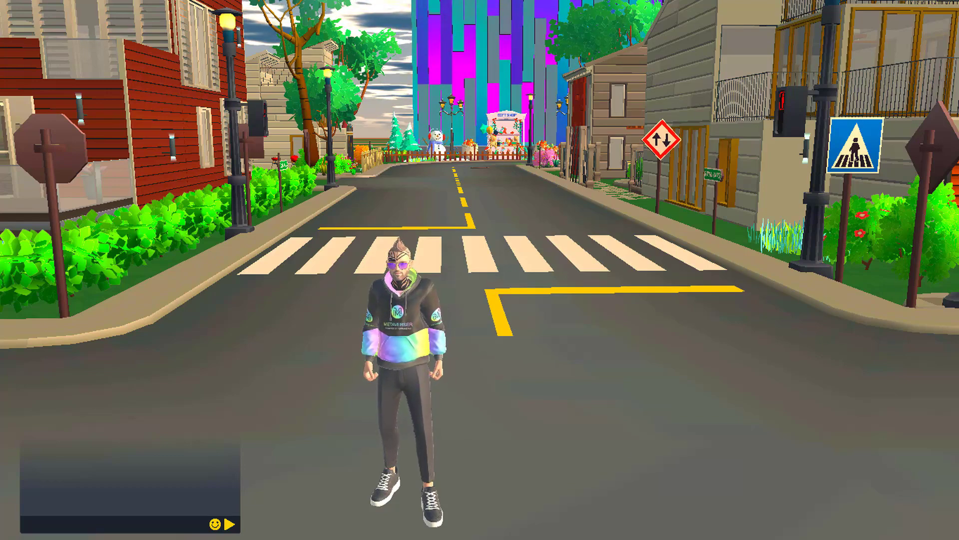
- Look through the owned assets and start navigation to the METAVERSER land U1461
{"action": "key", "text": "Escape"}
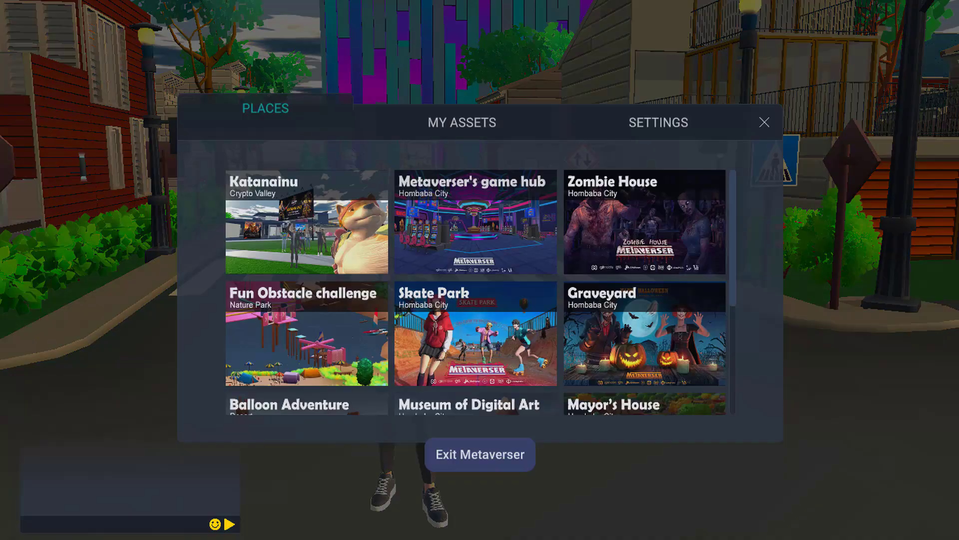
{"action": "left_click", "coordinate": [442, 91]}
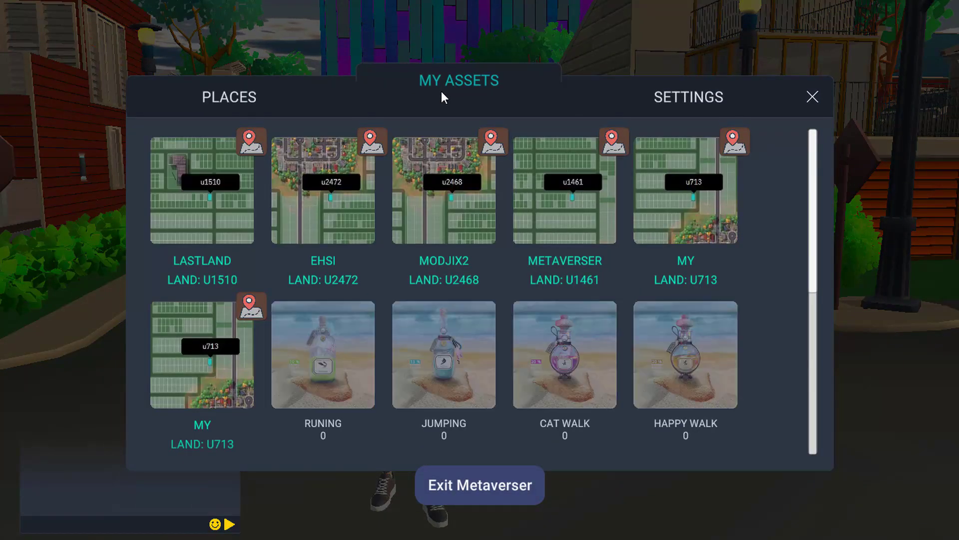
{"action": "scroll", "coordinate": [754, 197], "scroll_direction": "down", "scroll_amount": 2}
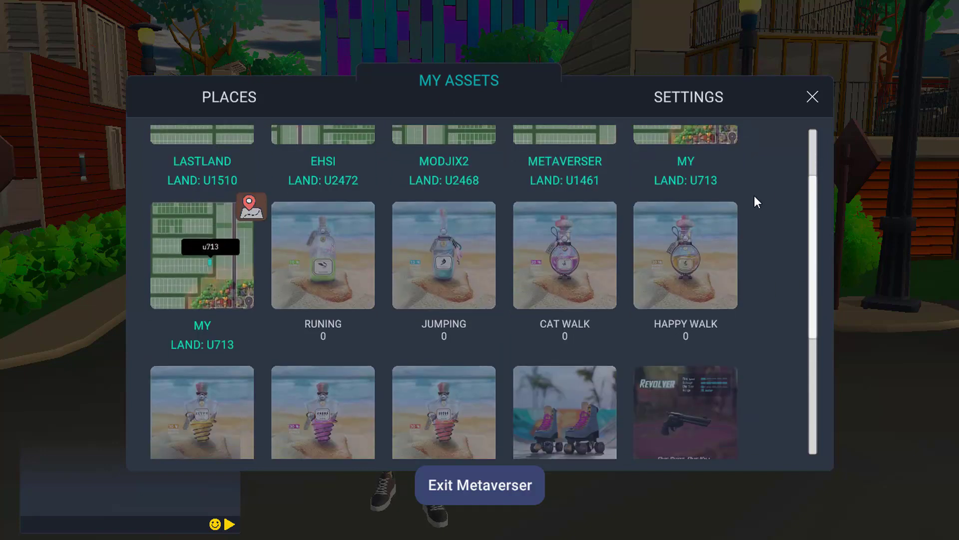
{"action": "scroll", "coordinate": [750, 300], "scroll_direction": "up", "scroll_amount": 2}
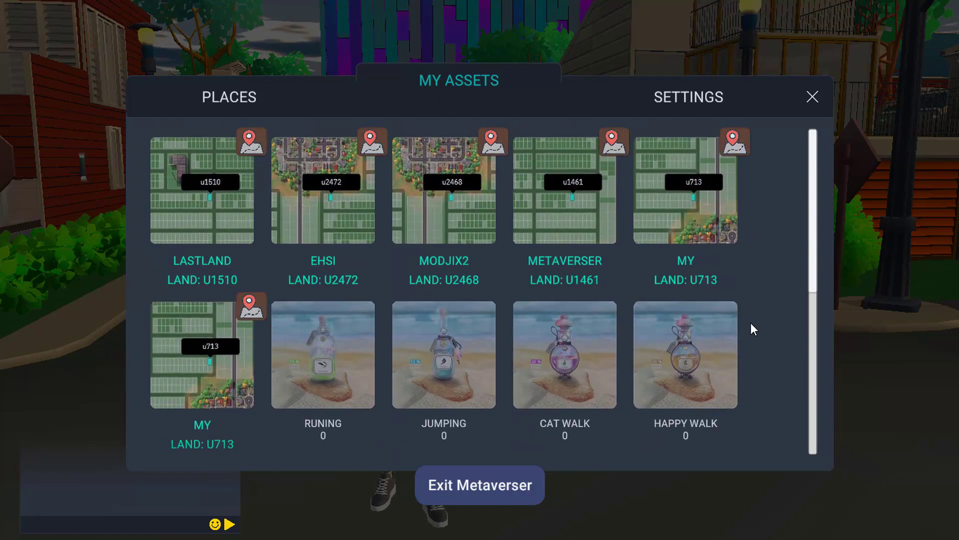
{"action": "left_click", "coordinate": [566, 183]}
{"action": "right_click_drag", "start_coordinate": [565, 182], "coordinate": [326, 182]}
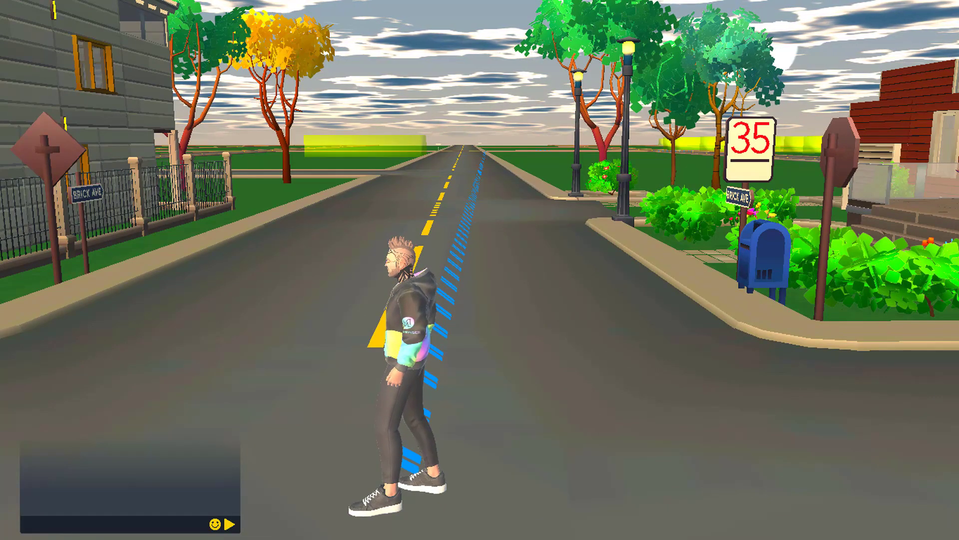
- Walk the avatar along the blue route to land u1461 and enter its design mode
{"action": "key", "text": "w"}
{"action": "key", "text": "w"}
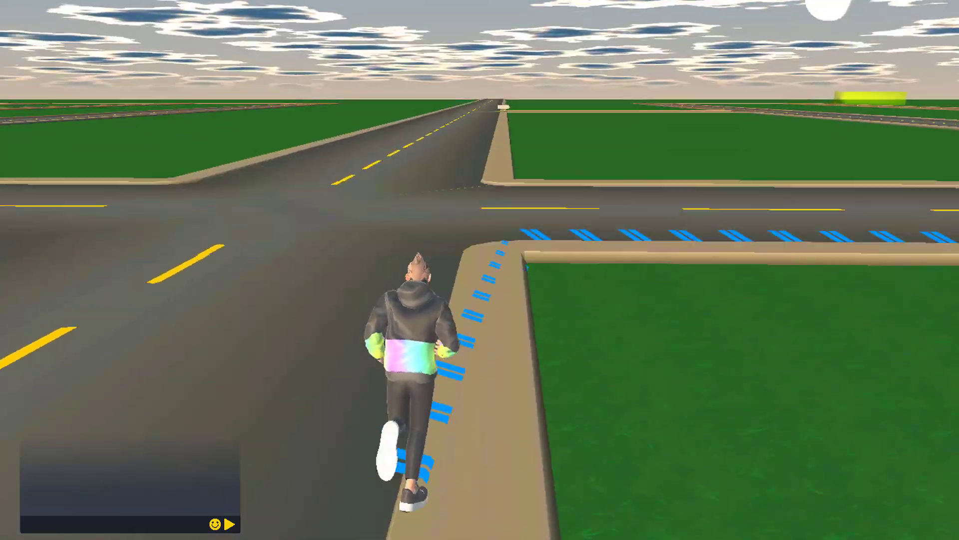
{"action": "key", "text": "w"}
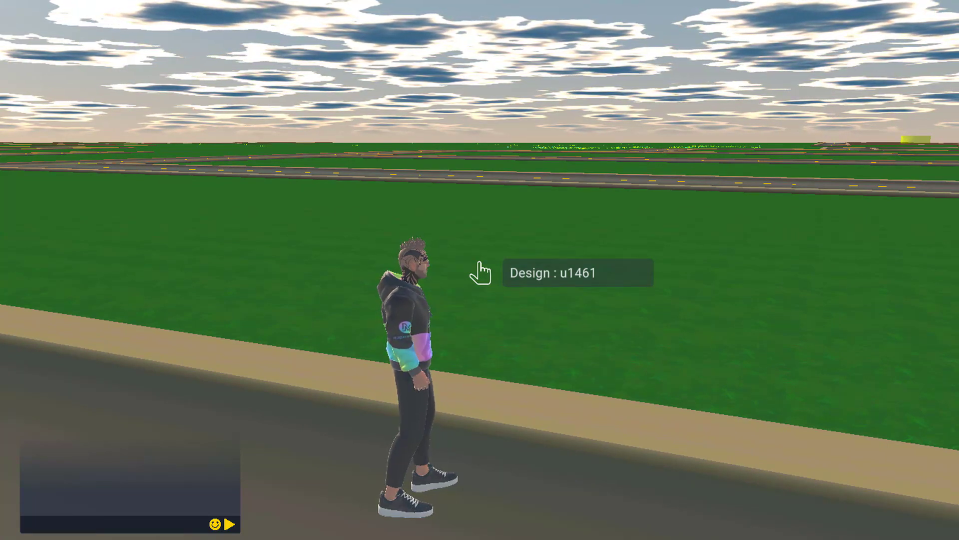
{"action": "left_click", "coordinate": [479, 263]}
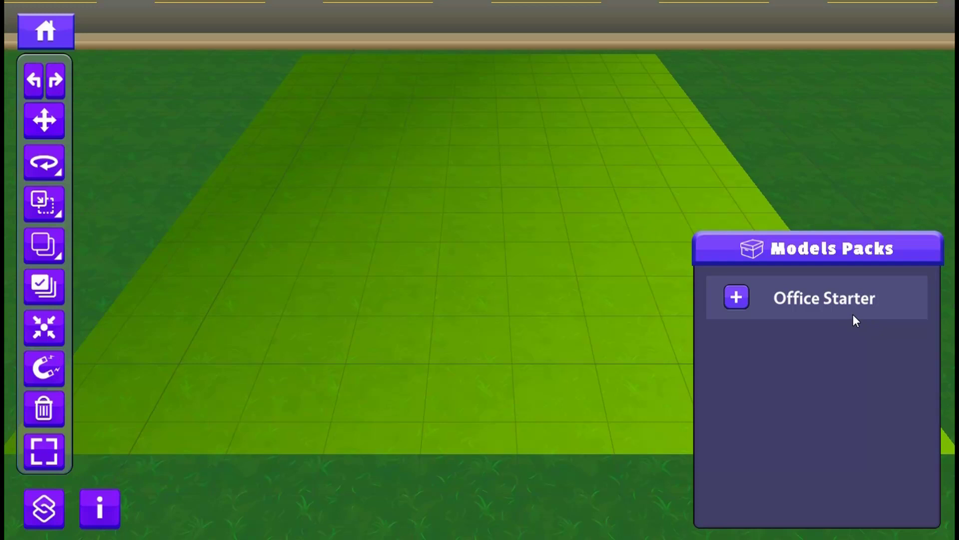
- Open the Office Starter model pack and look through its Structures and Decorative categories
{"action": "left_click", "coordinate": [738, 298]}
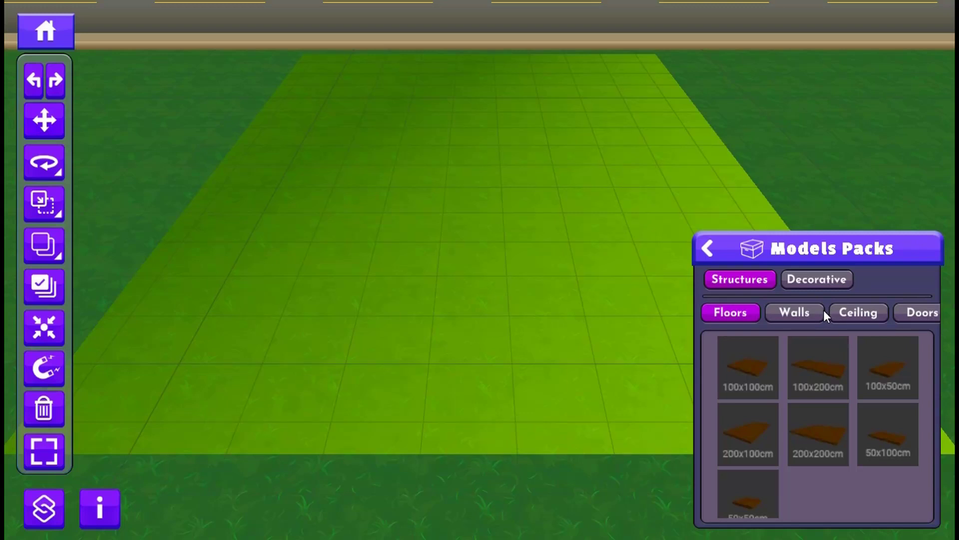
{"action": "left_click_drag", "start_coordinate": [823, 310], "coordinate": [697, 313]}
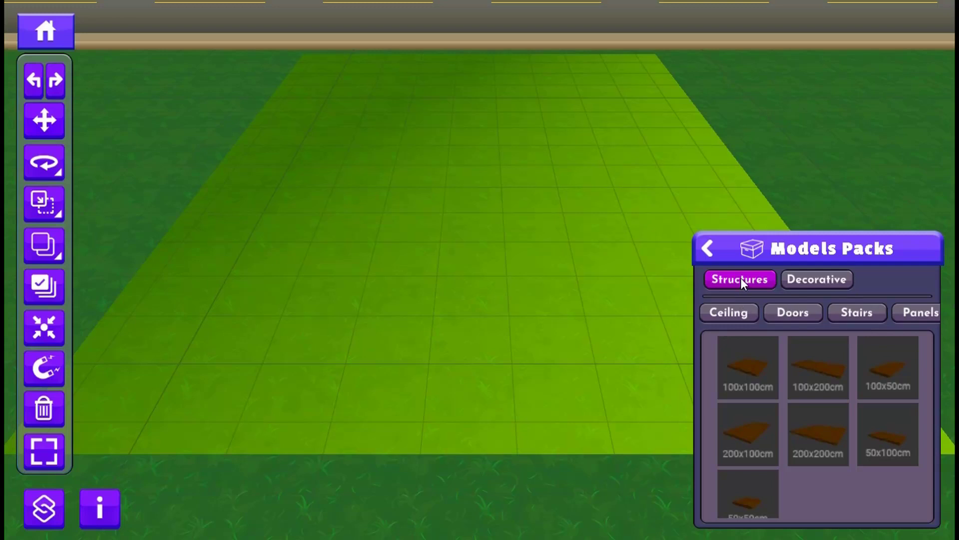
{"action": "left_click", "coordinate": [819, 281]}
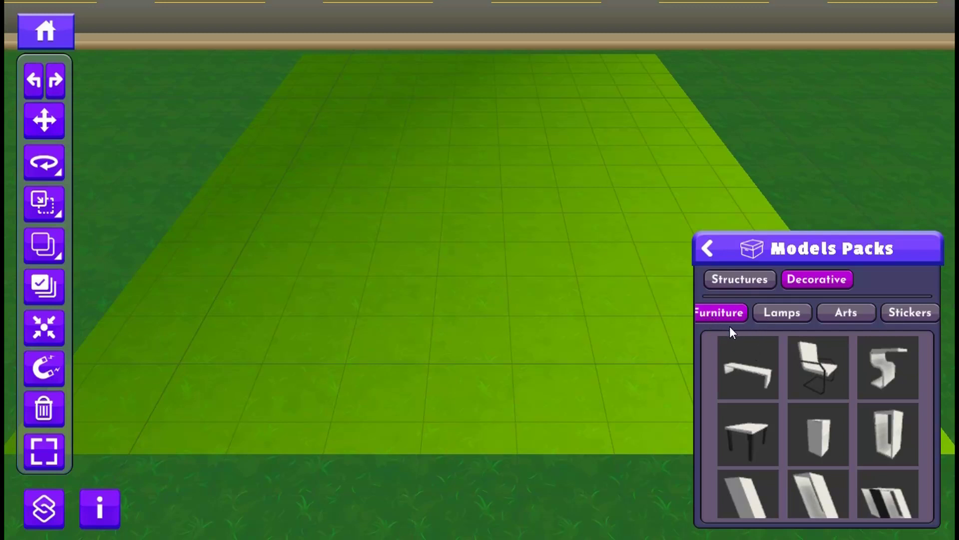
{"action": "left_click_drag", "start_coordinate": [729, 325], "coordinate": [751, 326]}
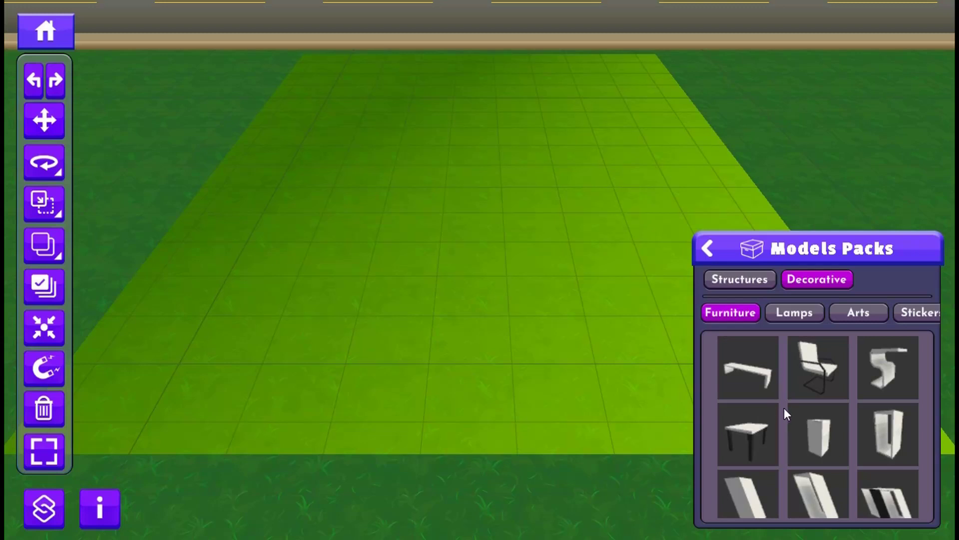
{"action": "left_click_drag", "start_coordinate": [785, 408], "coordinate": [779, 451]}
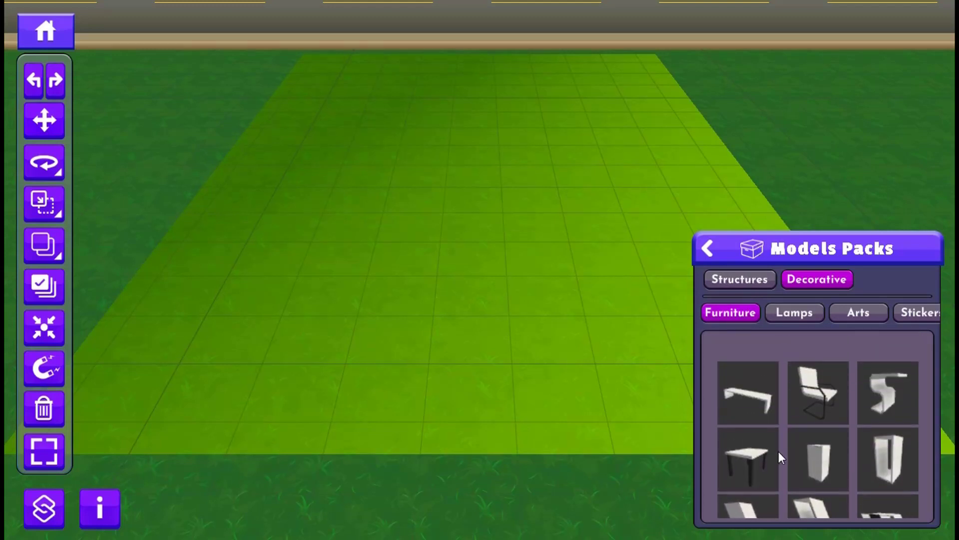
- Add a solid 200x200cm wall and a 200x200cm floor from the structure models to the plot
{"action": "left_click", "coordinate": [732, 283]}
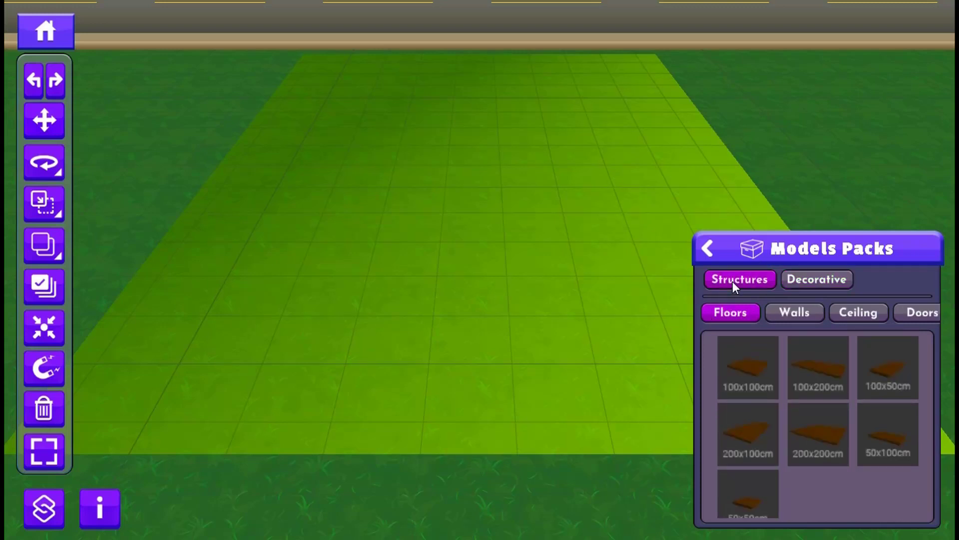
{"action": "left_click", "coordinate": [789, 314]}
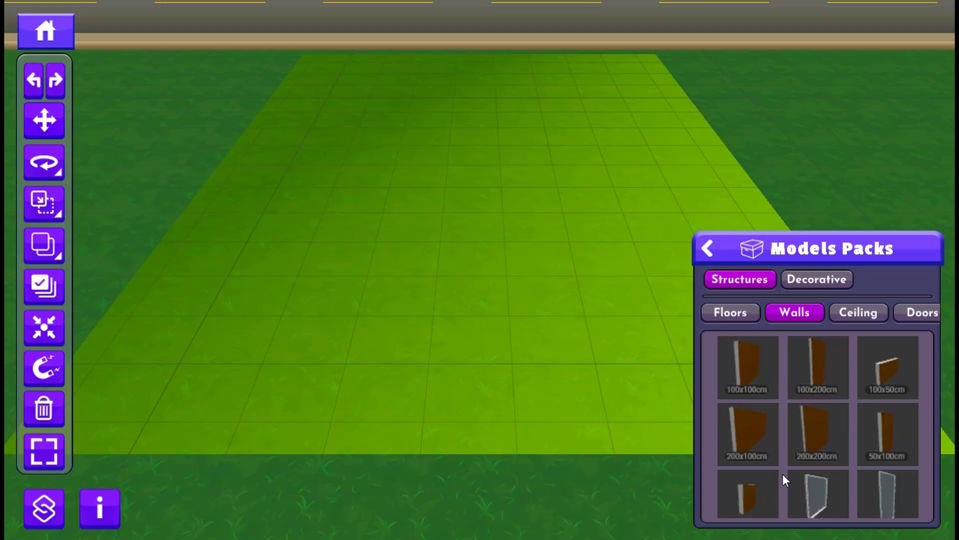
{"action": "scroll", "coordinate": [782, 474], "scroll_direction": "down", "scroll_amount": 5}
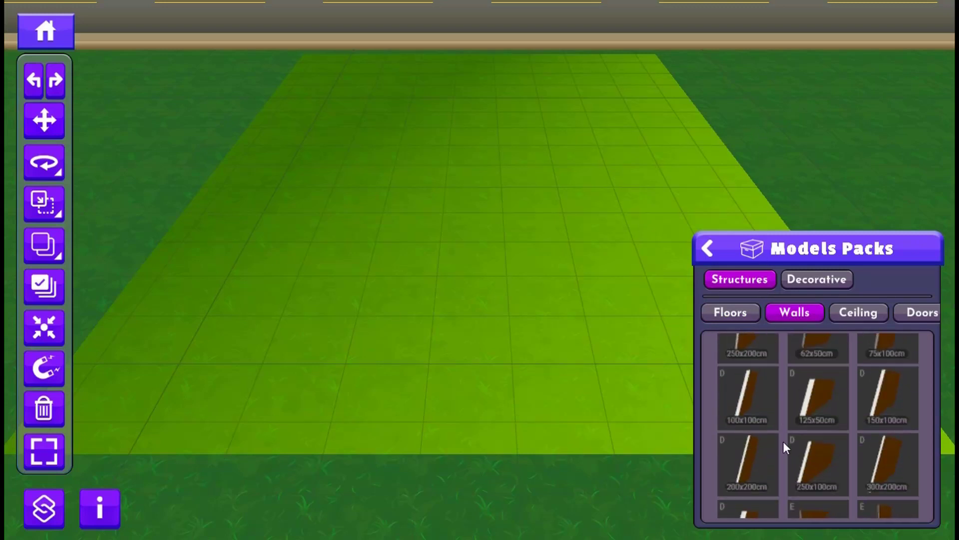
{"action": "left_click_drag", "start_coordinate": [789, 476], "coordinate": [786, 453]}
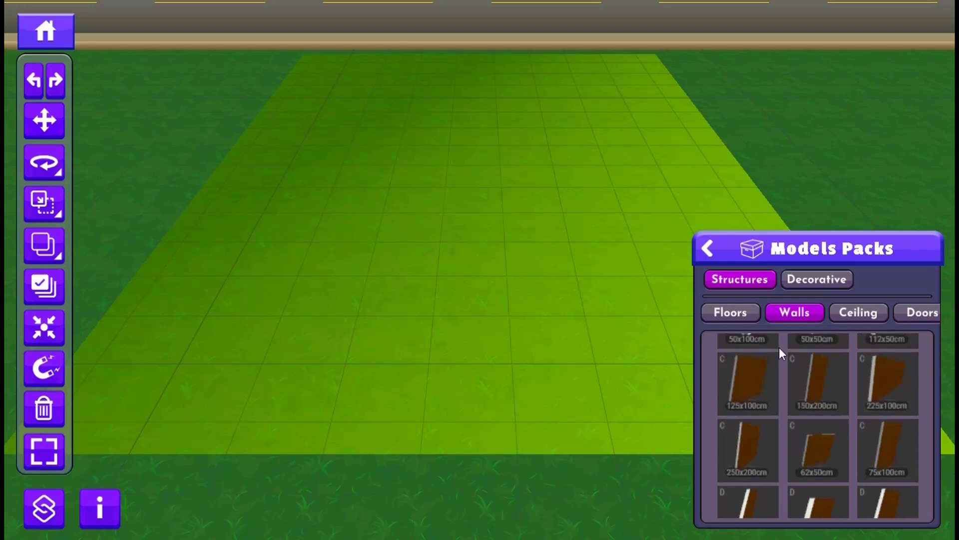
{"action": "left_click_drag", "start_coordinate": [779, 347], "coordinate": [796, 486]}
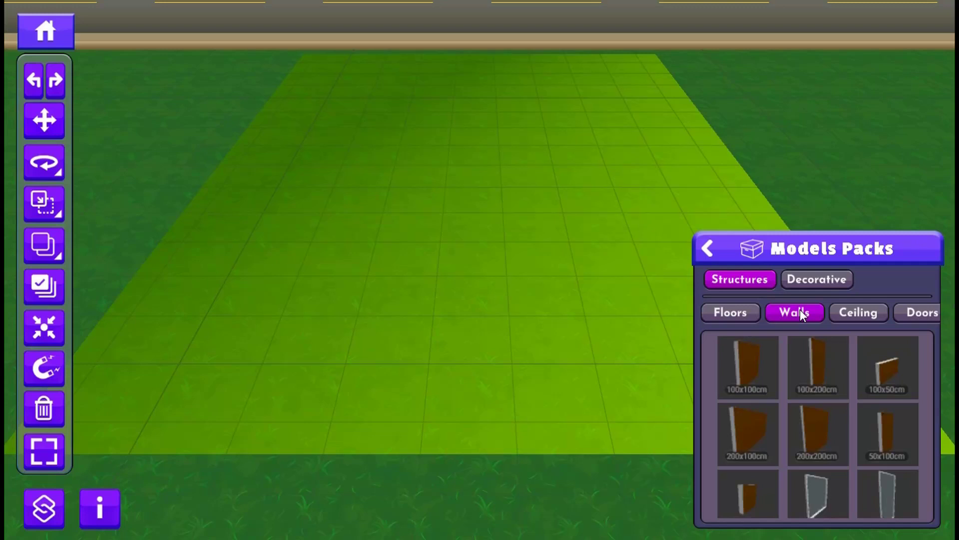
{"action": "left_click_drag", "start_coordinate": [788, 397], "coordinate": [793, 361]}
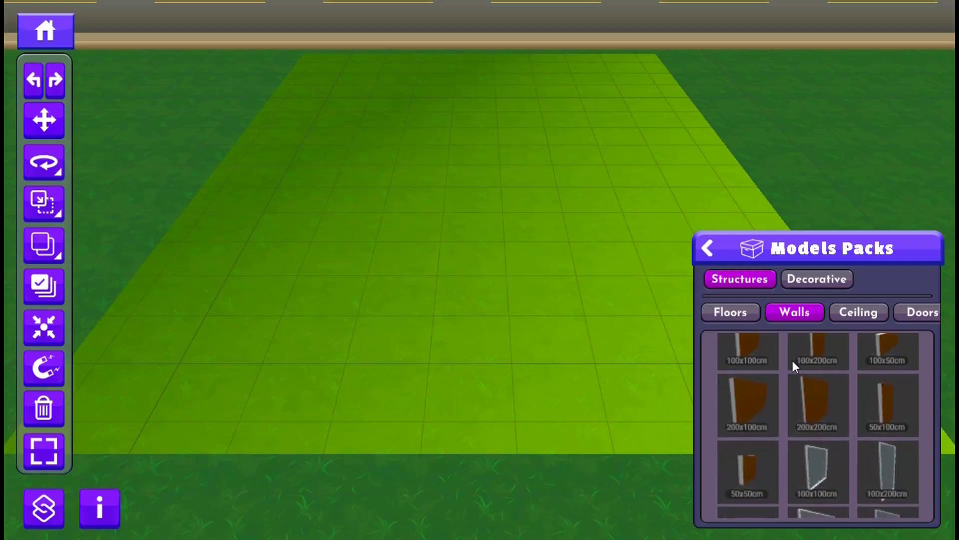
{"action": "left_click", "coordinate": [817, 406]}
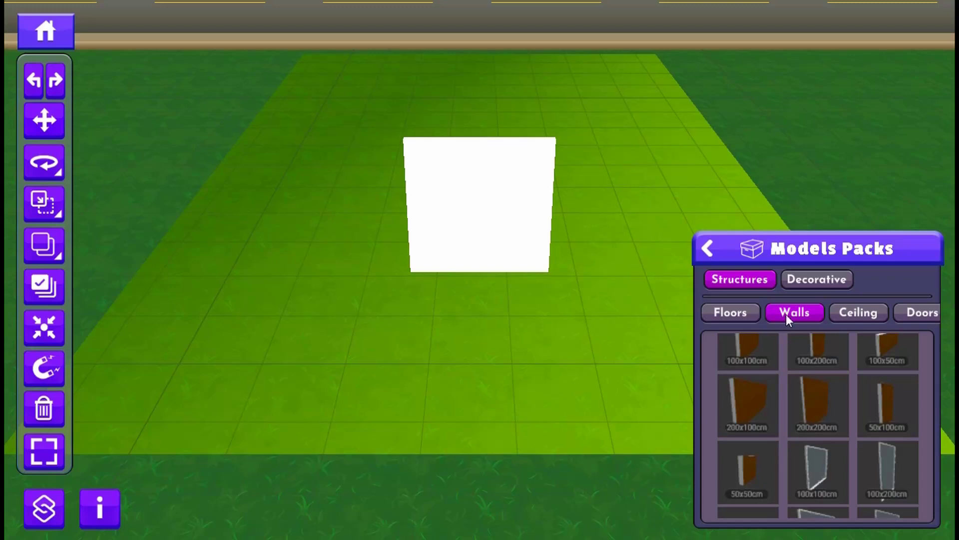
{"action": "left_click", "coordinate": [732, 314]}
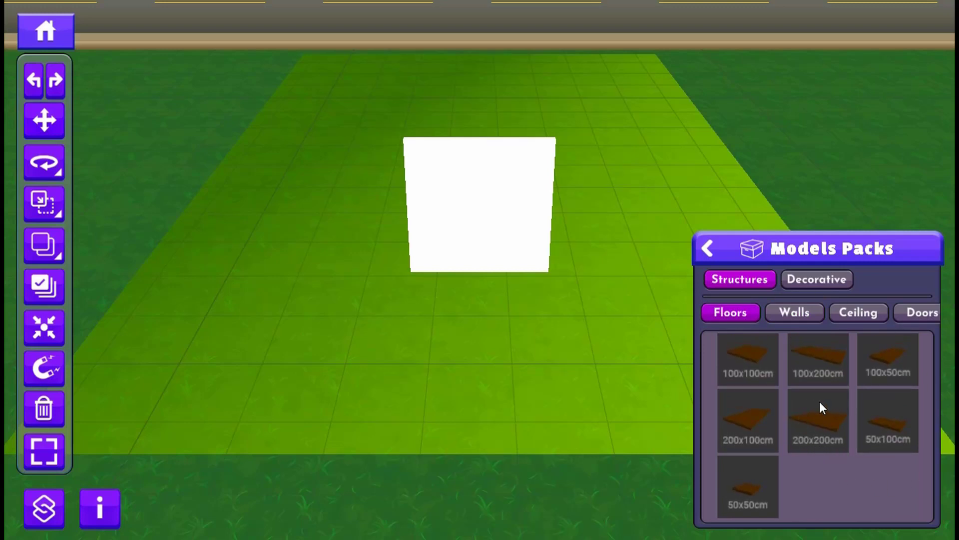
{"action": "left_click", "coordinate": [817, 418]}
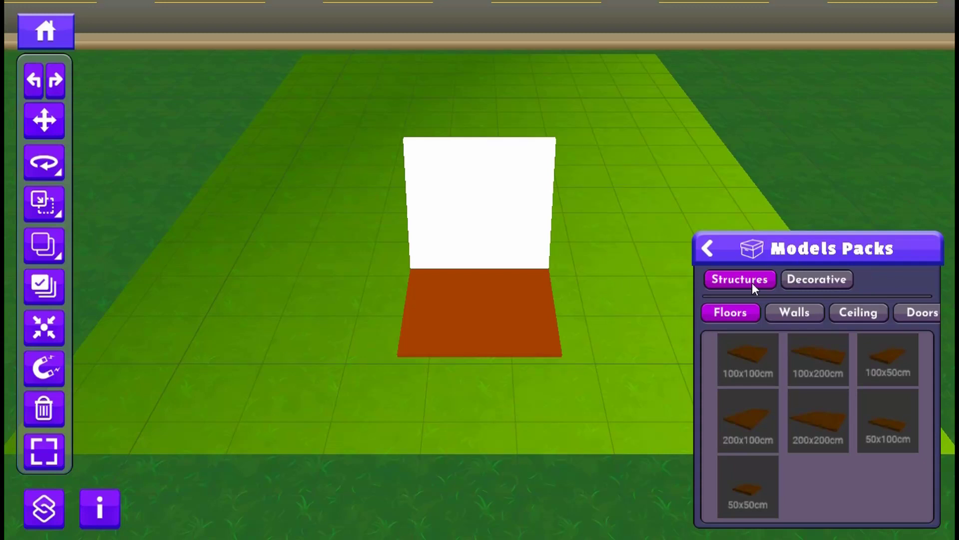
- Add the four-legged white table from the decorative furniture and move it to the left of the wall
{"action": "left_click", "coordinate": [821, 279]}
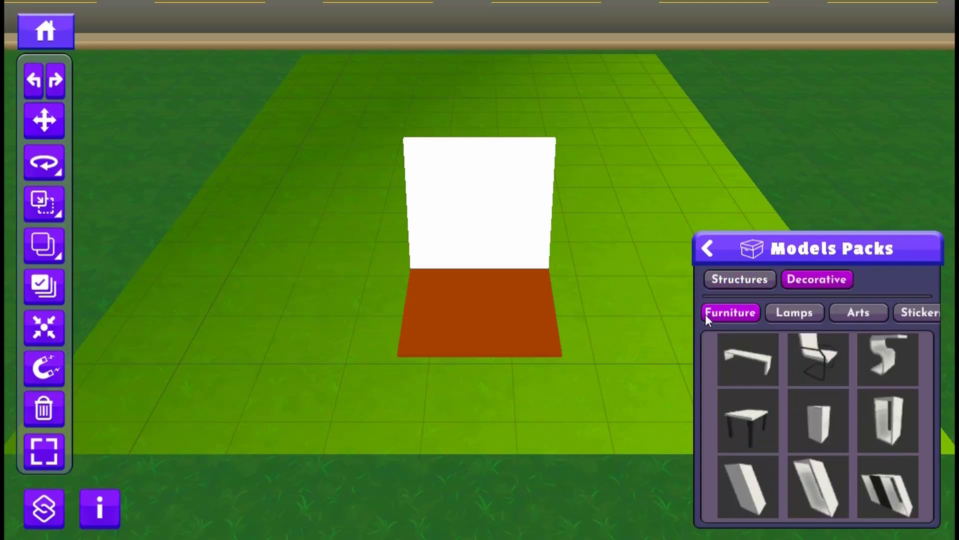
{"action": "left_click", "coordinate": [744, 420]}
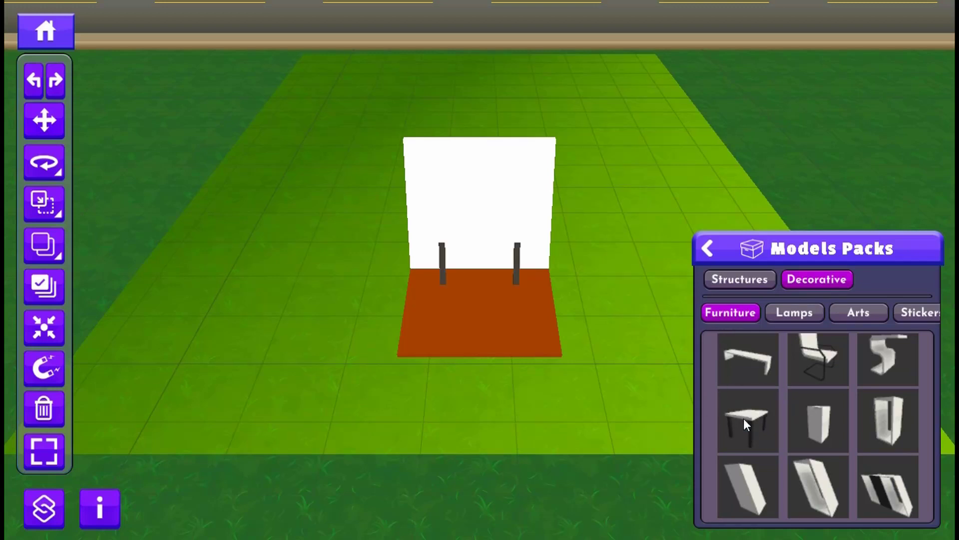
{"action": "left_click", "coordinate": [528, 260]}
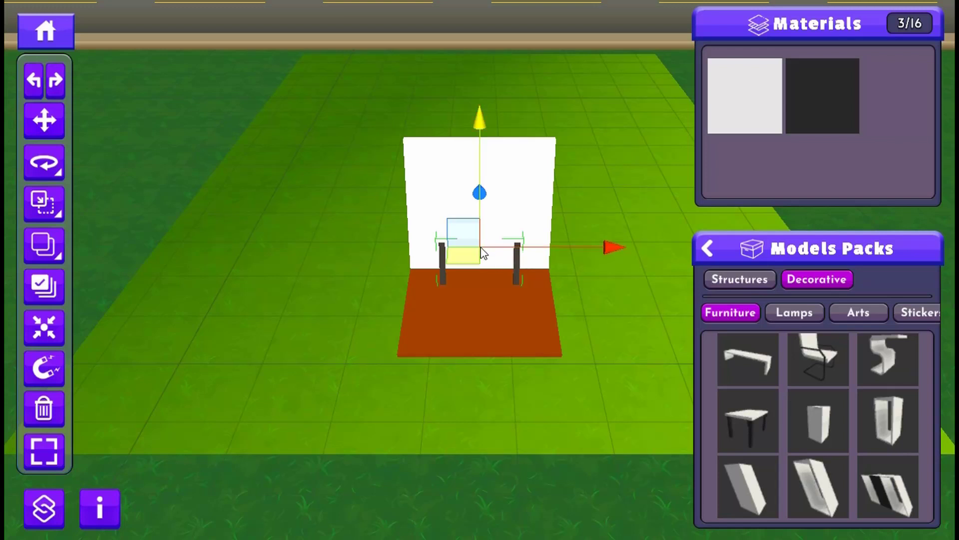
{"action": "left_click_drag", "start_coordinate": [472, 257], "coordinate": [320, 275]}
{"action": "left_click", "coordinate": [596, 314]}
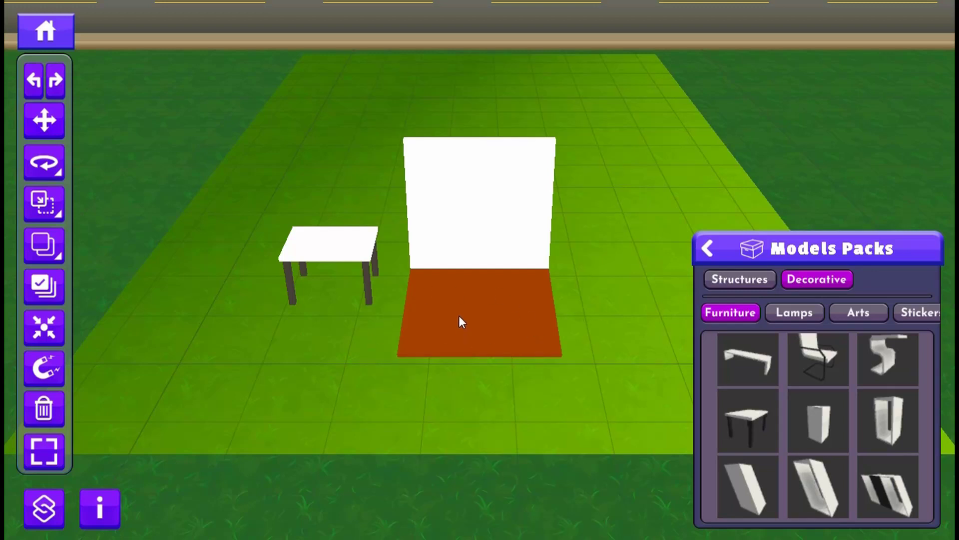
- Select the floor and look through its replacement materials from Colors to Lights, Bricks, Woods, Concretes, Glasses and Marbles
{"action": "left_click", "coordinate": [453, 296]}
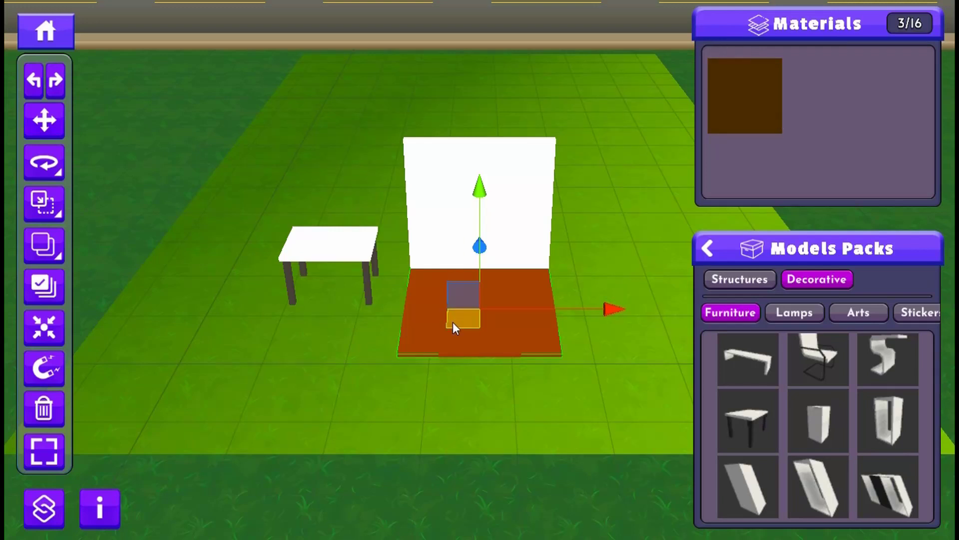
{"action": "left_click", "coordinate": [748, 82]}
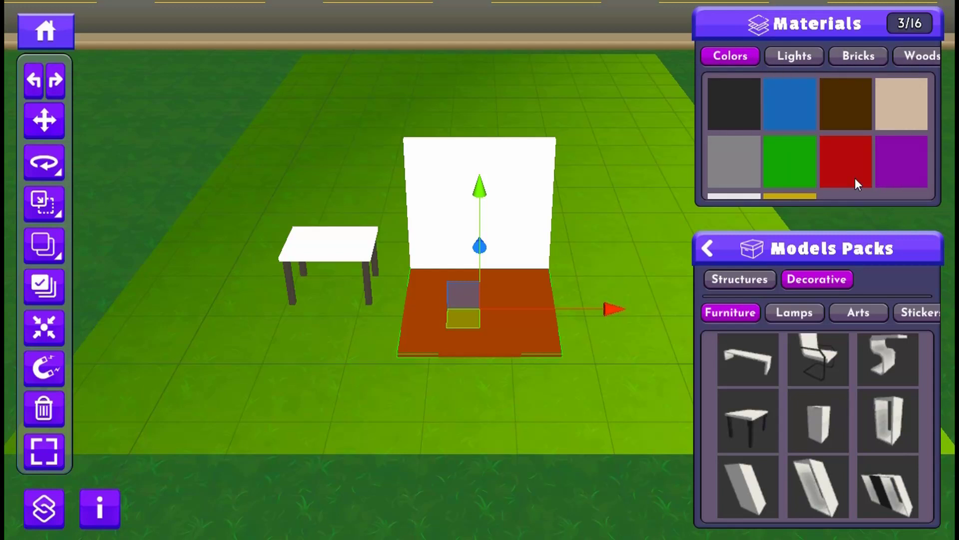
{"action": "left_click", "coordinate": [788, 54]}
{"action": "left_click", "coordinate": [855, 54]}
{"action": "left_click", "coordinate": [909, 54]}
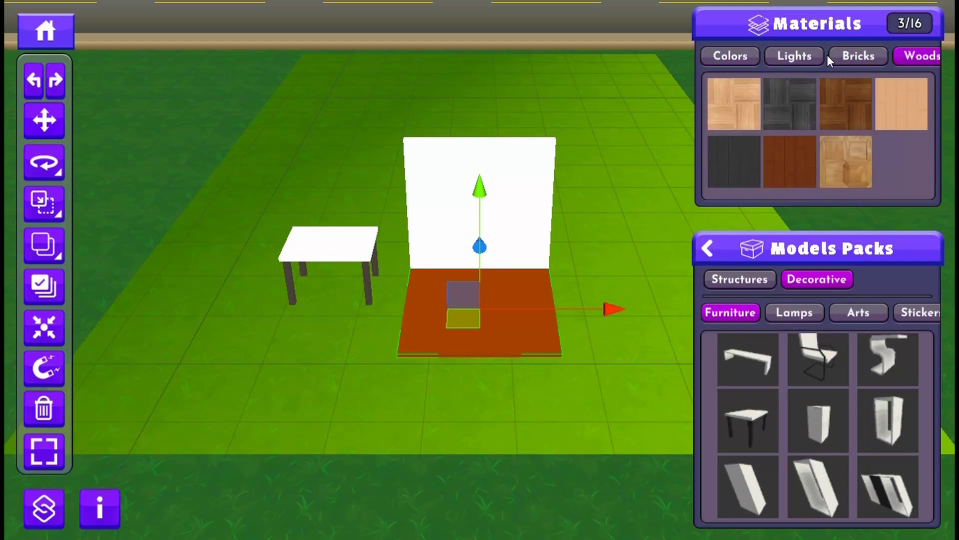
{"action": "left_click_drag", "start_coordinate": [827, 55], "coordinate": [687, 52]}
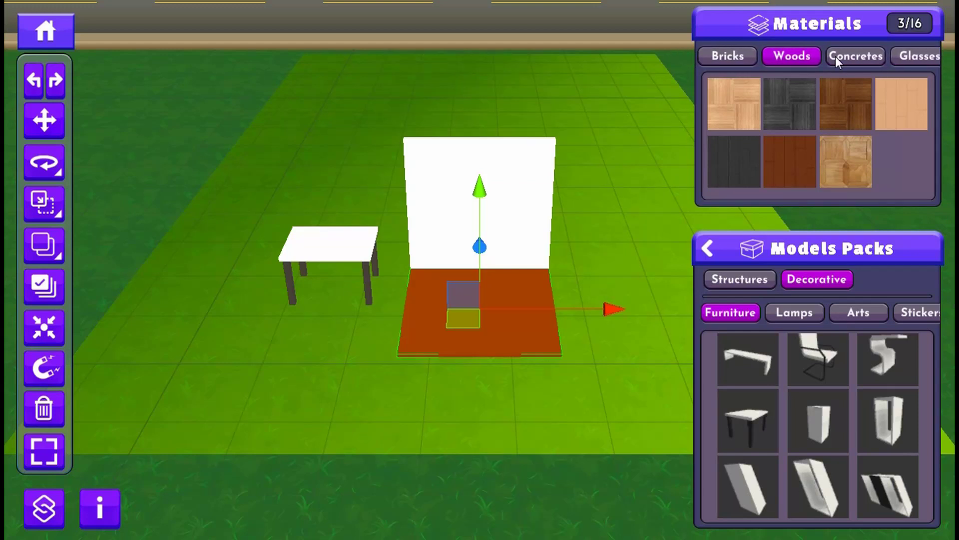
{"action": "left_click_drag", "start_coordinate": [889, 57], "coordinate": [777, 56]}
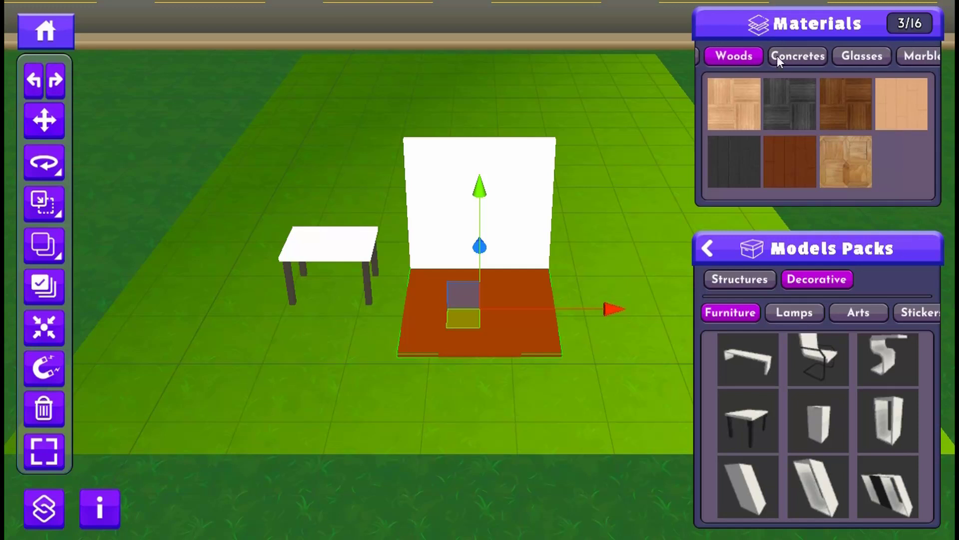
{"action": "left_click", "coordinate": [803, 55]}
{"action": "left_click", "coordinate": [855, 55]}
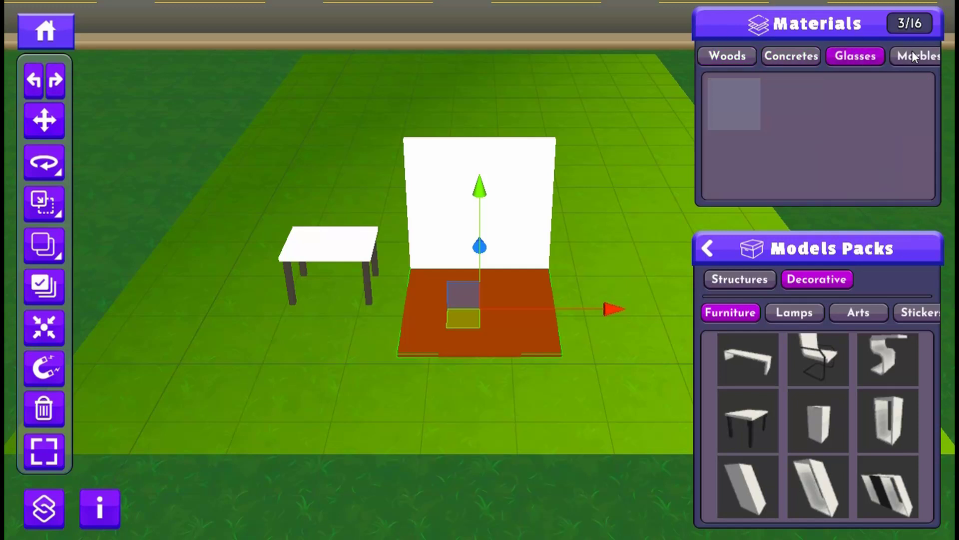
{"action": "left_click", "coordinate": [905, 54]}
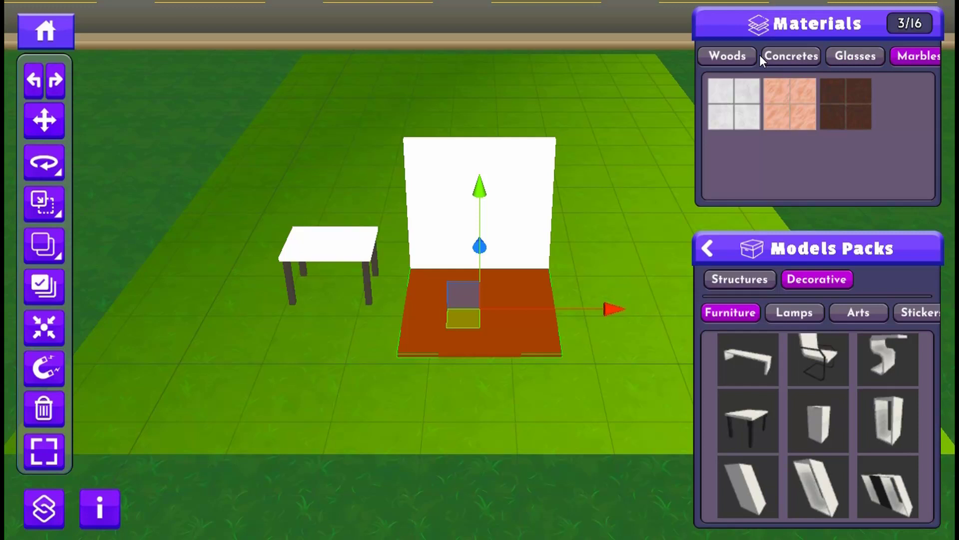
- Apply the medium-brown parquet from the Woods materials to the floor
{"action": "left_click_drag", "start_coordinate": [760, 55], "coordinate": [801, 59]}
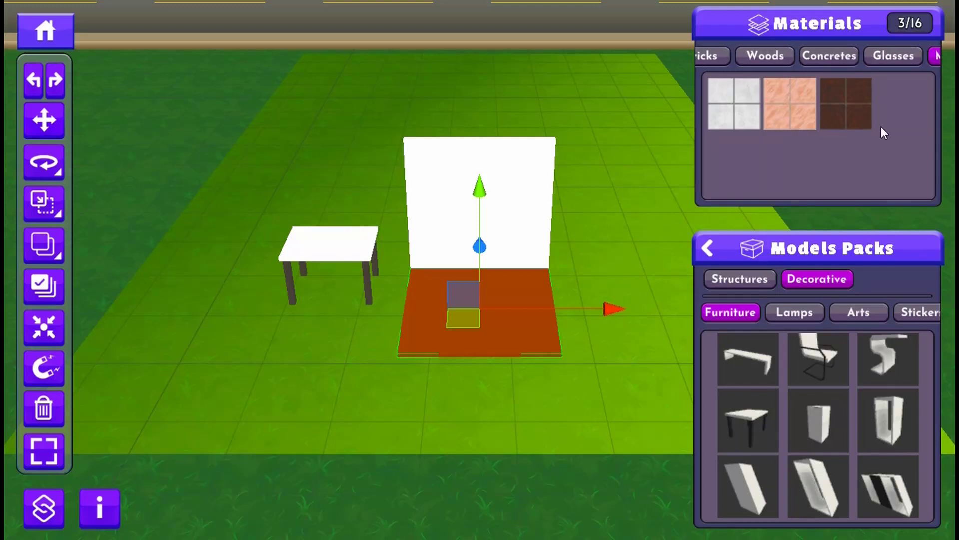
{"action": "left_click", "coordinate": [766, 57]}
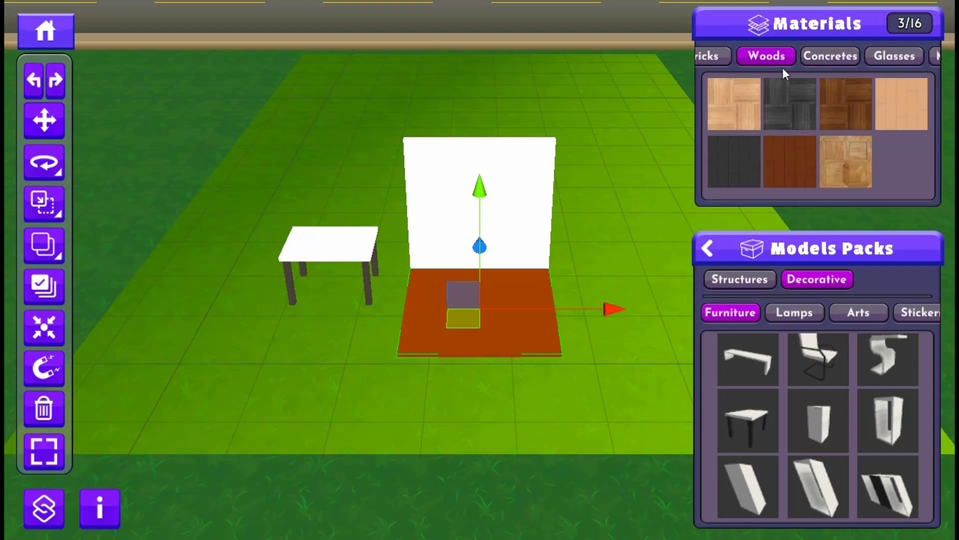
{"action": "left_click", "coordinate": [850, 103]}
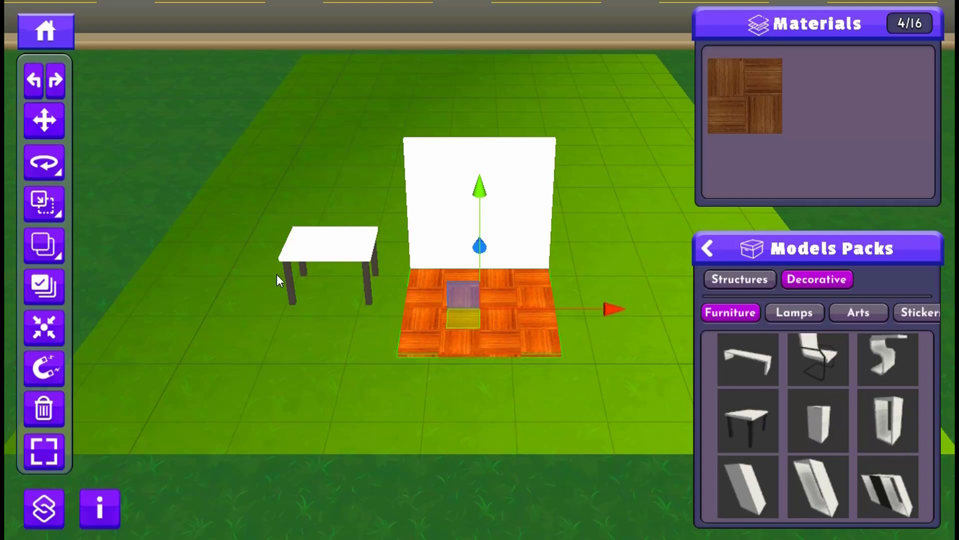
- Recolor the table's white top dark brown and give its black legs the reddish-brown plank material from Woods
{"action": "left_click", "coordinate": [303, 253]}
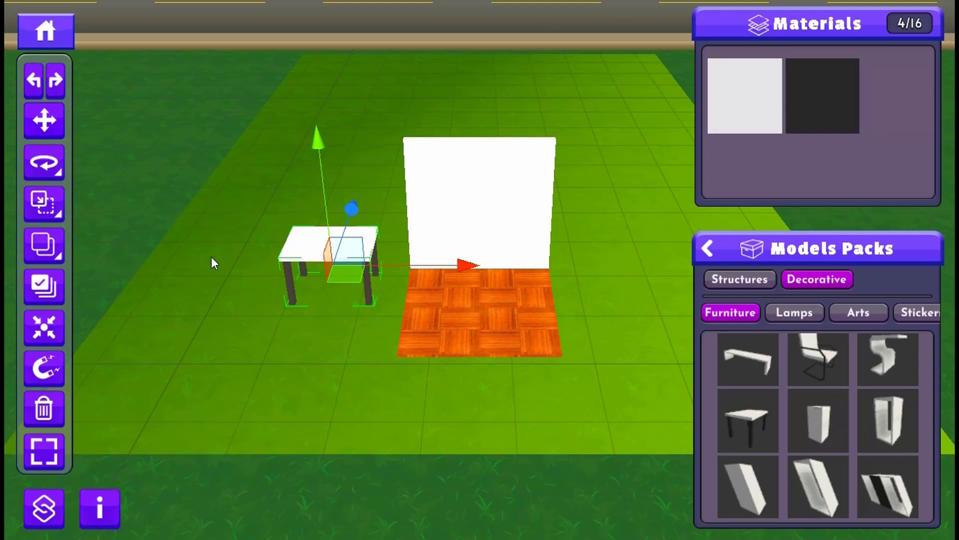
{"action": "left_click", "coordinate": [729, 95]}
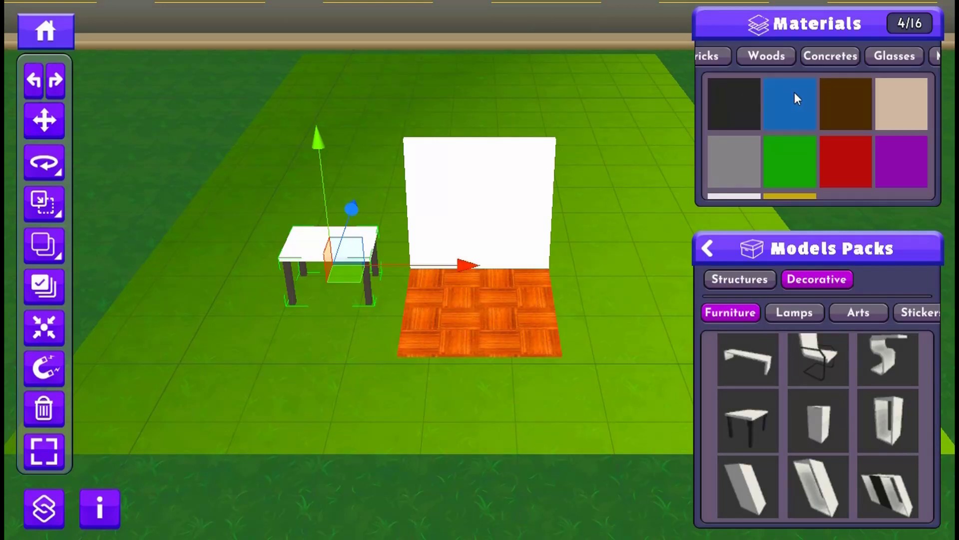
{"action": "left_click", "coordinate": [848, 106]}
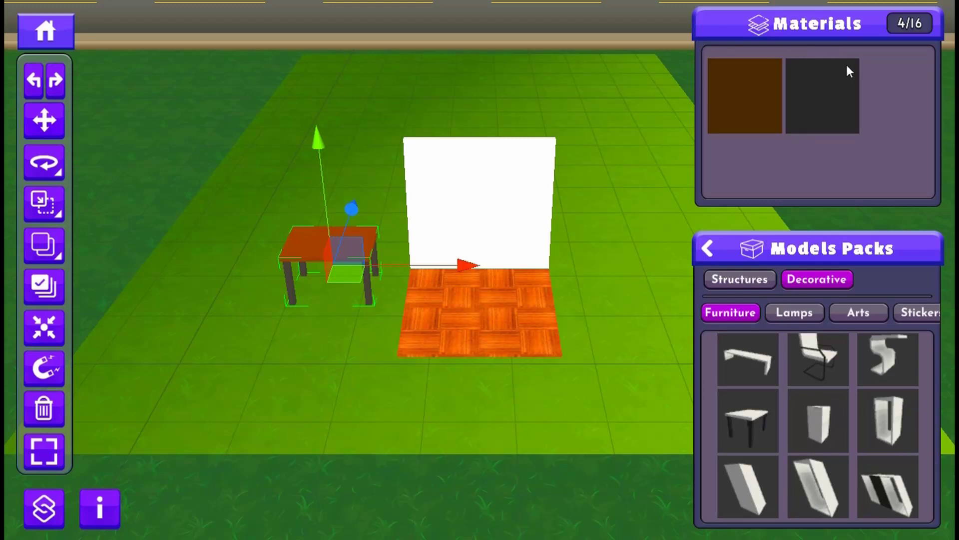
{"action": "left_click", "coordinate": [824, 84]}
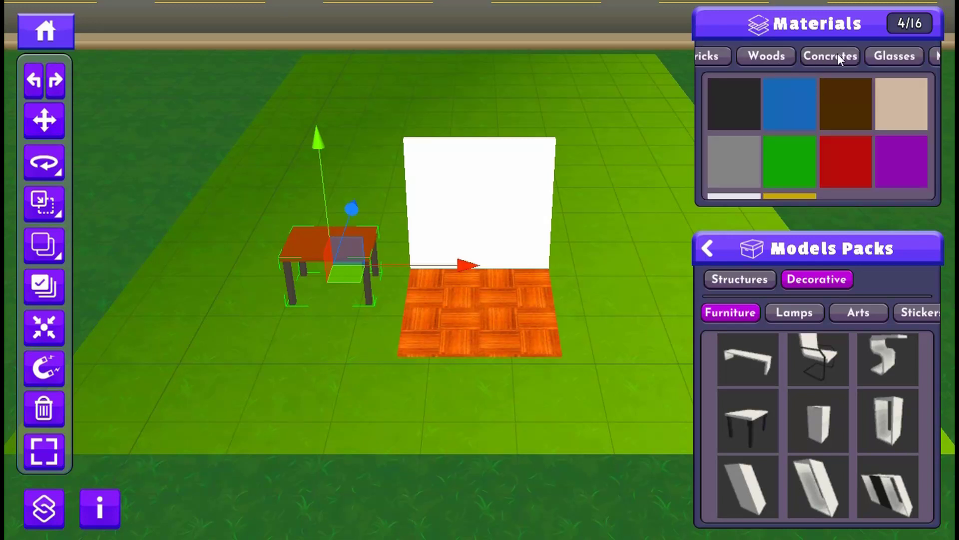
{"action": "left_click", "coordinate": [763, 55]}
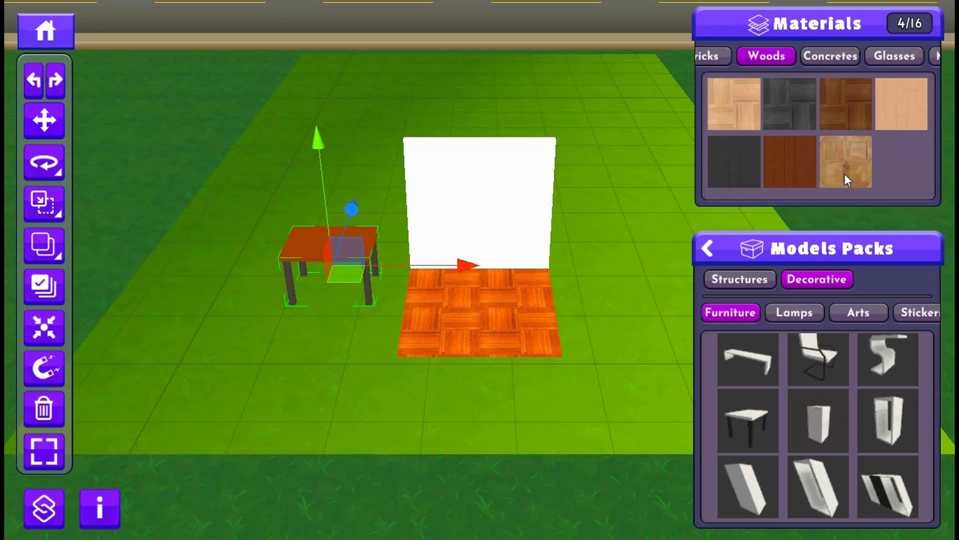
{"action": "left_click", "coordinate": [782, 164]}
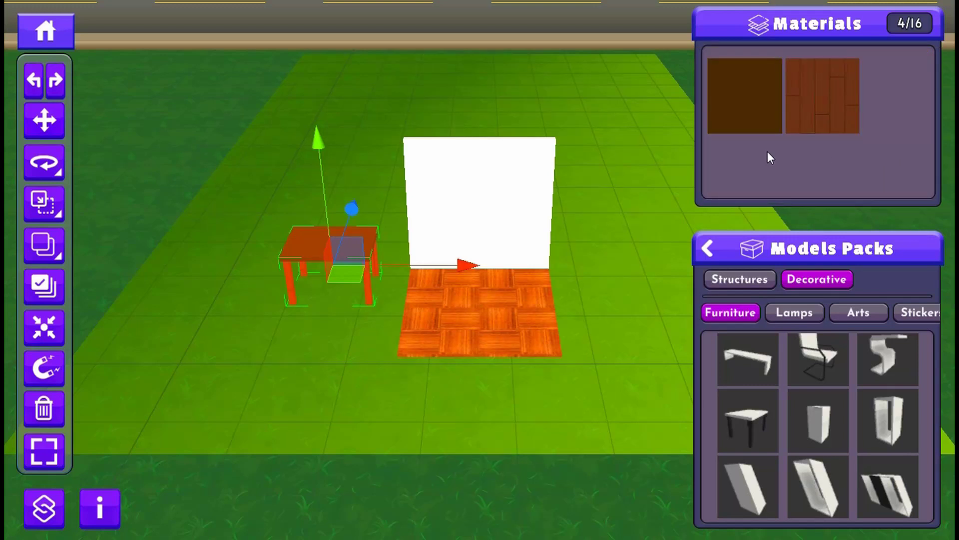
- Replace the brown material on the back of the wall with the dark grey one from Concretes
{"action": "left_click", "coordinate": [472, 187]}
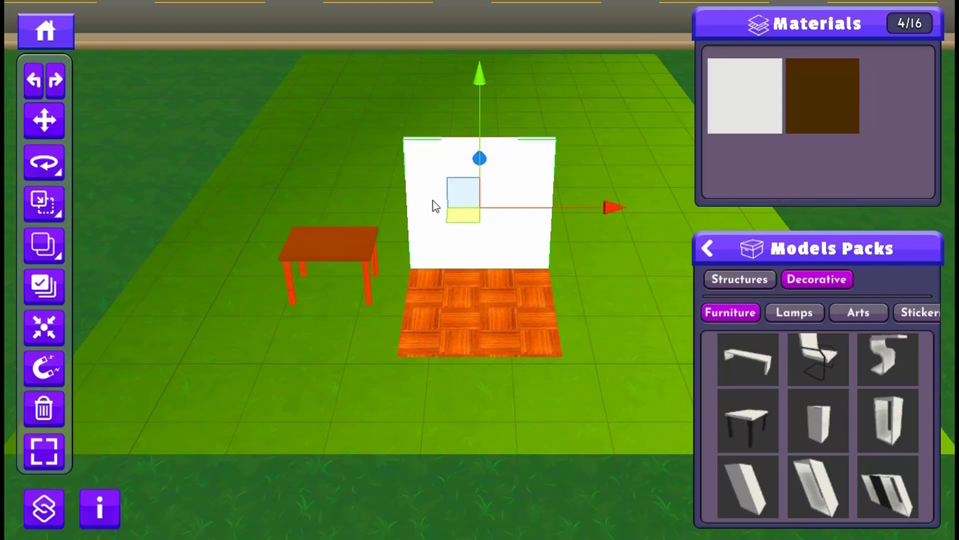
{"action": "mouse_move", "coordinate": [377, 228]}
{"action": "right_mouse_down"}
{"action": "mouse_move", "coordinate": [233, 237]}
{"action": "mouse_move", "coordinate": [272, 226]}
{"action": "mouse_move", "coordinate": [375, 227]}
{"action": "right_mouse_up"}
{"action": "key", "text": "a"}
{"action": "key", "text": "d"}
{"action": "key", "text": "a"}
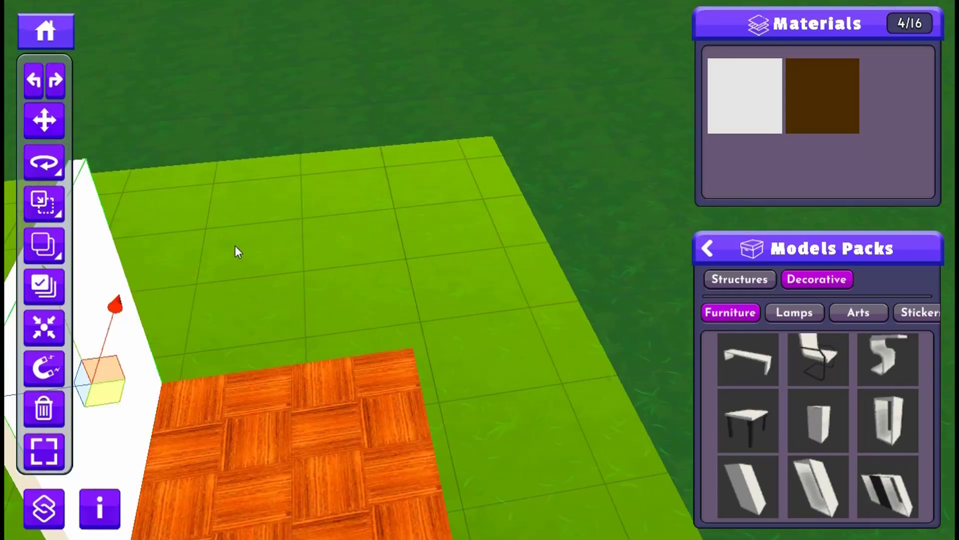
{"action": "key", "text": "s"}
{"action": "key", "text": "d"}
{"action": "right_click_drag", "start_coordinate": [246, 218], "coordinate": [229, 218]}
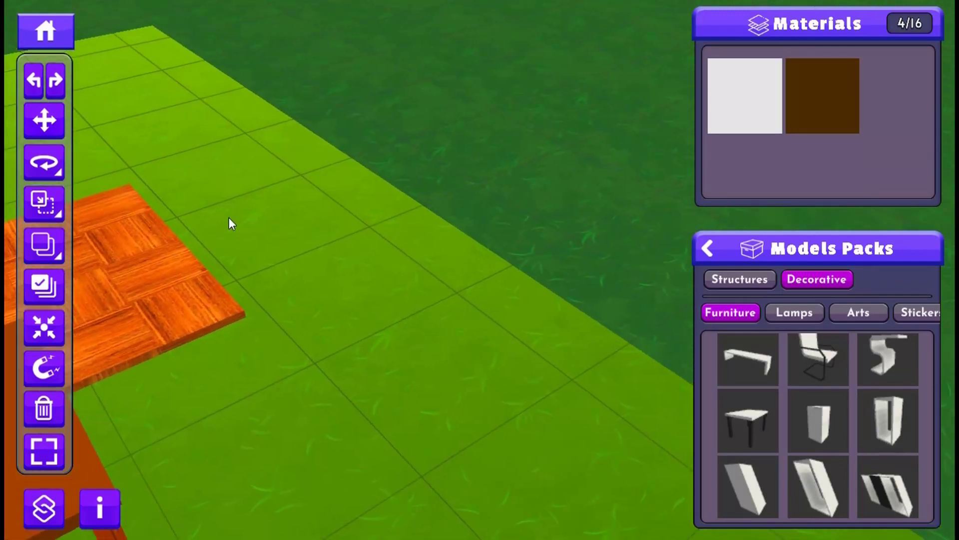
{"action": "key", "text": "w"}
{"action": "key", "text": "a"}
{"action": "key", "text": "s"}
{"action": "key", "text": "d"}
{"action": "key", "text": "w"}
{"action": "key", "text": "a"}
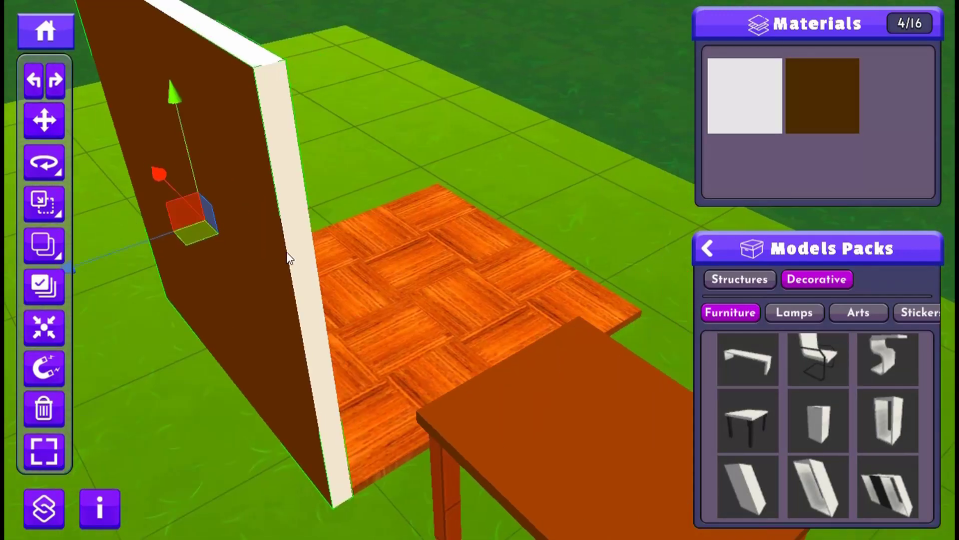
{"action": "scroll", "coordinate": [287, 257], "scroll_direction": "down", "scroll_amount": 2}
{"action": "scroll", "coordinate": [399, 257], "scroll_direction": "up", "scroll_amount": 1}
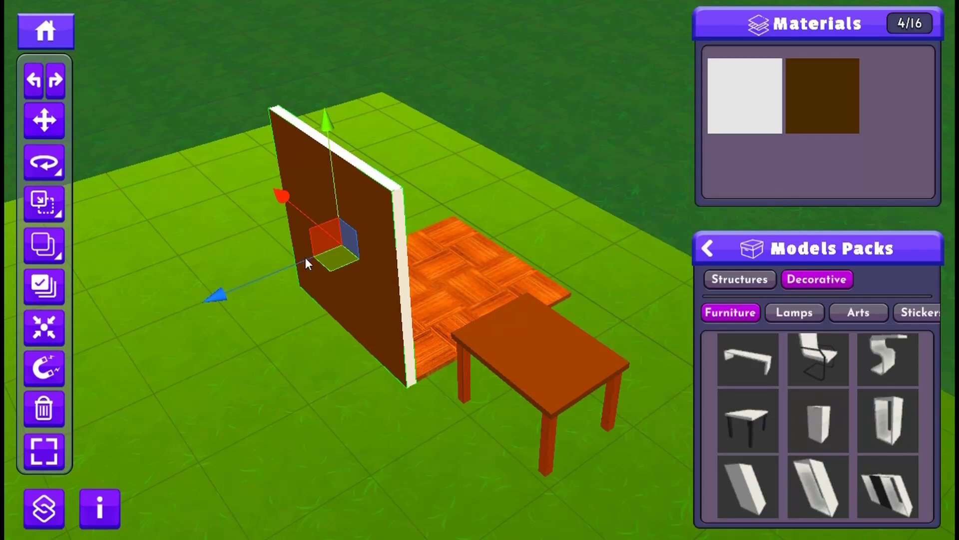
{"action": "left_click", "coordinate": [807, 104]}
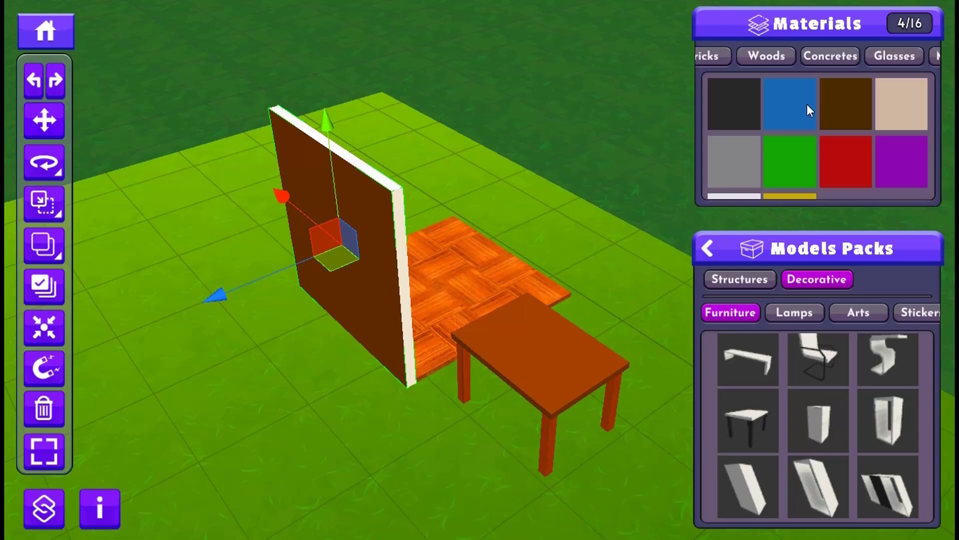
{"action": "left_click", "coordinate": [822, 57]}
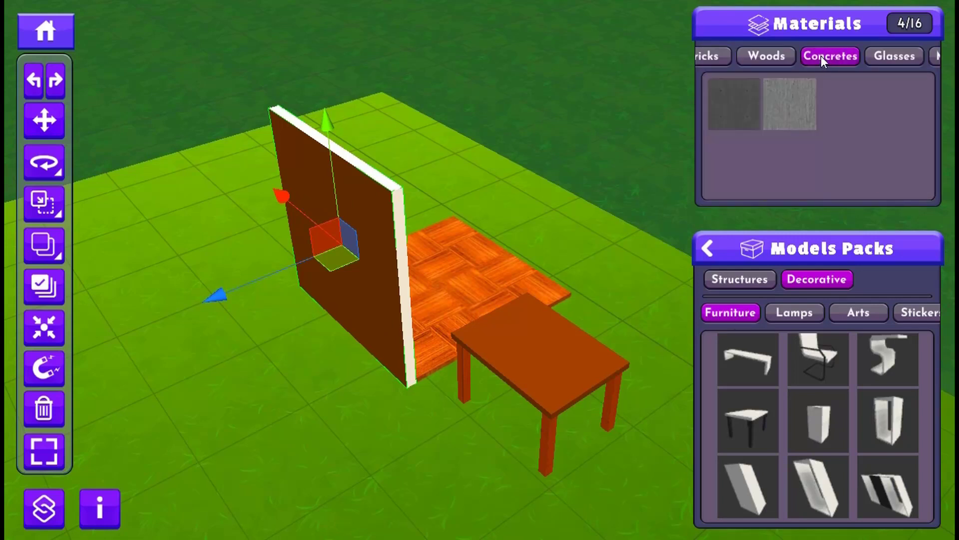
{"action": "left_click", "coordinate": [744, 105]}
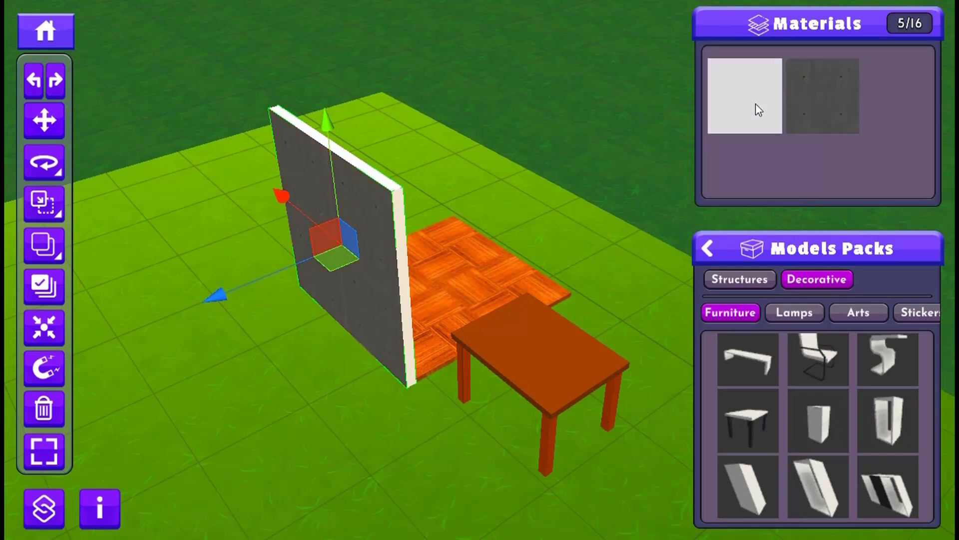
- Replace the wall's white material with the grey one from Colors
{"action": "right_click_drag", "start_coordinate": [394, 221], "coordinate": [424, 239]}
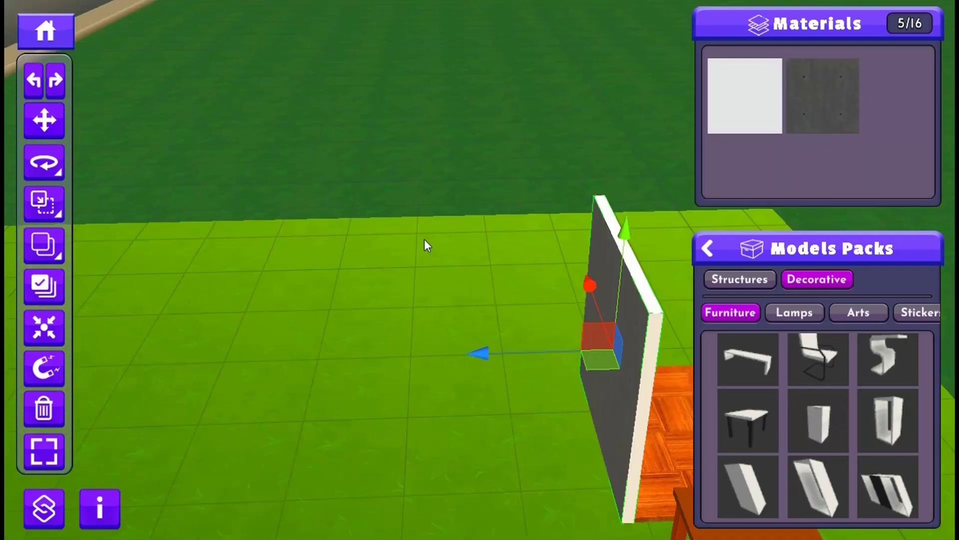
{"action": "middle_click_drag", "start_coordinate": [424, 239], "coordinate": [426, 238]}
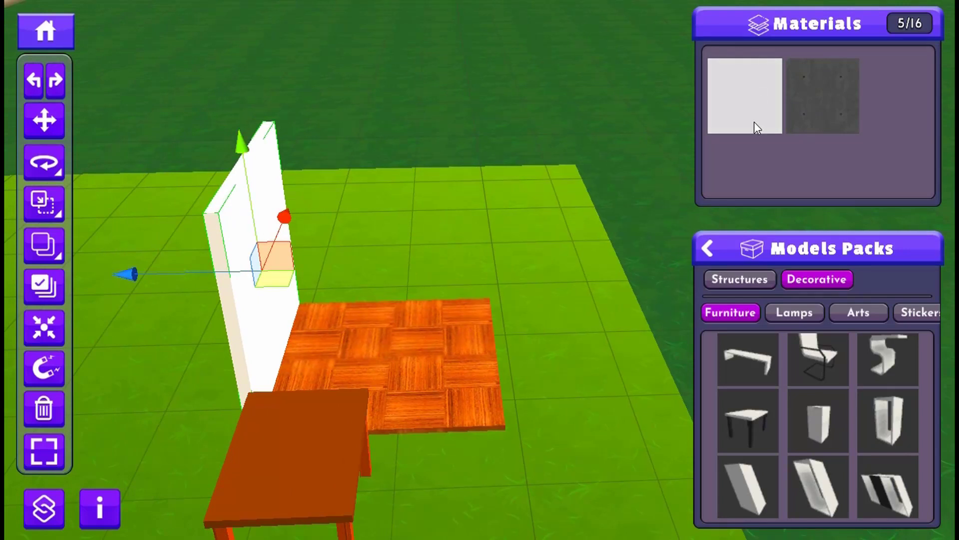
{"action": "left_click", "coordinate": [748, 92]}
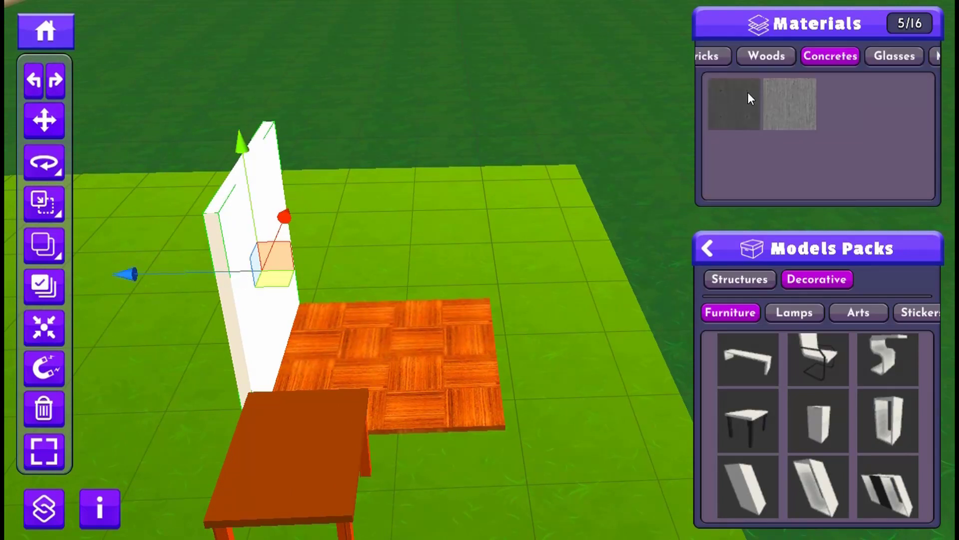
{"action": "left_click_drag", "start_coordinate": [776, 71], "coordinate": [926, 69]}
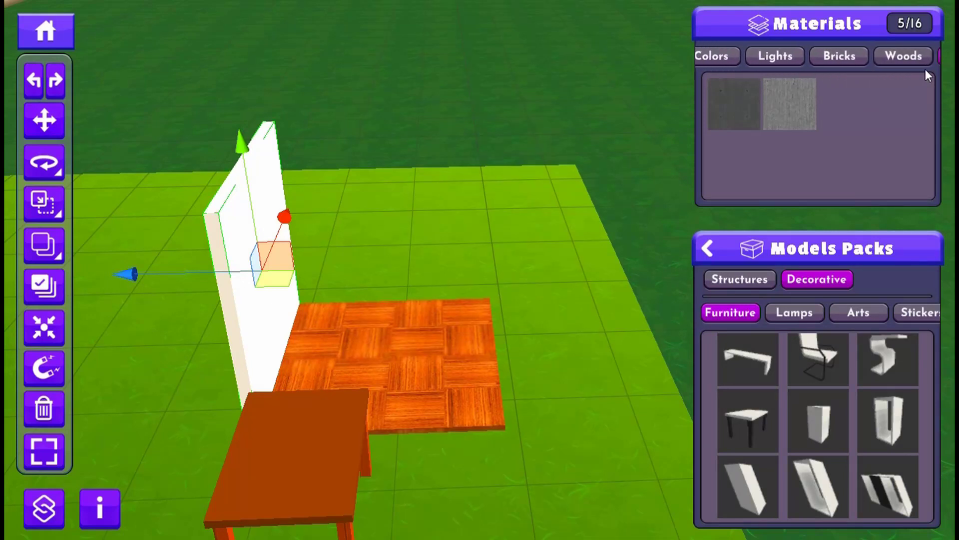
{"action": "left_click", "coordinate": [740, 56]}
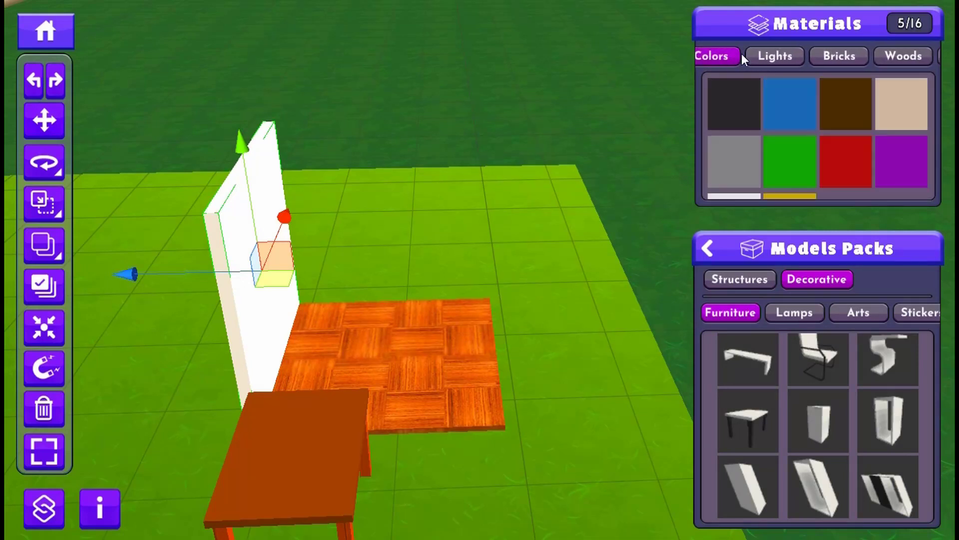
{"action": "left_click", "coordinate": [737, 159]}
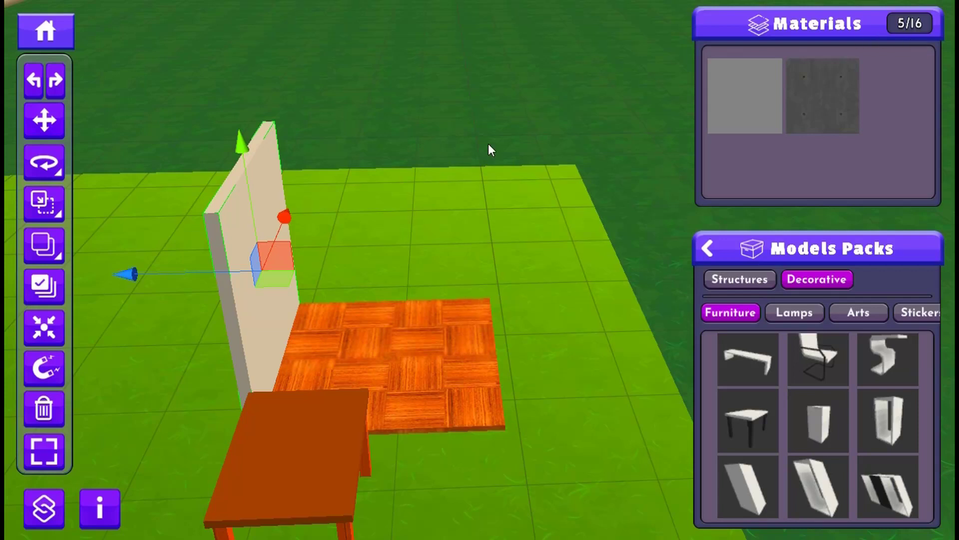
- Examine the recolored wall, floor and table from the front, the side and the back of the wall
{"action": "key", "text": "a"}
{"action": "key", "text": "d"}
{"action": "key", "text": "w"}
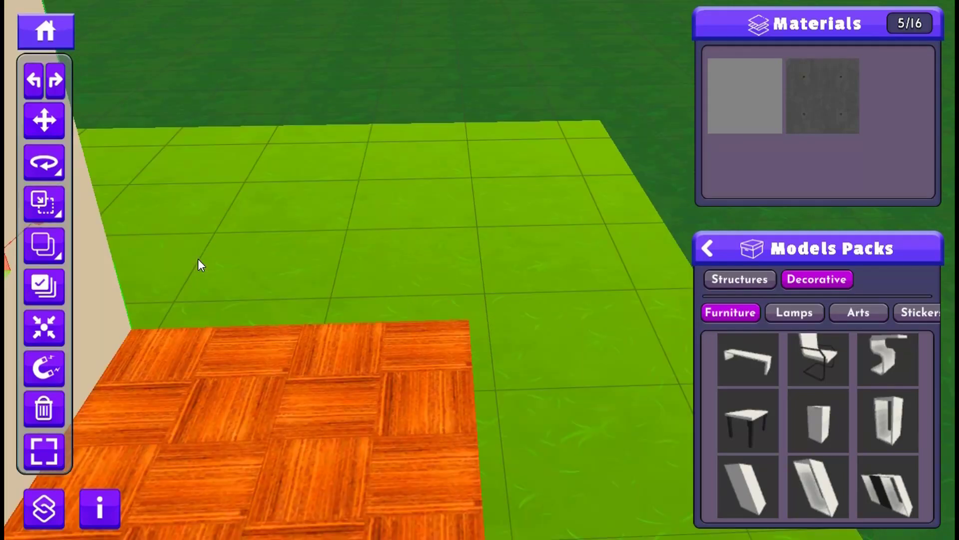
{"action": "key", "text": "s"}
{"action": "key", "text": "w"}
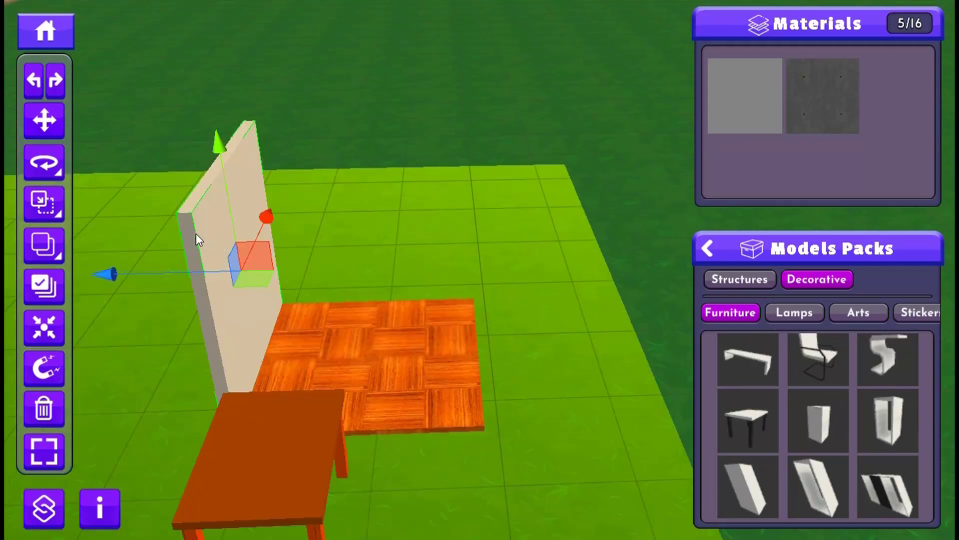
{"action": "right_click_drag", "start_coordinate": [196, 232], "coordinate": [211, 239]}
{"action": "key", "text": "a"}
{"action": "key", "text": "d"}
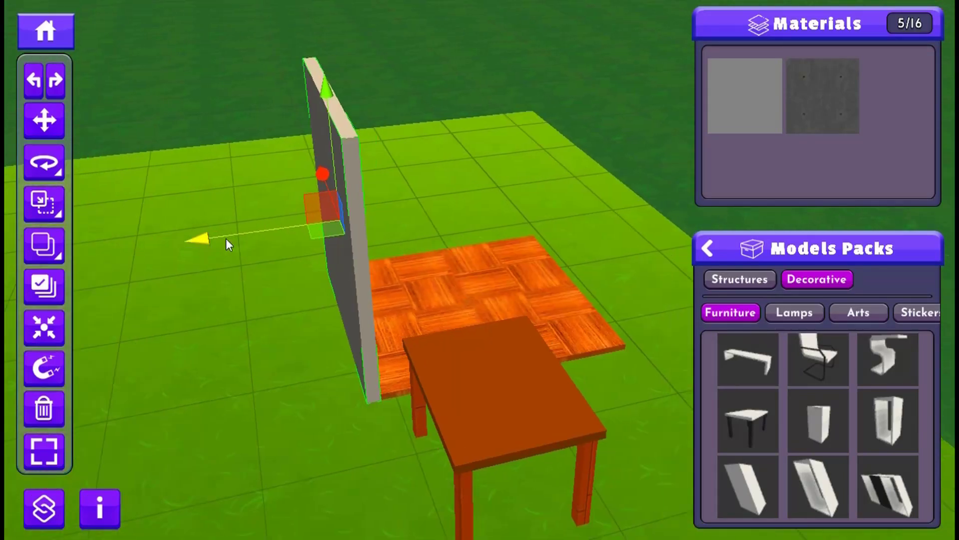
{"action": "key", "text": "a"}
{"action": "key", "text": "q"}
{"action": "key", "text": "e"}
{"action": "key", "text": "a"}
{"action": "key", "text": "e"}
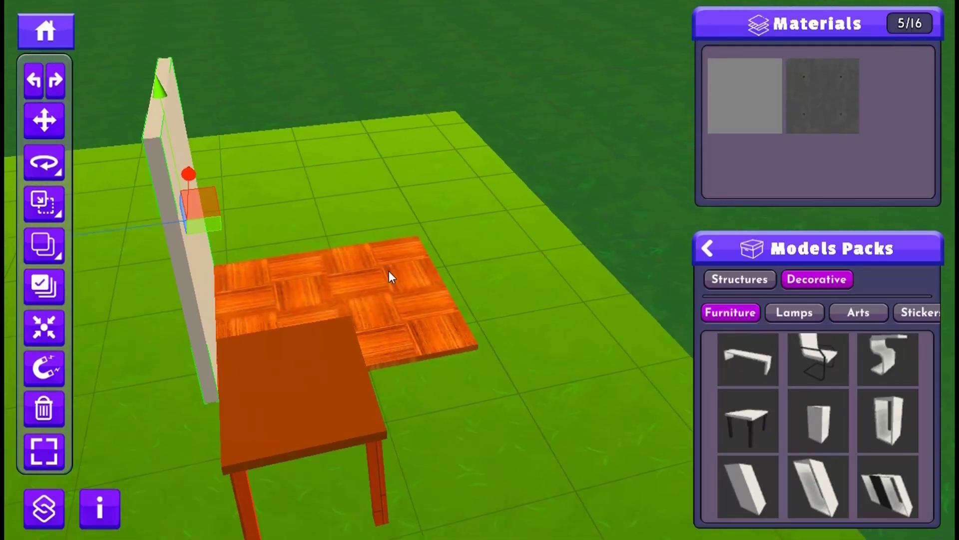
- Select the wooden floor and check which material it uses
{"action": "left_click", "coordinate": [387, 287]}
{"action": "left_click", "coordinate": [371, 257]}
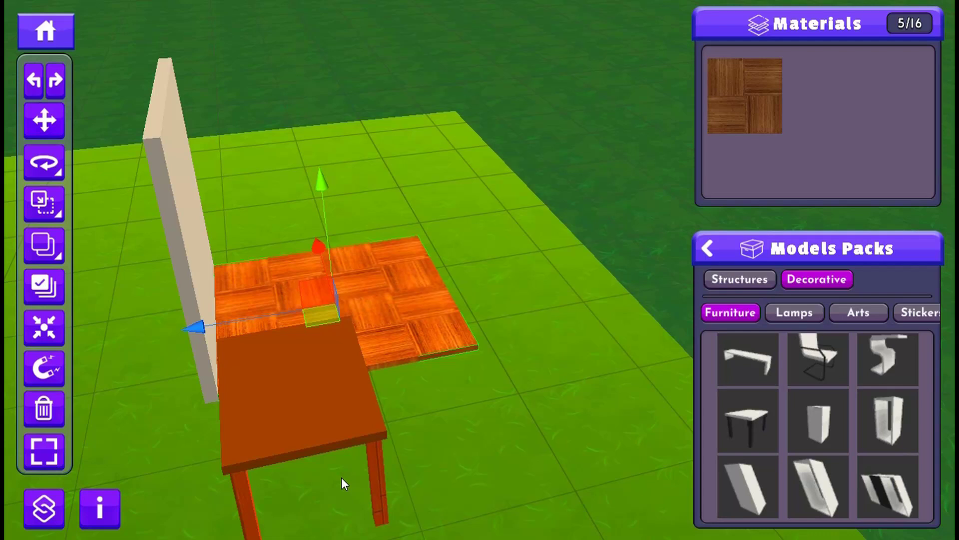
{"action": "left_click_drag", "start_coordinate": [153, 248], "coordinate": [422, 246]}
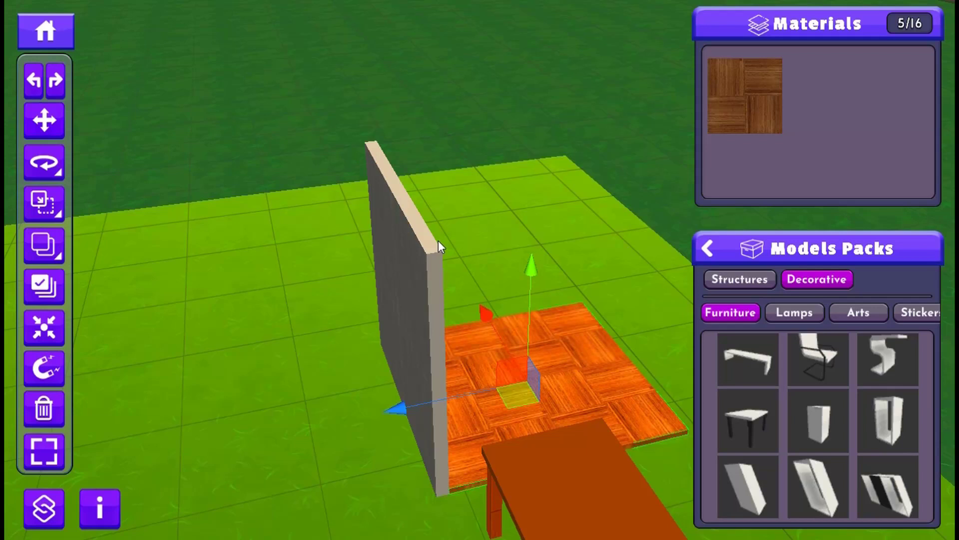
- Replace the wall's plain grey material with the dark grey one from Concretes
{"action": "left_click", "coordinate": [400, 208]}
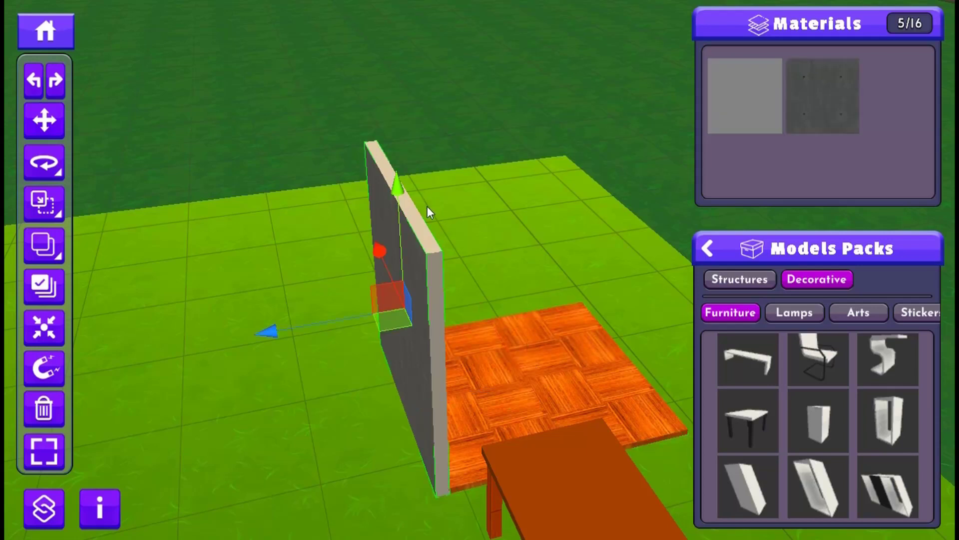
{"action": "middle_click_drag", "start_coordinate": [430, 301], "coordinate": [419, 299]}
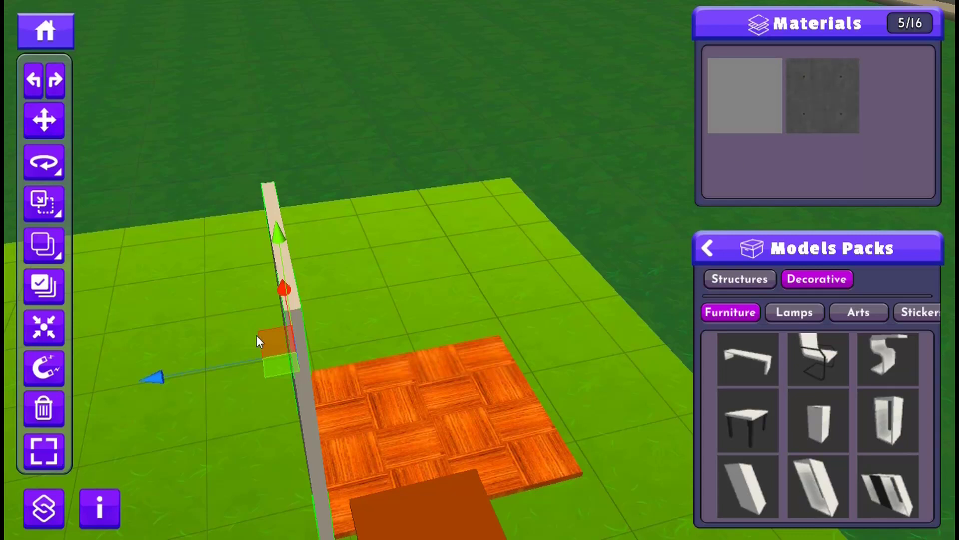
{"action": "middle_click_drag", "start_coordinate": [257, 335], "coordinate": [459, 276]}
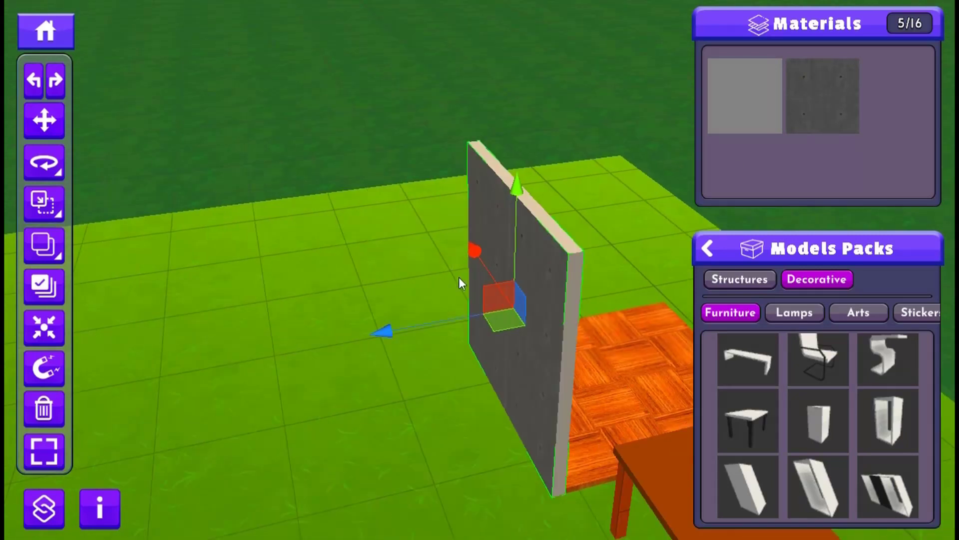
{"action": "left_click", "coordinate": [756, 92]}
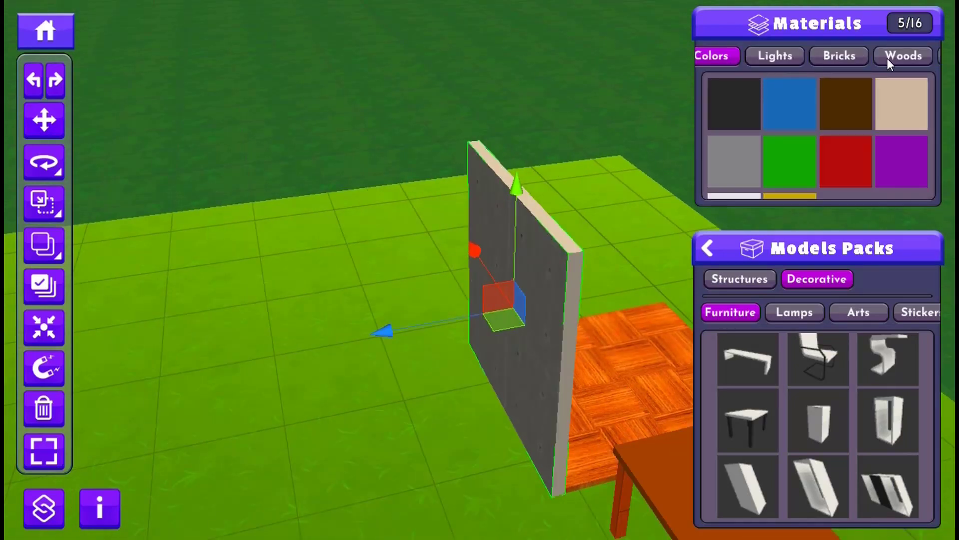
{"action": "left_click_drag", "start_coordinate": [873, 53], "coordinate": [830, 60]}
{"action": "left_click", "coordinate": [863, 52]}
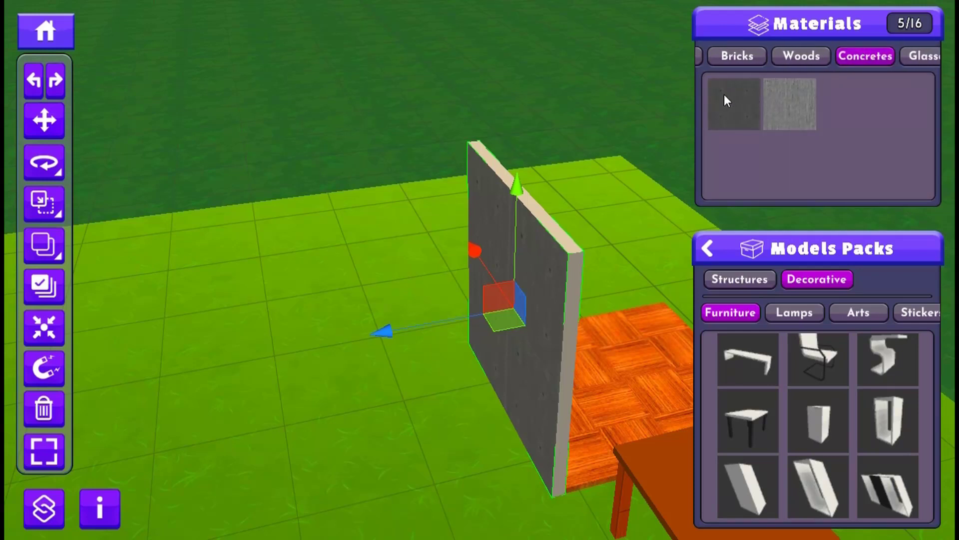
{"action": "left_click", "coordinate": [720, 111]}
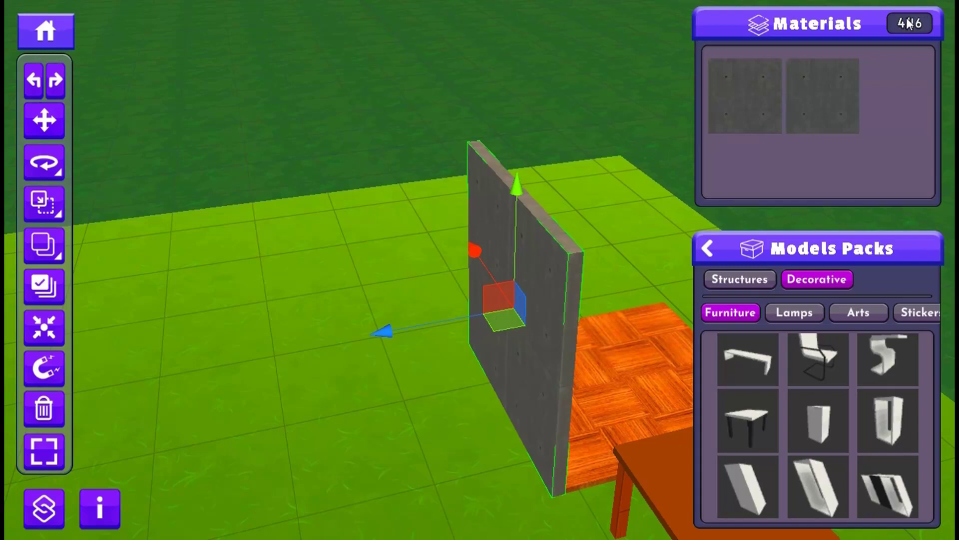
- Replace the tabletop's dark brown material with the brown parquet one from Woods
{"action": "middle_click_drag", "start_coordinate": [615, 292], "coordinate": [496, 233]}
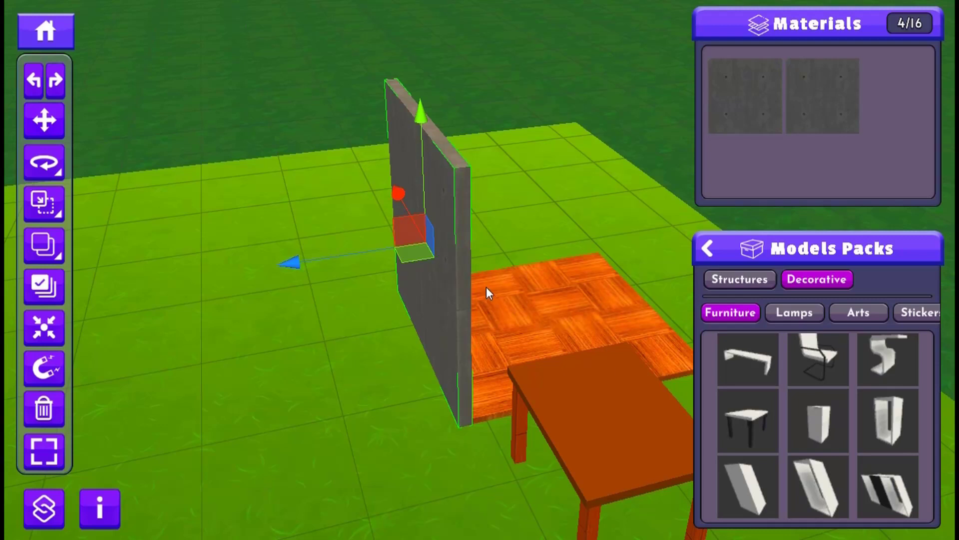
{"action": "middle_click_drag", "start_coordinate": [486, 287], "coordinate": [485, 286]}
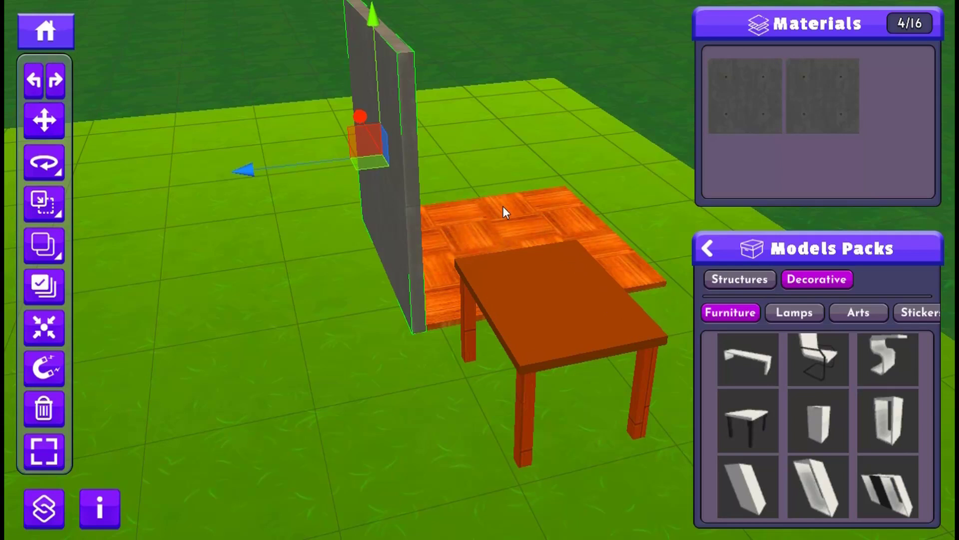
{"action": "left_click", "coordinate": [515, 326]}
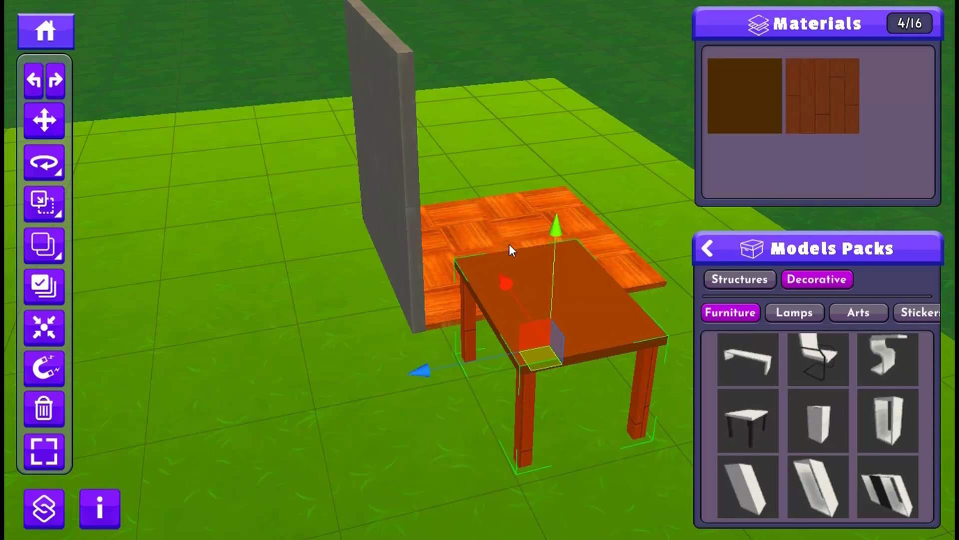
{"action": "left_click", "coordinate": [759, 87]}
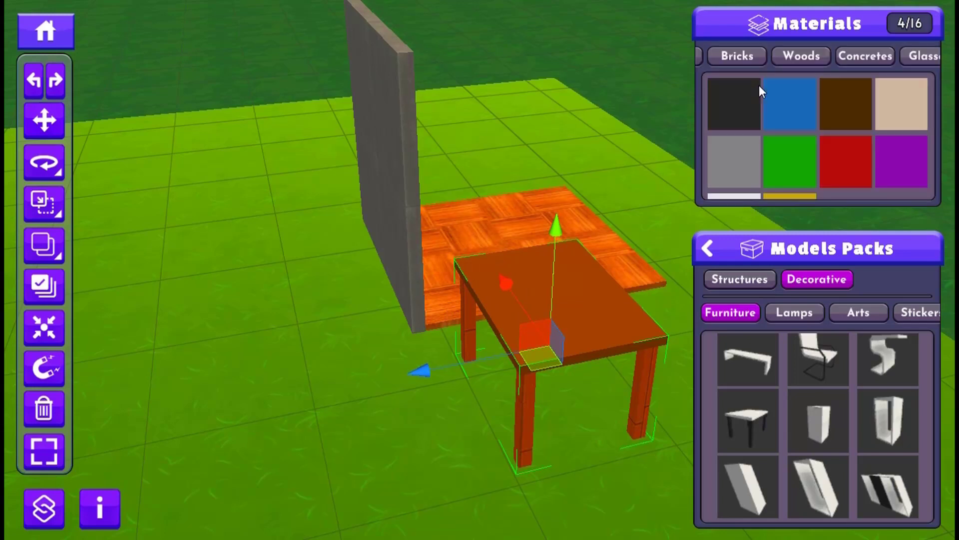
{"action": "left_click", "coordinate": [803, 56]}
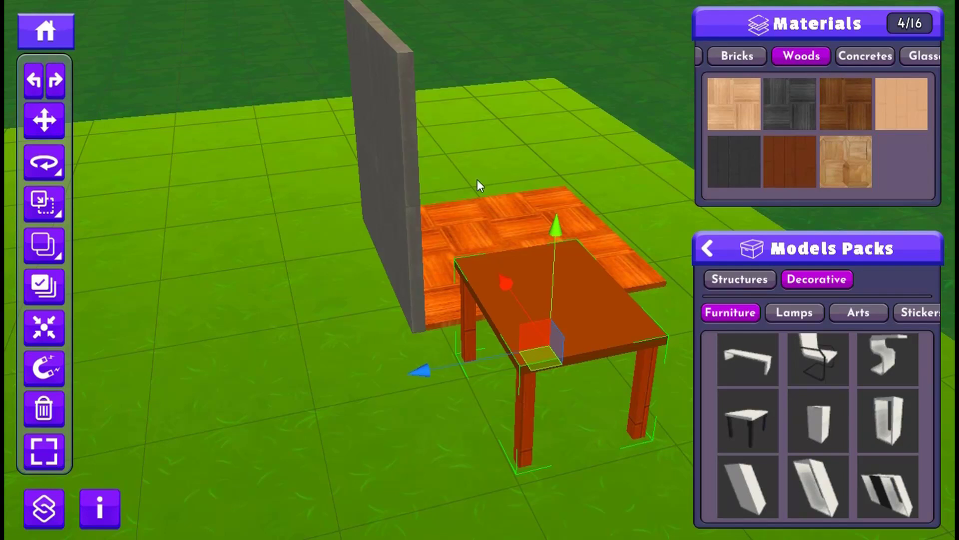
{"action": "left_click", "coordinate": [846, 103]}
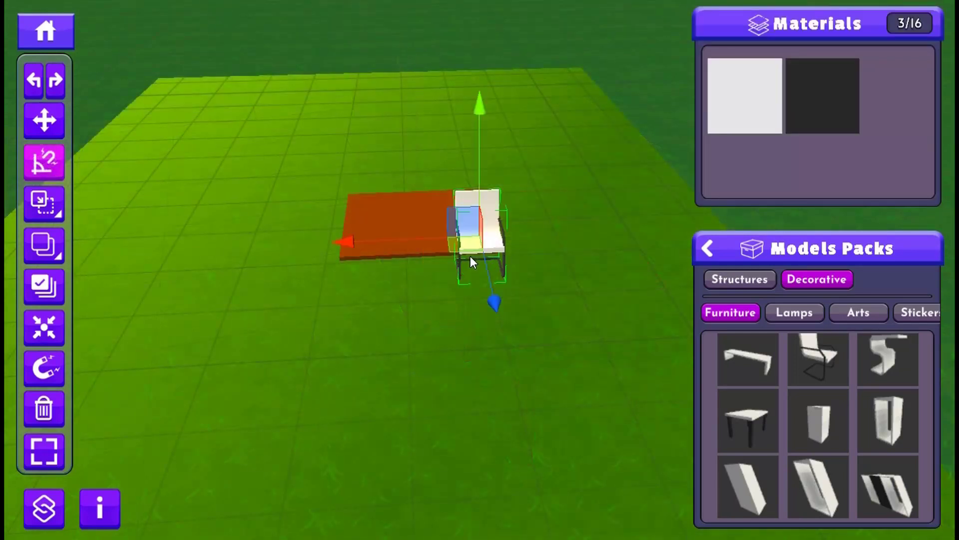
- Move the white chair onto the middle of the reddish-brown slab and deselect it
{"action": "left_click_drag", "start_coordinate": [470, 255], "coordinate": [414, 213]}
{"action": "left_click", "coordinate": [366, 367]}
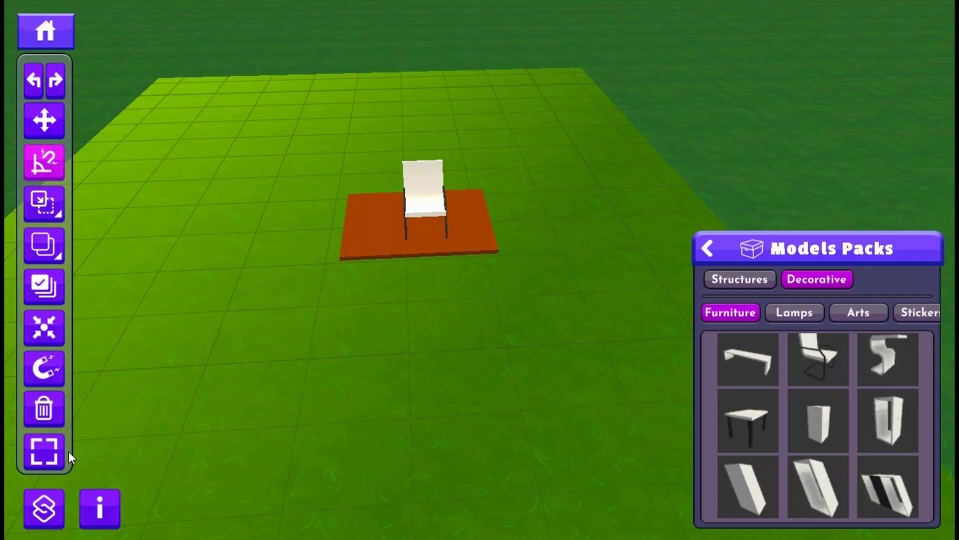
- Review the Shortcuts list of view and editing commands and close it
{"action": "left_click", "coordinate": [43, 509]}
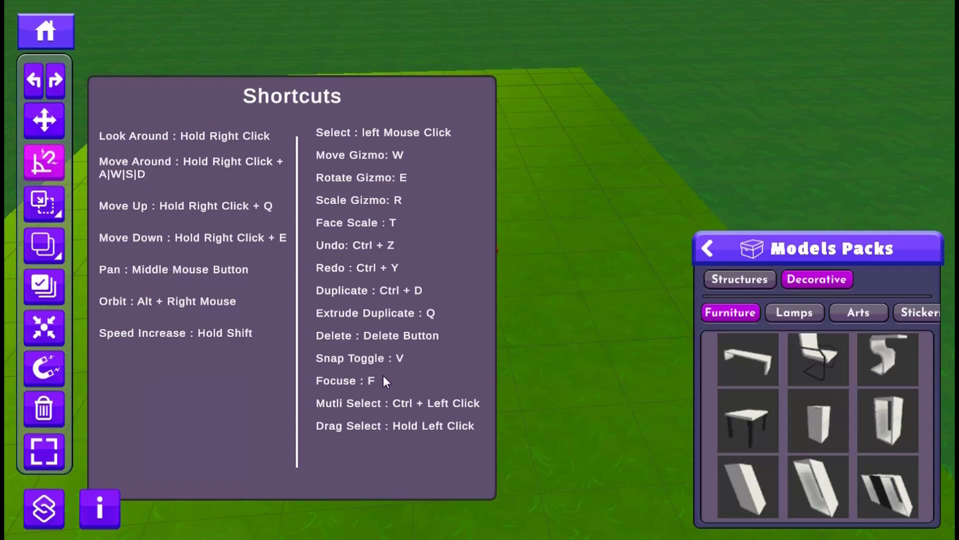
{"action": "left_click", "coordinate": [41, 510]}
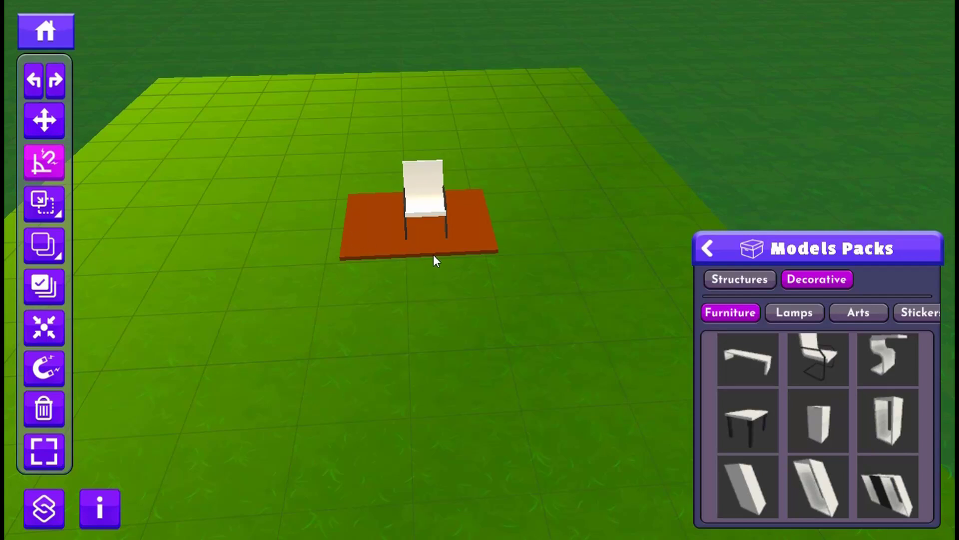
- Try zooming in and out and panning the view around the chair on the slab
{"action": "scroll", "coordinate": [434, 253], "scroll_direction": "up", "scroll_amount": 4}
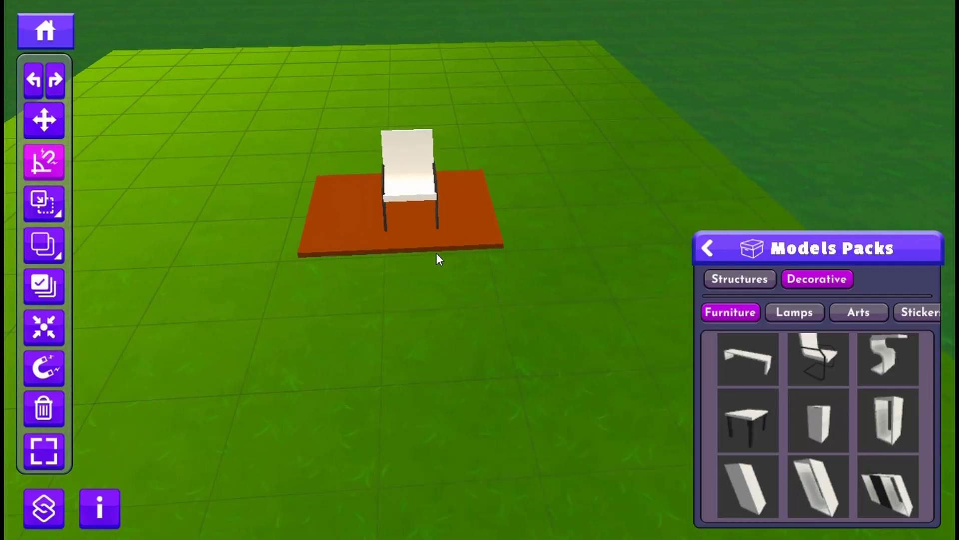
{"action": "scroll", "coordinate": [436, 253], "scroll_direction": "up", "scroll_amount": 2}
{"action": "scroll", "coordinate": [389, 240], "scroll_direction": "down", "scroll_amount": 4}
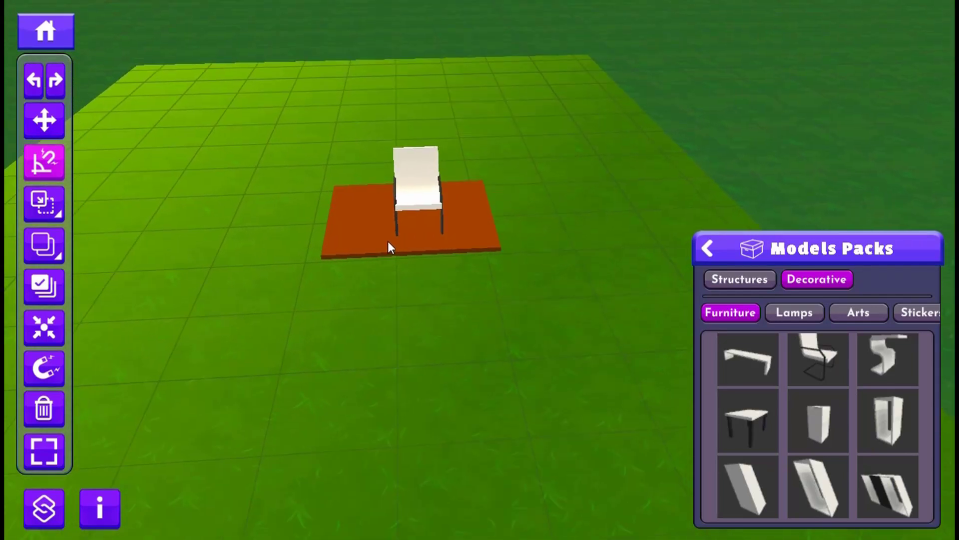
{"action": "scroll", "coordinate": [383, 234], "scroll_direction": "down", "scroll_amount": 2}
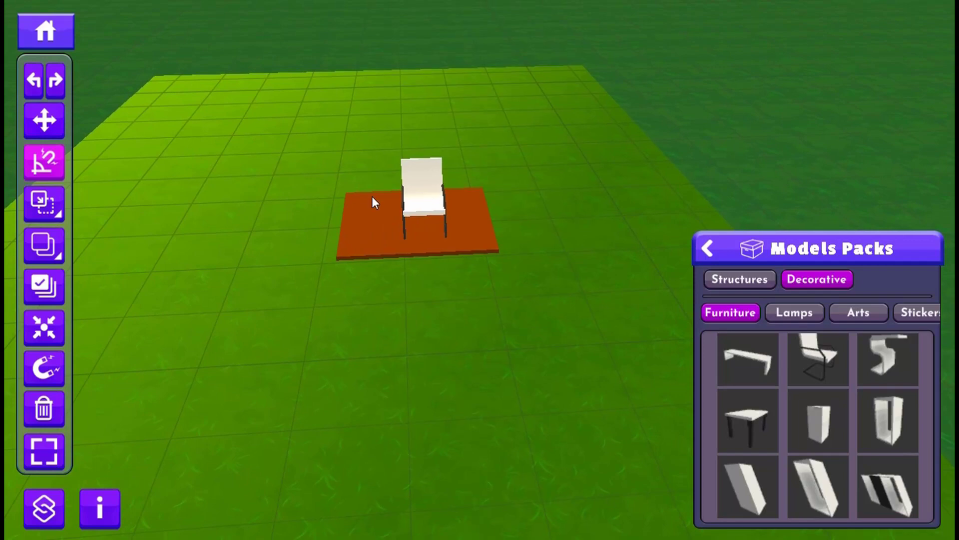
{"action": "middle_click_drag", "start_coordinate": [371, 196], "coordinate": [375, 260]}
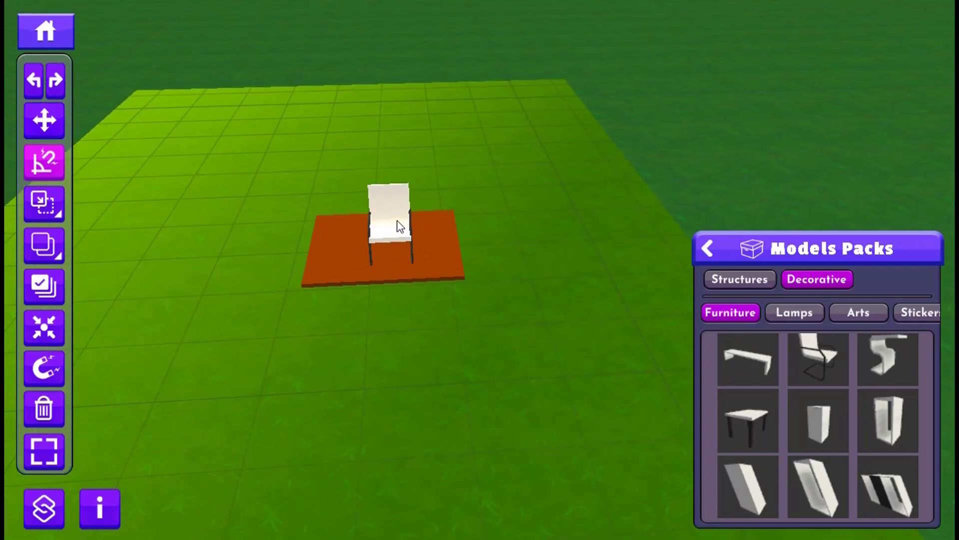
{"action": "right_click_drag", "start_coordinate": [397, 219], "coordinate": [426, 231]}
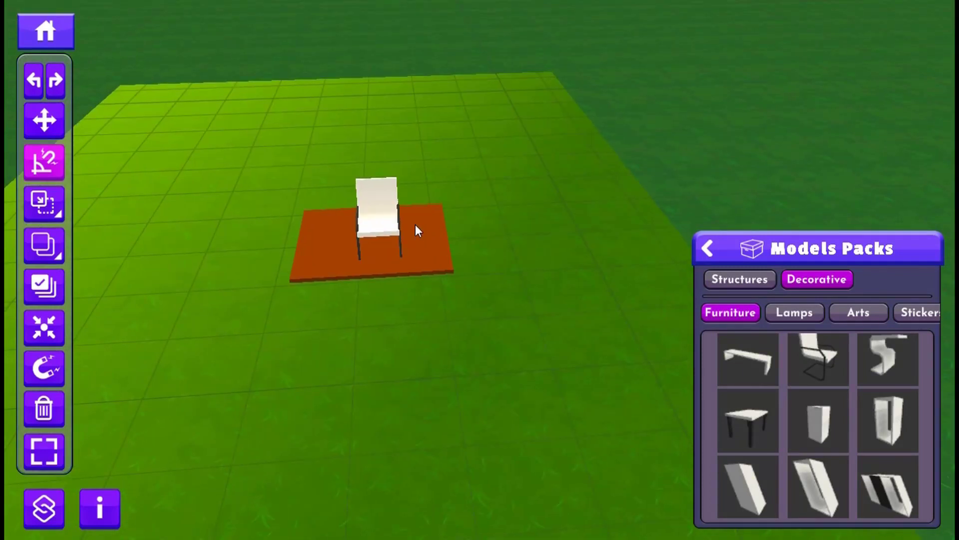
{"action": "right_click_drag", "start_coordinate": [399, 225], "coordinate": [399, 226]}
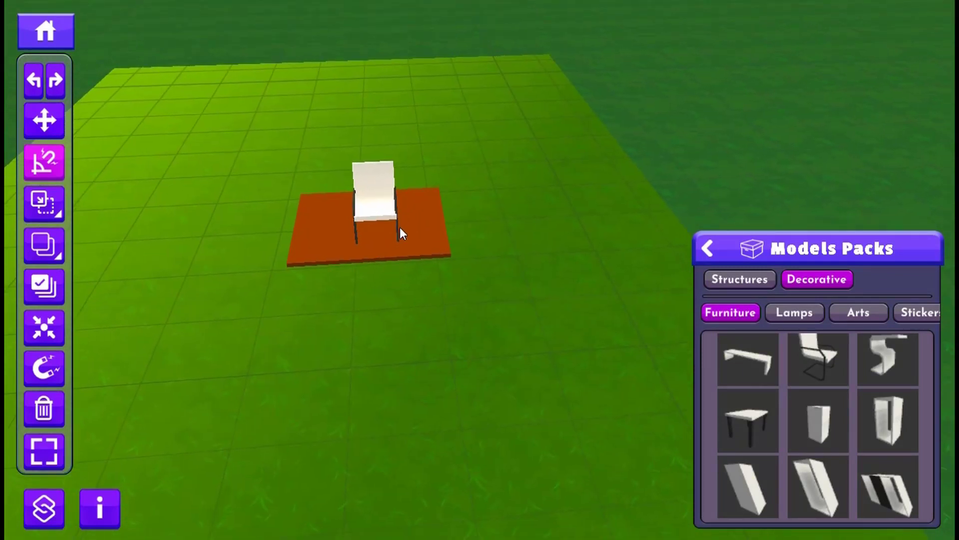
{"action": "scroll", "coordinate": [400, 227], "scroll_direction": "up", "scroll_amount": 5}
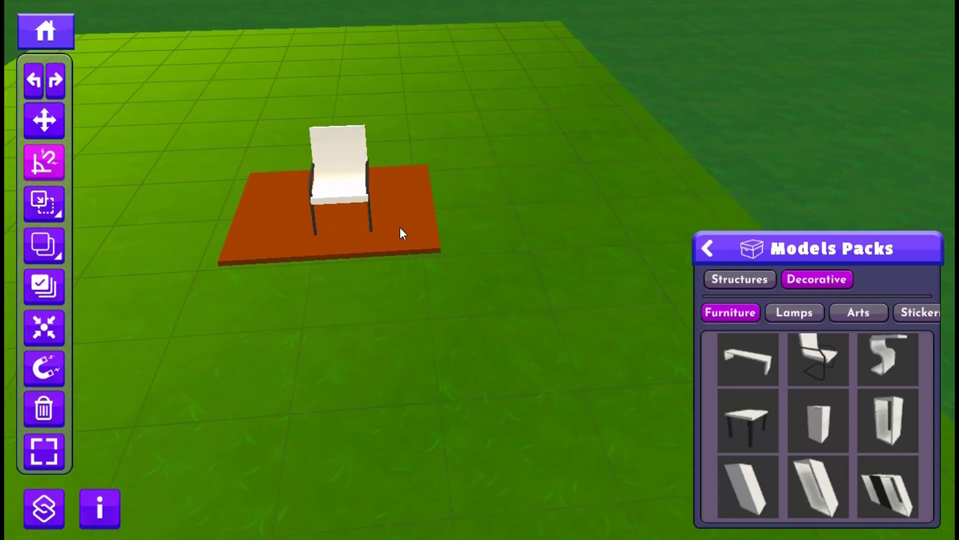
{"action": "scroll", "coordinate": [399, 227], "scroll_direction": "up", "scroll_amount": 2}
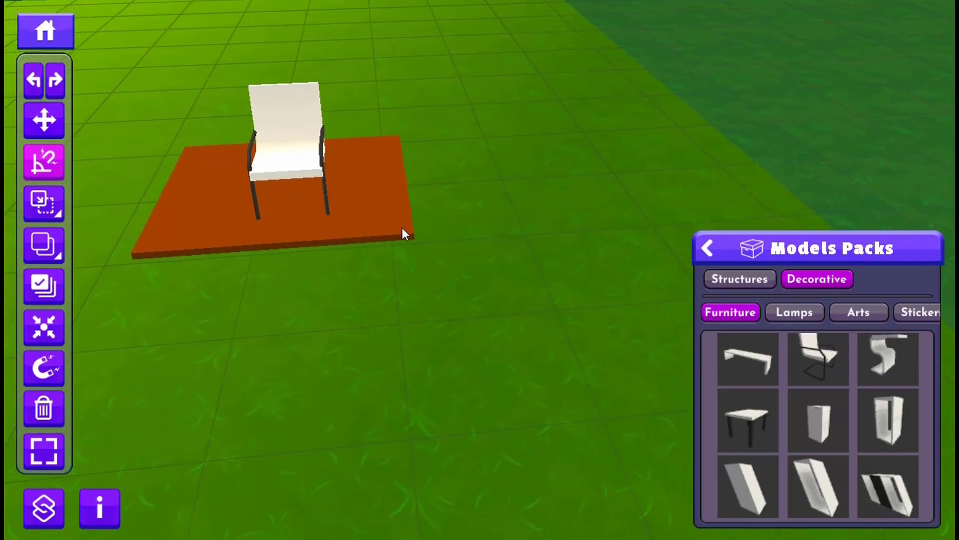
{"action": "scroll", "coordinate": [403, 230], "scroll_direction": "down", "scroll_amount": 6}
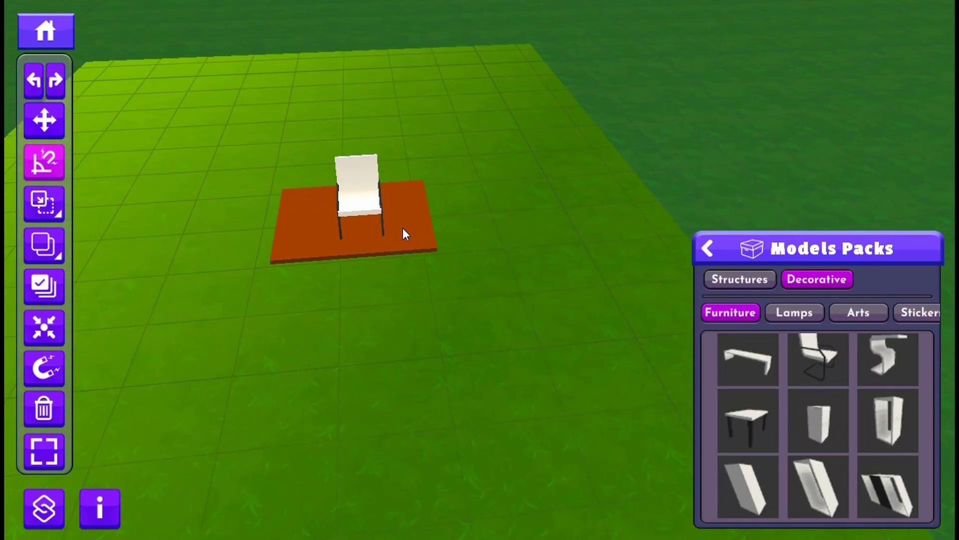
- Try moving the camera sideways, forward and backward over the land around the chair
{"action": "key", "text": "a"}
{"action": "key", "text": "a"}
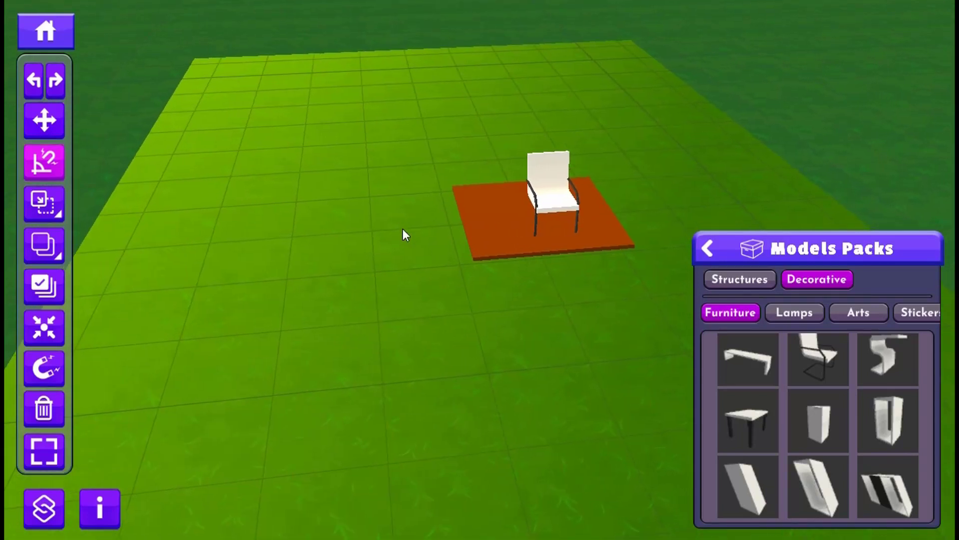
{"action": "right_click_drag", "start_coordinate": [402, 229], "coordinate": [404, 229]}
{"action": "key", "text": "d"}
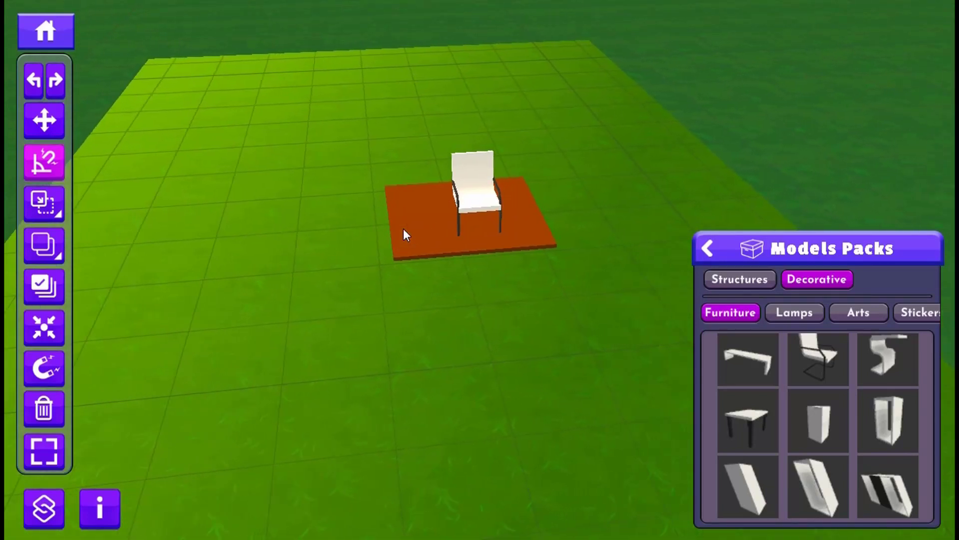
{"action": "key", "text": "d"}
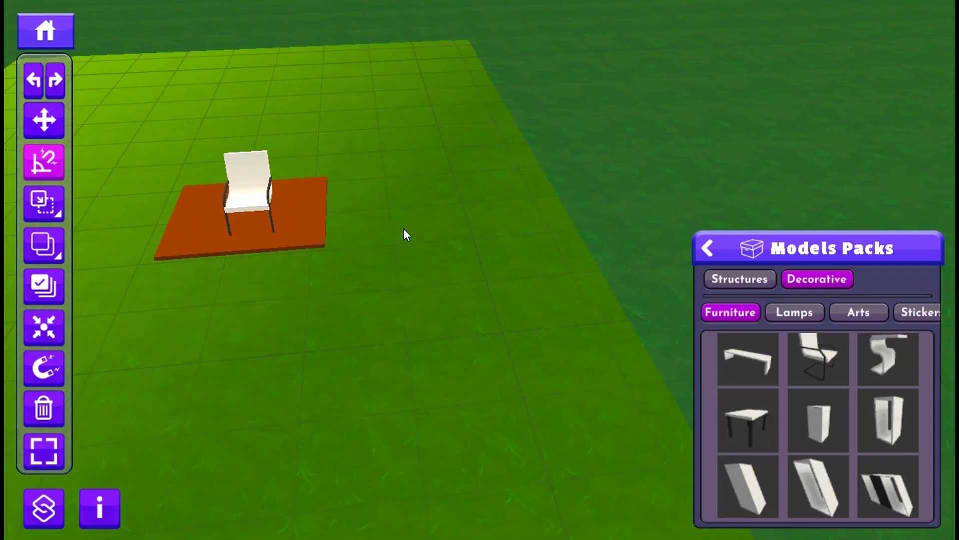
{"action": "key", "text": "d"}
{"action": "key", "text": "a"}
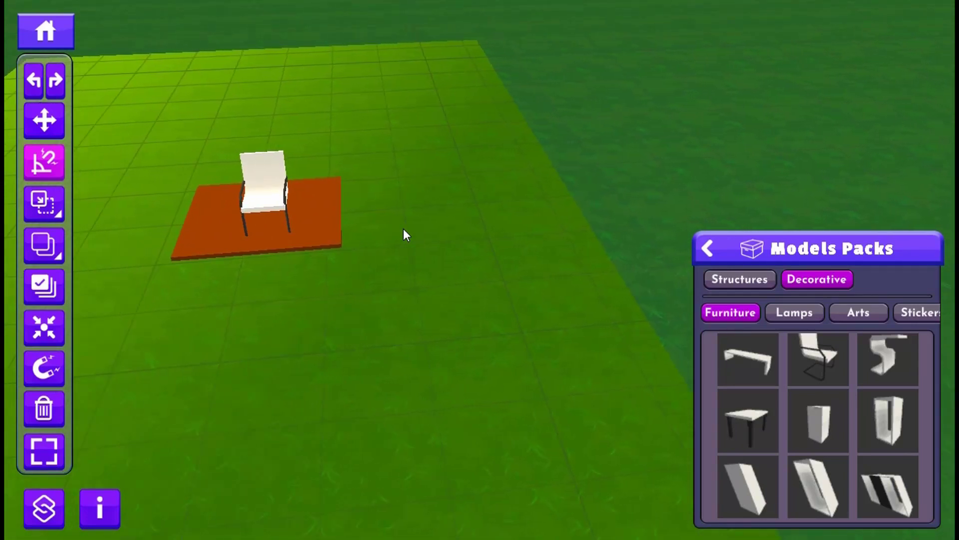
{"action": "key", "text": "a"}
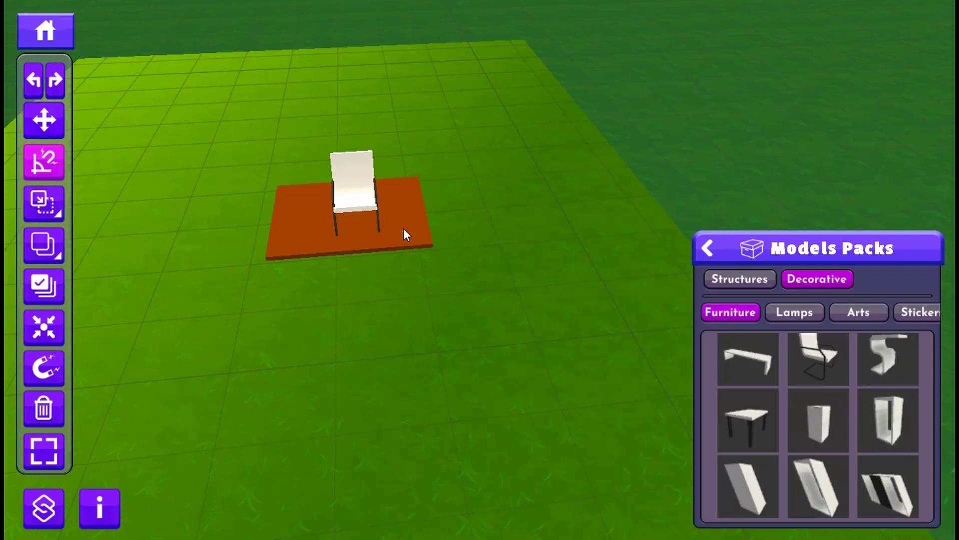
{"action": "key", "text": "d"}
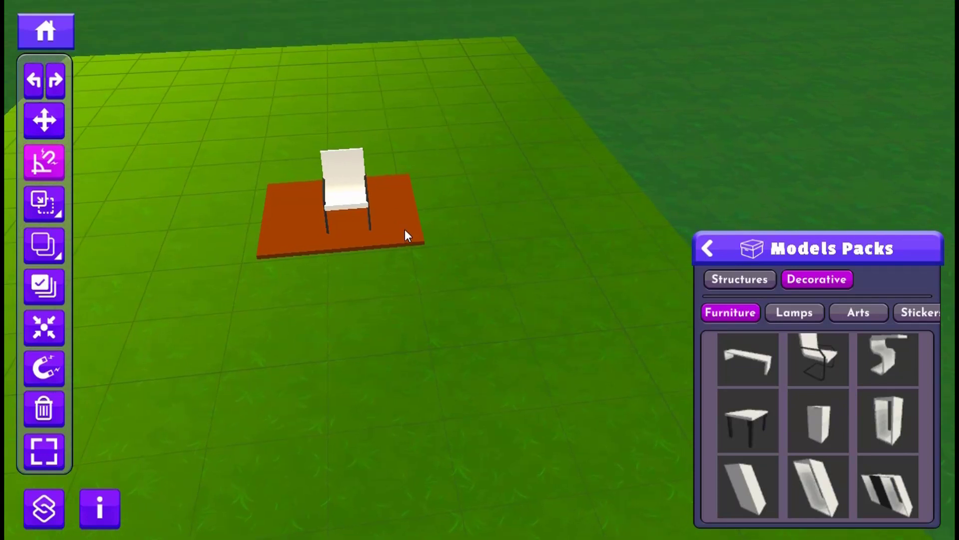
{"action": "key", "text": "w"}
{"action": "key", "text": "s"}
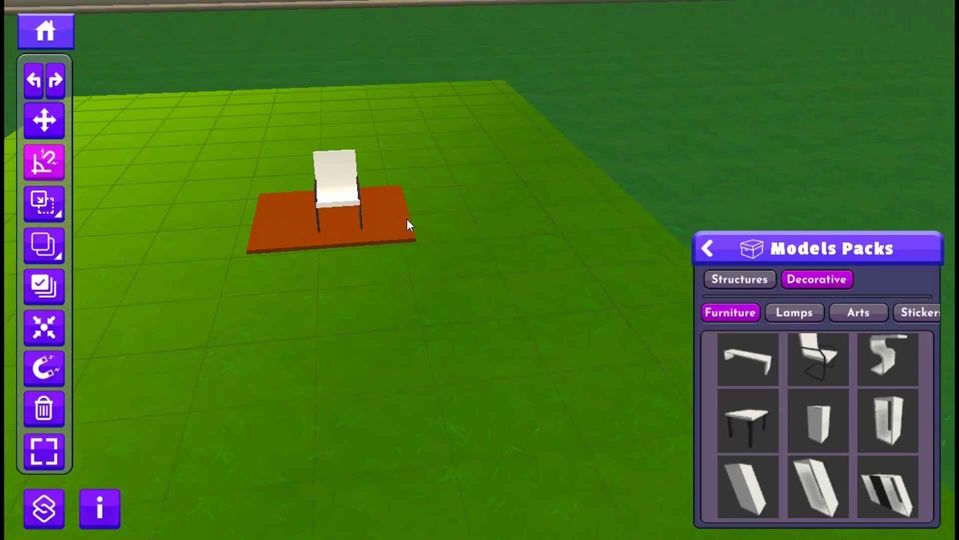
{"action": "key", "text": "w"}
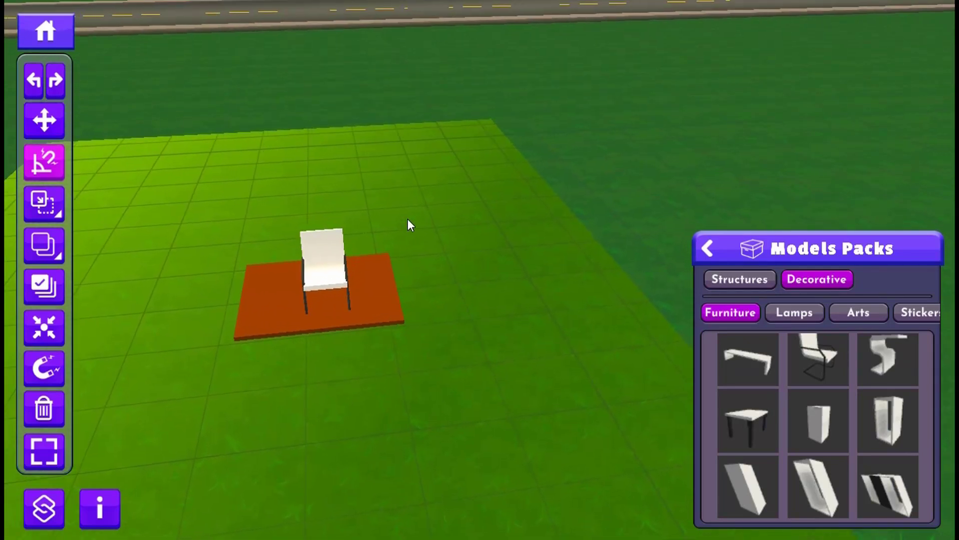
{"action": "key", "text": "s"}
{"action": "key", "text": "w"}
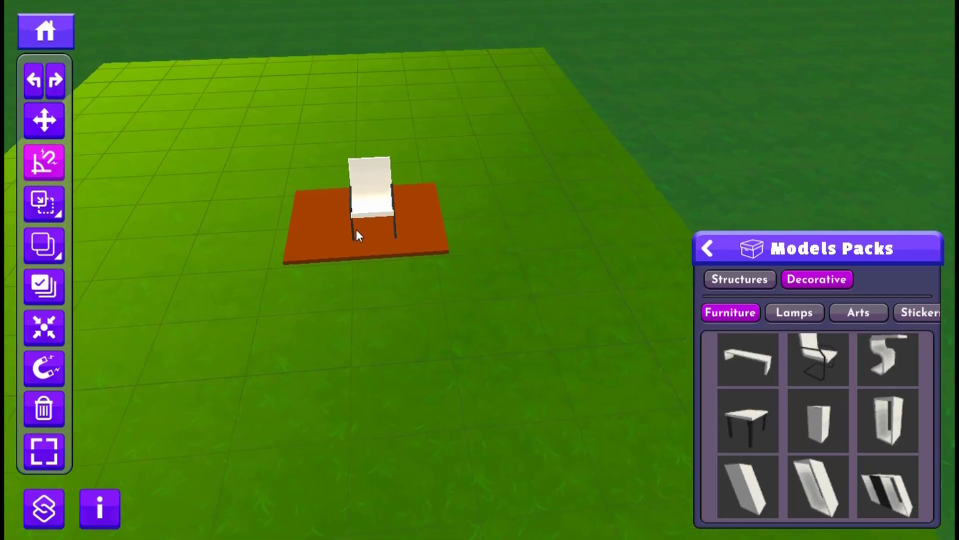
- Try zooming, panning and tilting the view around the chair on the reddish-brown slab
{"action": "scroll", "coordinate": [350, 243], "scroll_direction": "up", "scroll_amount": 4}
{"action": "middle_click_drag", "start_coordinate": [350, 244], "coordinate": [270, 362]}
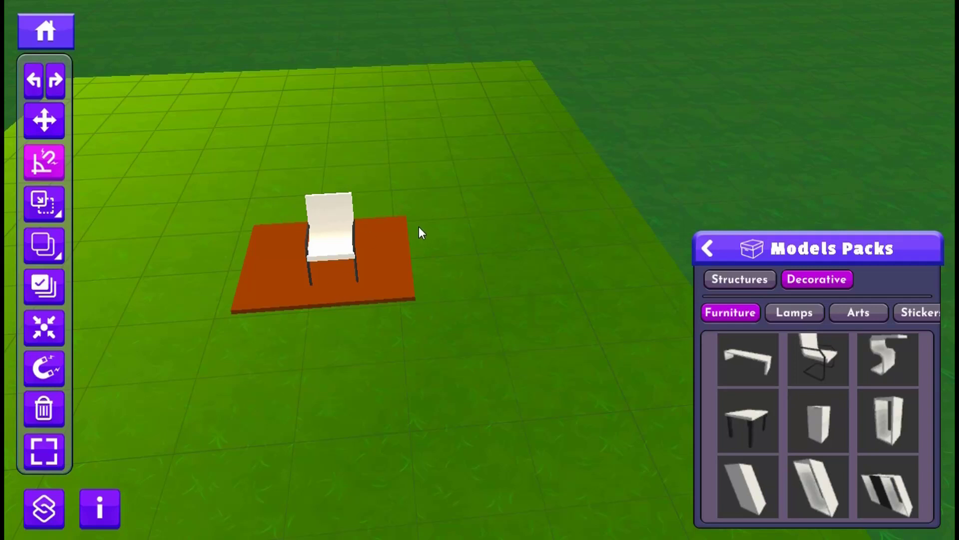
{"action": "left_click_drag", "start_coordinate": [419, 227], "coordinate": [437, 245]}
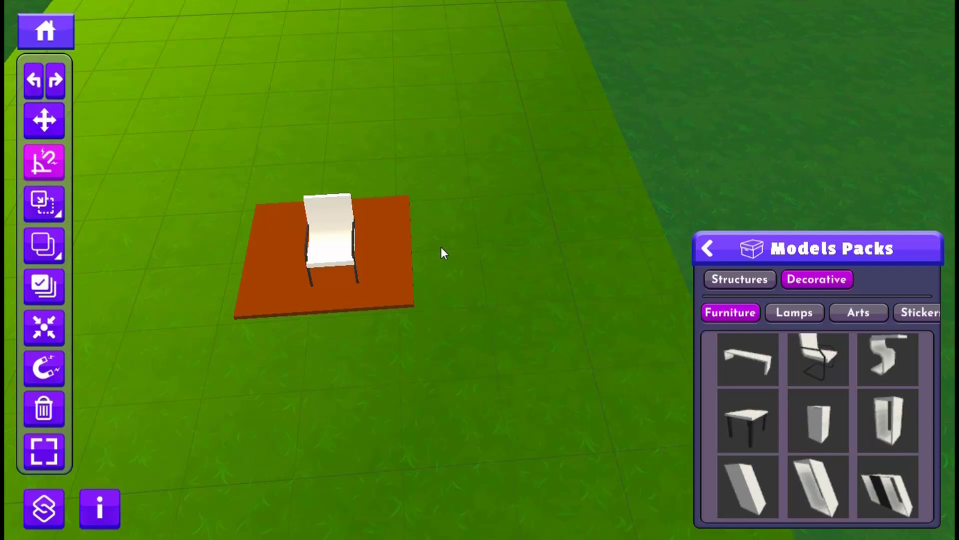
- Focus the camera on the white chair and view it from farther out and from different angles
{"action": "left_click", "coordinate": [325, 227]}
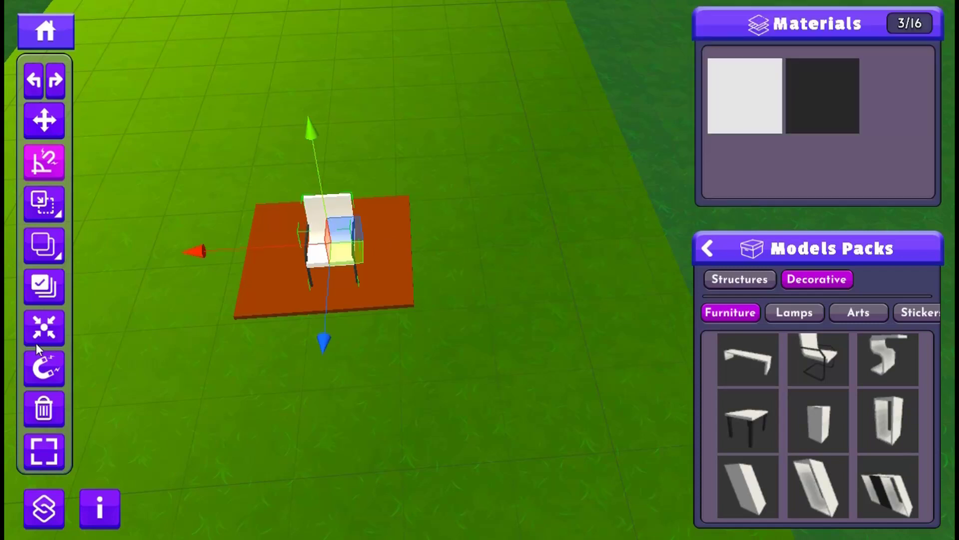
{"action": "left_click", "coordinate": [44, 329]}
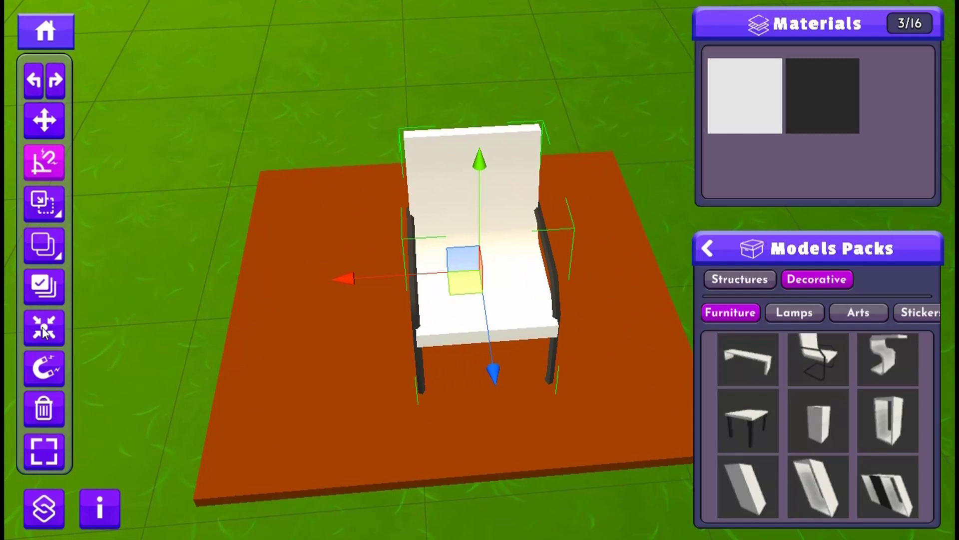
{"action": "scroll", "coordinate": [218, 250], "scroll_direction": "down", "scroll_amount": 2}
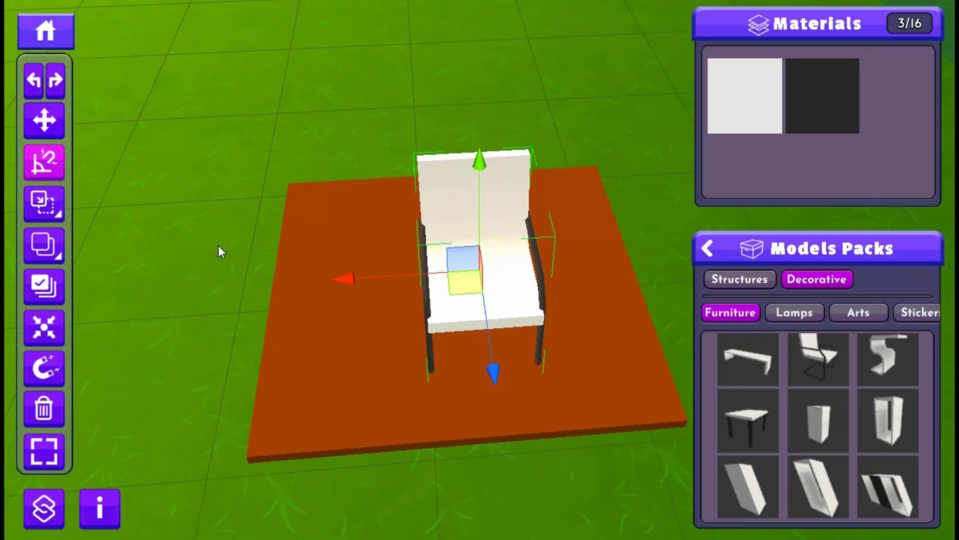
{"action": "scroll", "coordinate": [218, 245], "scroll_direction": "down", "scroll_amount": 1}
{"action": "middle_click_drag", "start_coordinate": [528, 248], "coordinate": [386, 147]}
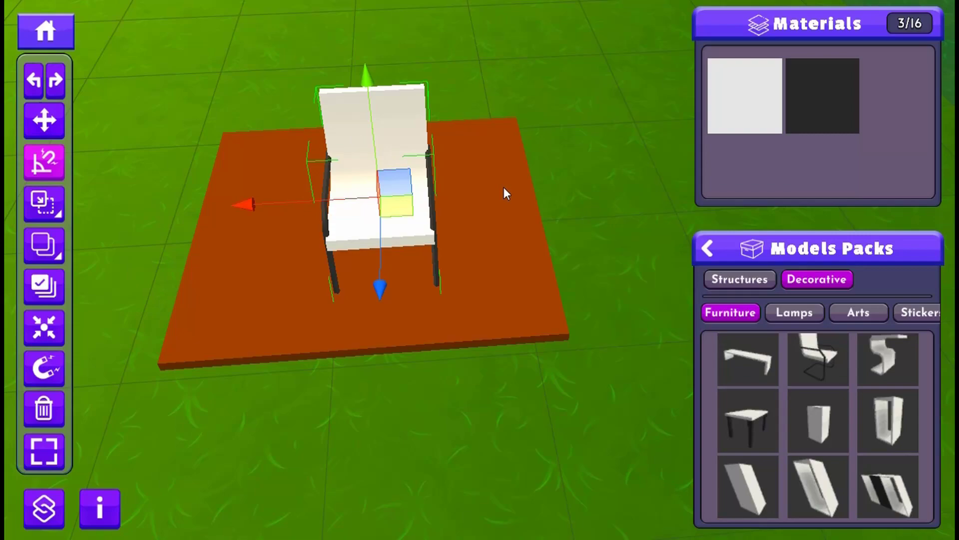
{"action": "right_click_drag", "start_coordinate": [504, 186], "coordinate": [407, 185]}
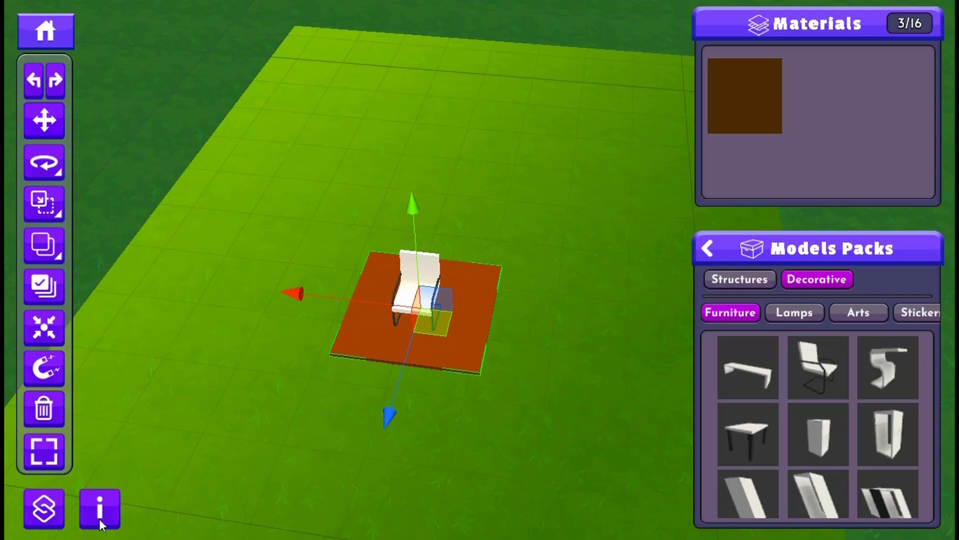
- Save the design and exit the land editor, and reopen land u1461 for designing
{"action": "left_click", "coordinate": [100, 501]}
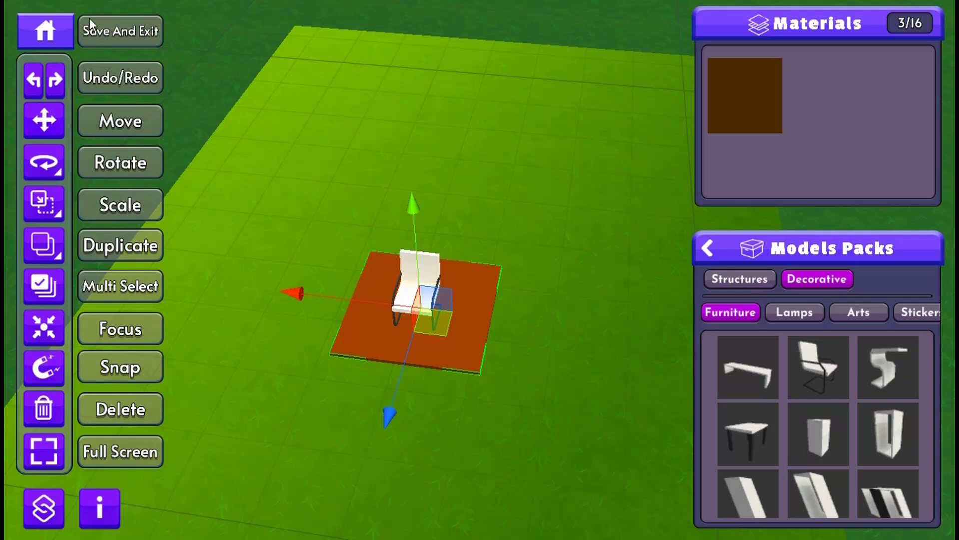
{"action": "left_click", "coordinate": [44, 34]}
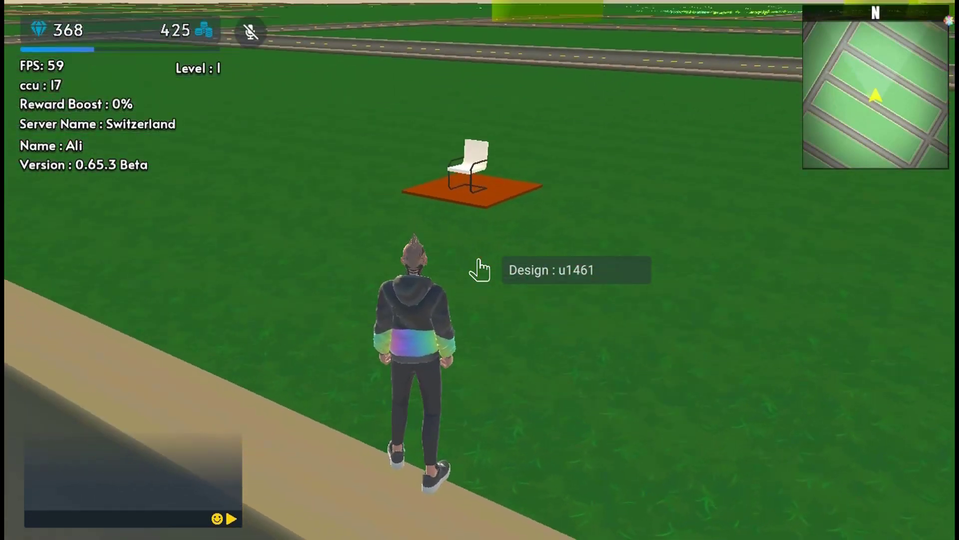
{"action": "left_click", "coordinate": [479, 261]}
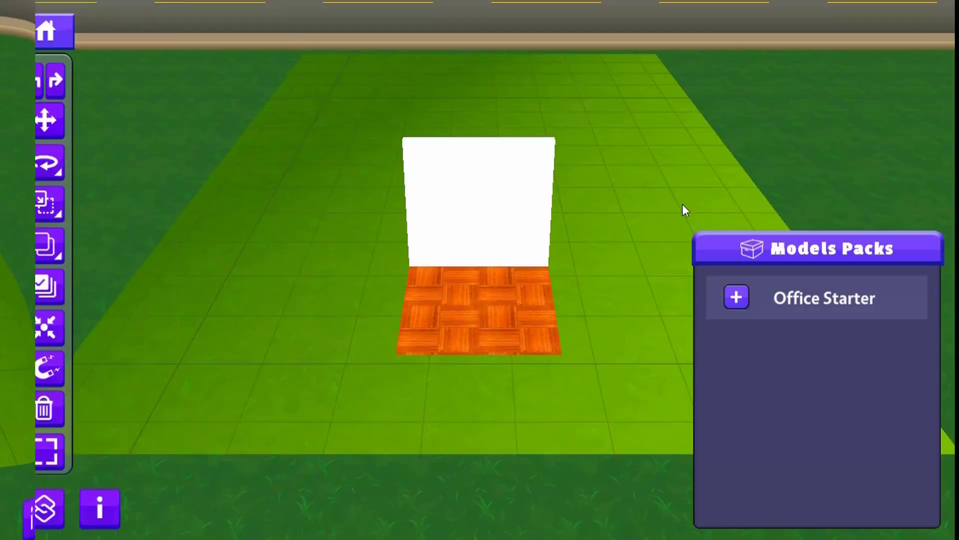
- View the wall and parquet floor from an angle and display the name labels of the editing tools
{"action": "mouse_move", "coordinate": [436, 259]}
{"action": "middle_mouse_down"}
{"action": "mouse_move", "coordinate": [420, 276]}
{"action": "mouse_move", "coordinate": [426, 265]}
{"action": "middle_mouse_up"}
{"action": "right_click_drag", "start_coordinate": [426, 264], "coordinate": [347, 270]}
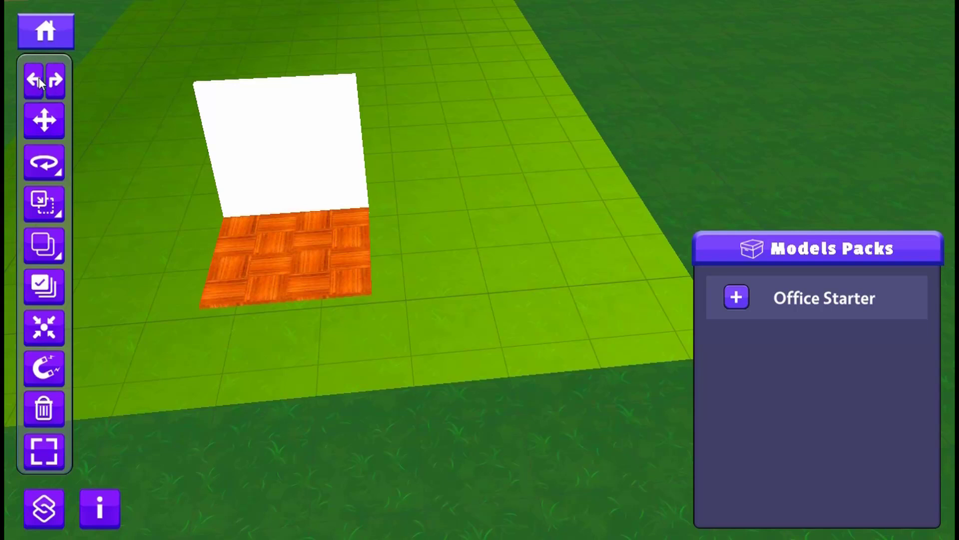
{"action": "left_click", "coordinate": [98, 515]}
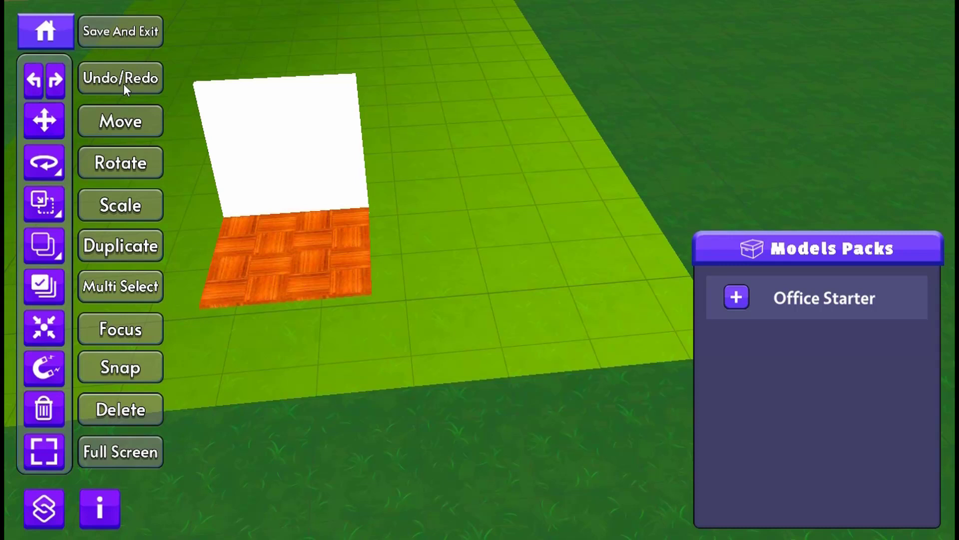
- Try moving the parquet floor away from the wall, using undo, redo and undo again on the move
{"action": "left_click", "coordinate": [275, 254]}
{"action": "left_click_drag", "start_coordinate": [346, 265], "coordinate": [547, 222]}
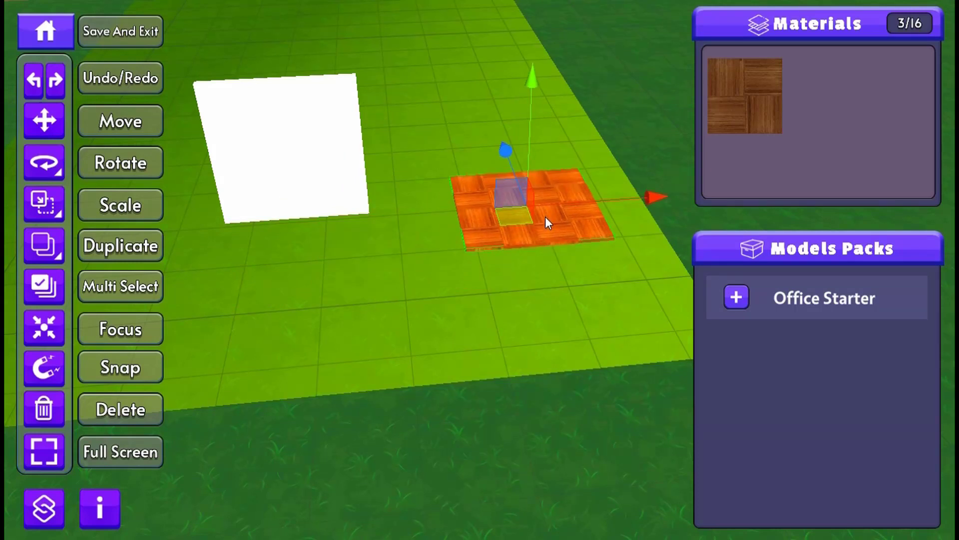
{"action": "left_click", "coordinate": [33, 79]}
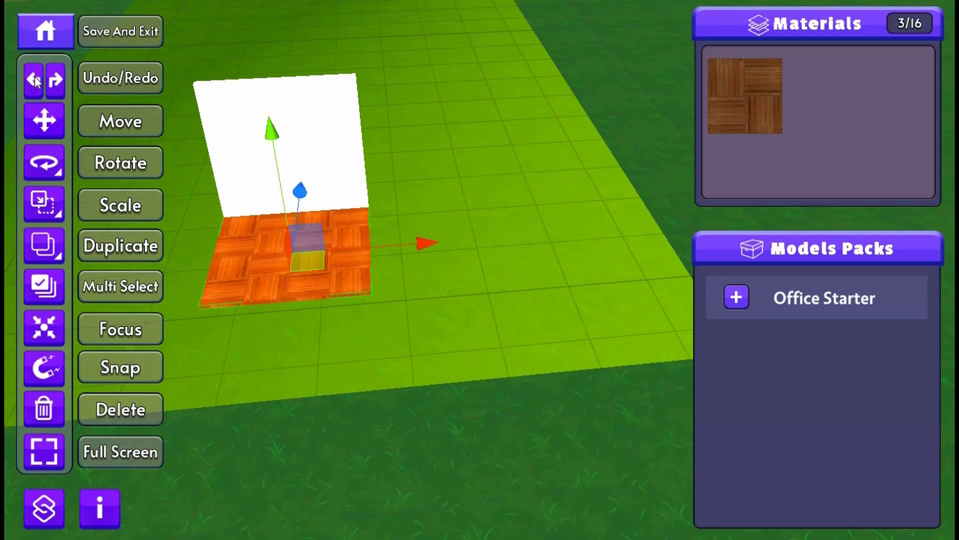
{"action": "left_click", "coordinate": [55, 80]}
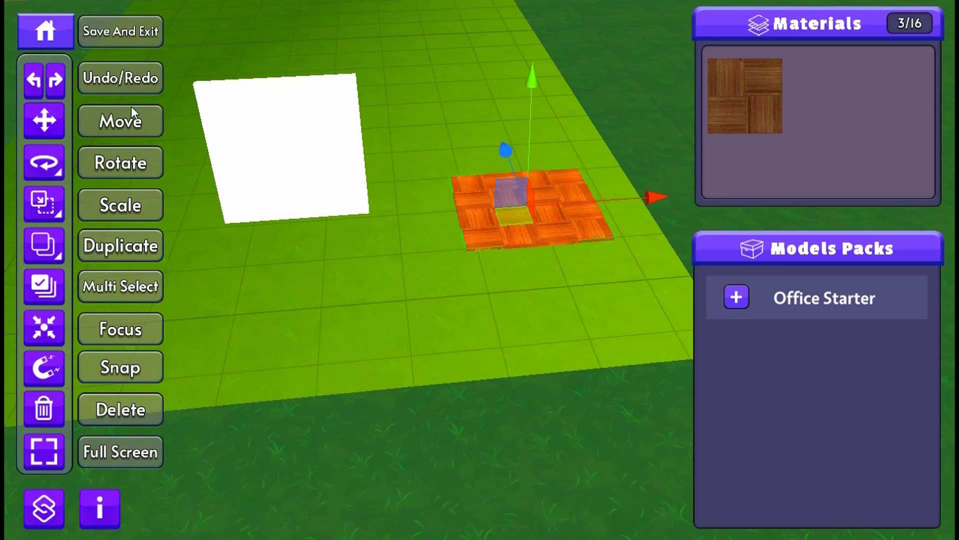
{"action": "left_click", "coordinate": [33, 85]}
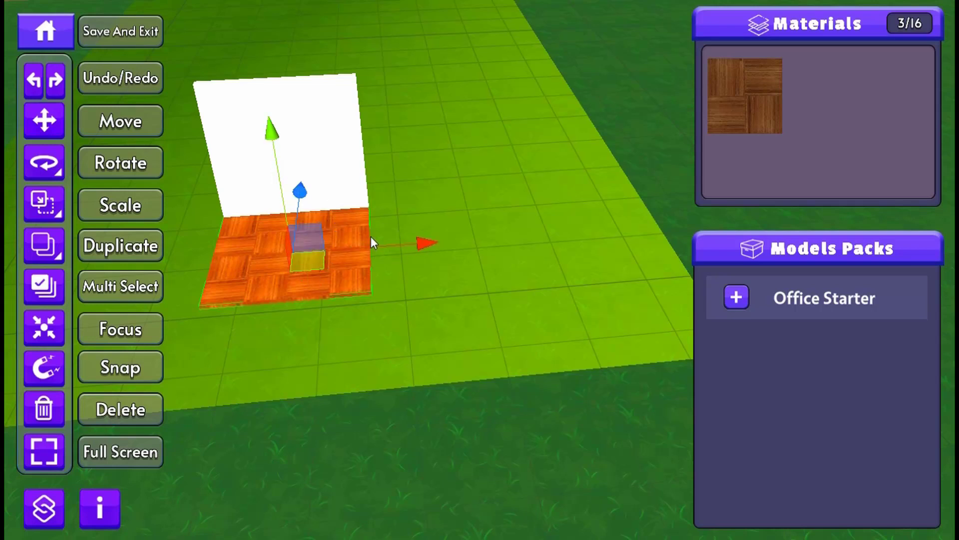
- Move the parquet floor along single axes and across the ground plane to a spot in front of the white wall
{"action": "left_click_drag", "start_coordinate": [371, 242], "coordinate": [449, 321]}
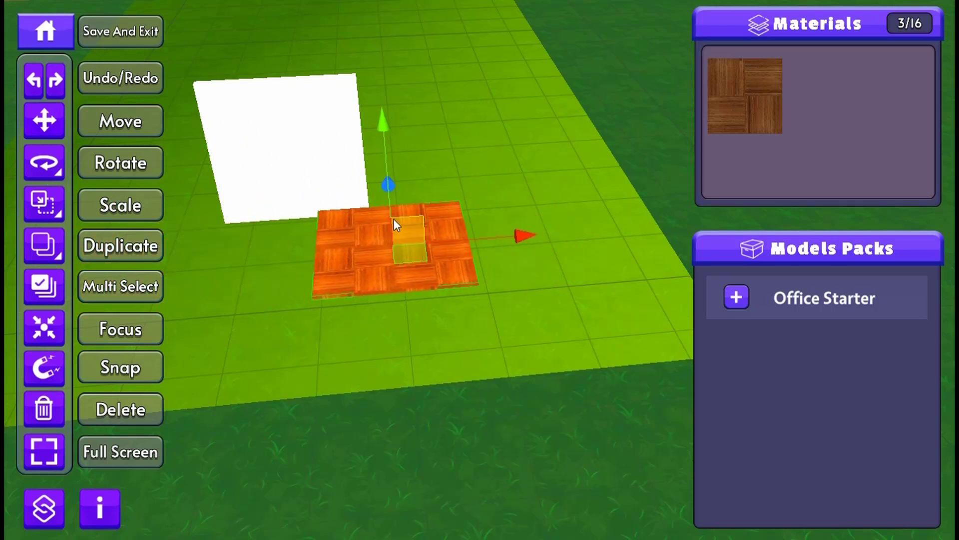
{"action": "mouse_move", "coordinate": [384, 119]}
{"action": "left_mouse_down"}
{"action": "mouse_move", "coordinate": [388, 85]}
{"action": "mouse_move", "coordinate": [378, 96]}
{"action": "mouse_move", "coordinate": [397, 155]}
{"action": "mouse_move", "coordinate": [420, 329]}
{"action": "mouse_move", "coordinate": [413, 278]}
{"action": "mouse_move", "coordinate": [378, 219]}
{"action": "mouse_move", "coordinate": [382, 136]}
{"action": "left_mouse_up"}
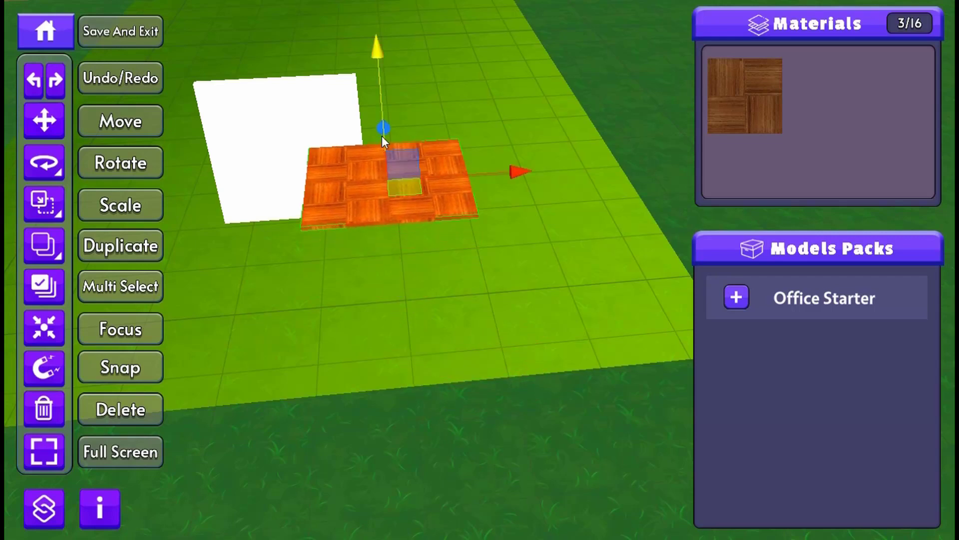
{"action": "right_click_drag", "start_coordinate": [394, 133], "coordinate": [446, 154]}
{"action": "left_click_drag", "start_coordinate": [446, 153], "coordinate": [388, 192]}
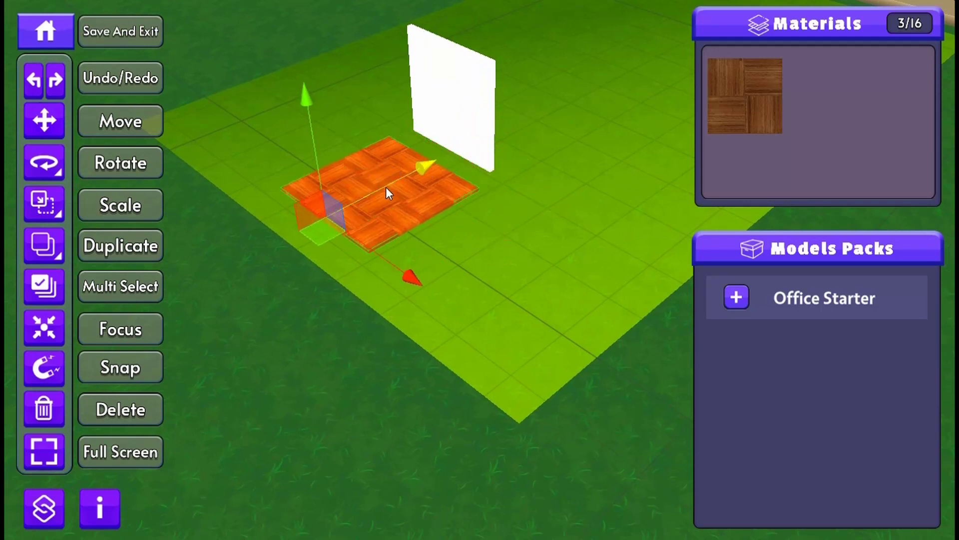
{"action": "left_click_drag", "start_coordinate": [375, 129], "coordinate": [390, 210]}
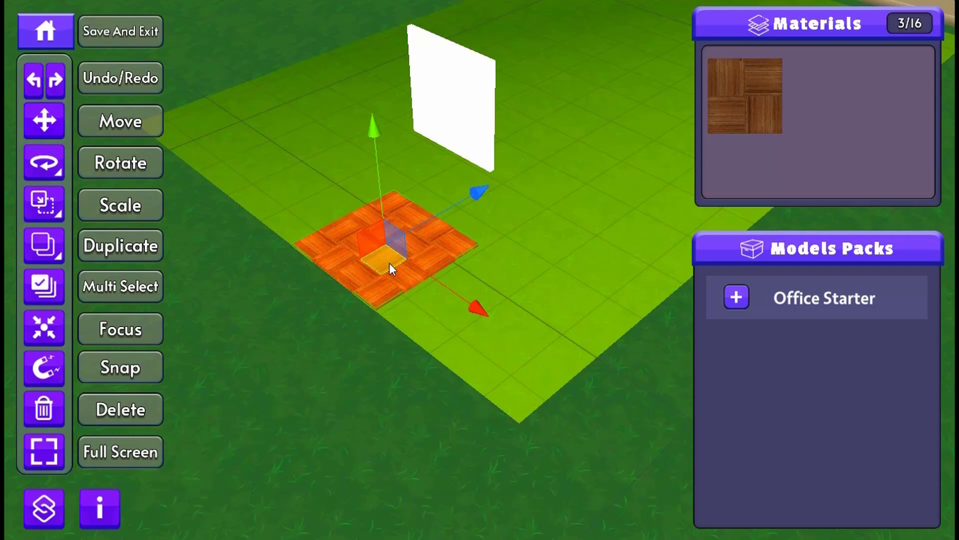
{"action": "left_click_drag", "start_coordinate": [389, 264], "coordinate": [434, 235]}
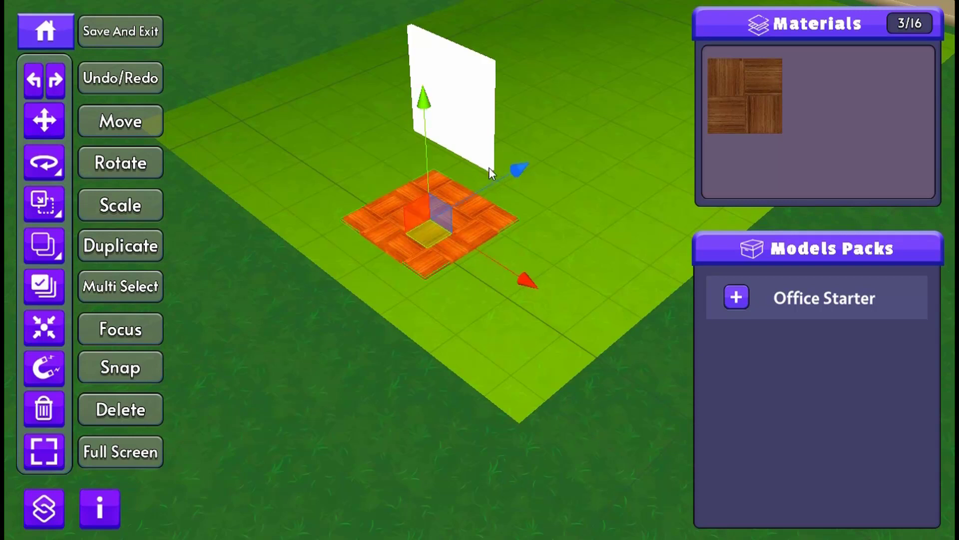
- Try rotating the parquet floor freely by a small angle and undo the rotation
{"action": "left_click", "coordinate": [44, 166]}
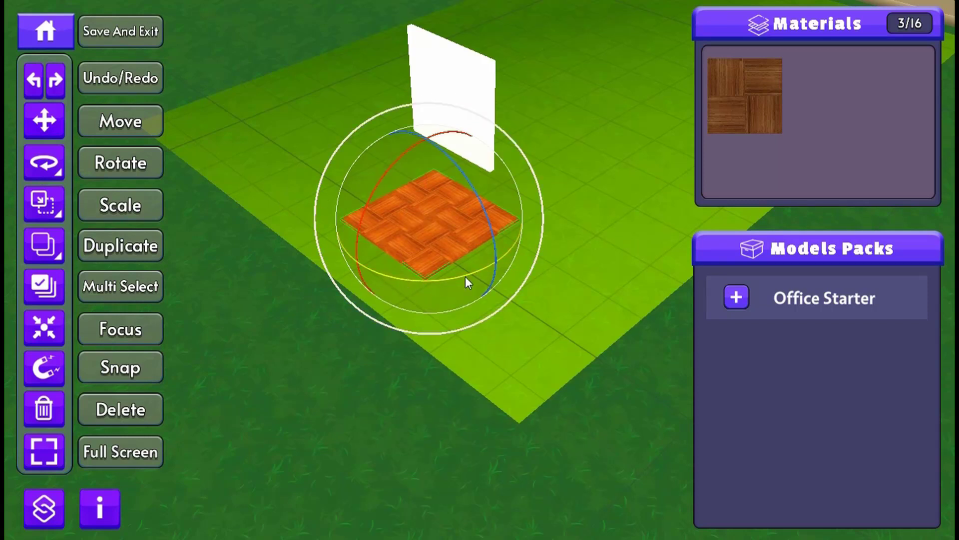
{"action": "mouse_move", "coordinate": [390, 276]}
{"action": "left_mouse_down"}
{"action": "mouse_move", "coordinate": [436, 280]}
{"action": "mouse_move", "coordinate": [385, 263]}
{"action": "left_mouse_up"}
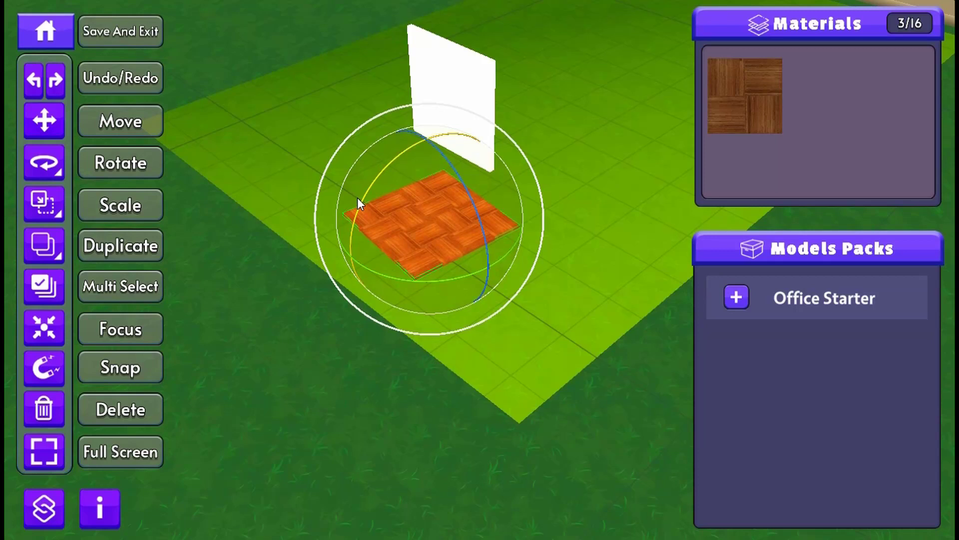
{"action": "key", "text": "ctrl+z"}
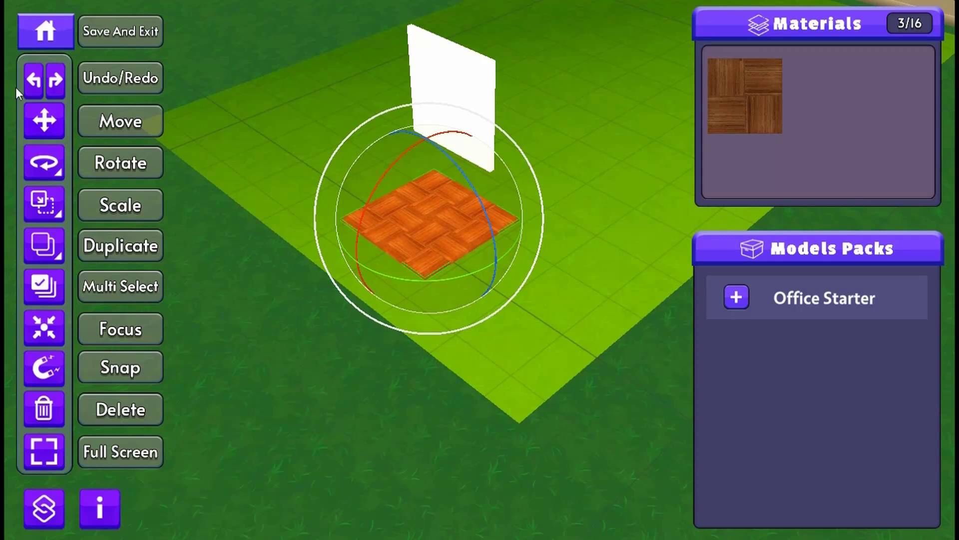
- Hide the tool name labels and try angle-snapped rotation of the parquet floor around its vertical axis in both directions
{"action": "left_click", "coordinate": [61, 173]}
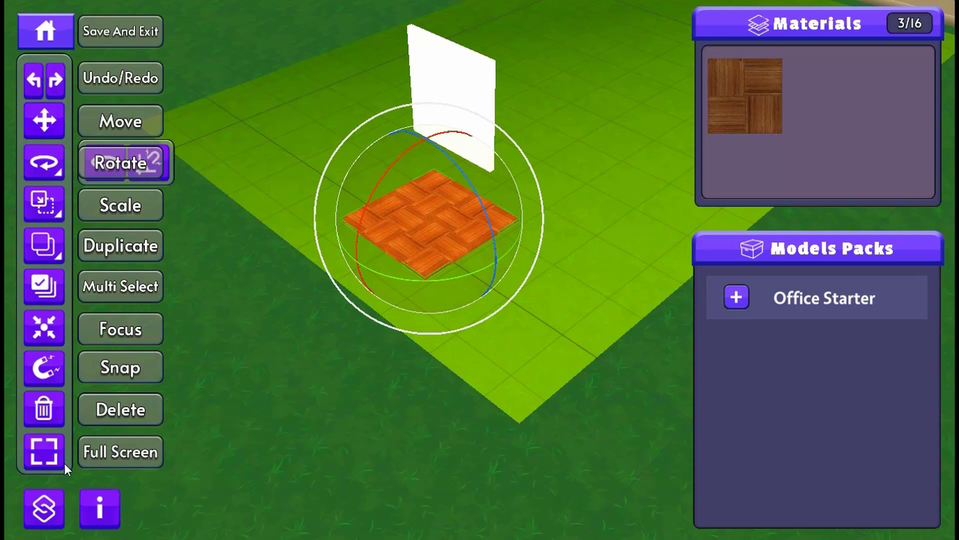
{"action": "left_click", "coordinate": [91, 515]}
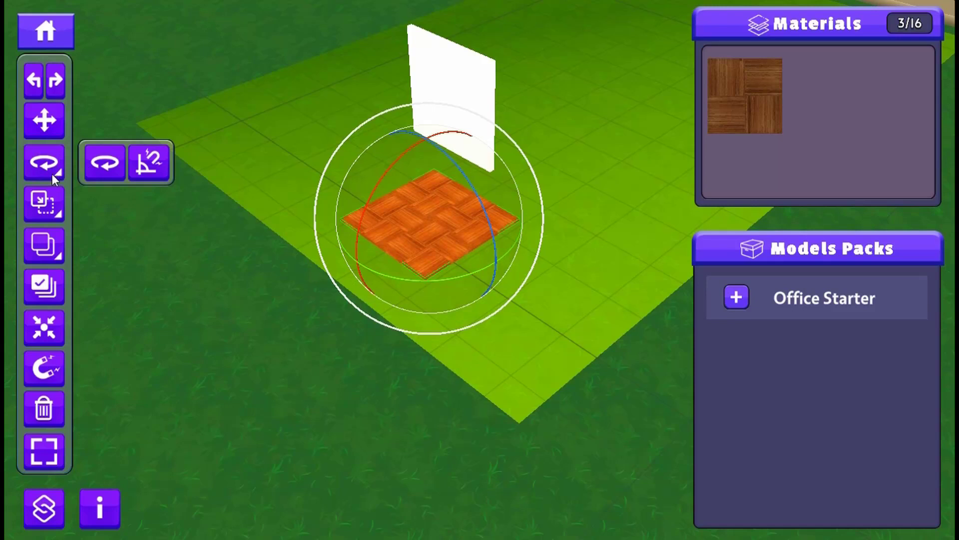
{"action": "left_click", "coordinate": [146, 163]}
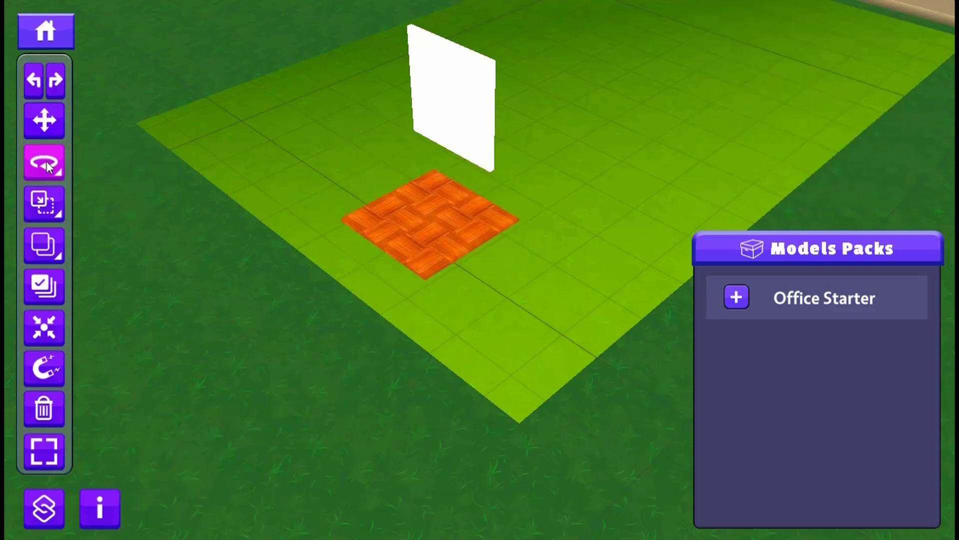
{"action": "left_click", "coordinate": [422, 211]}
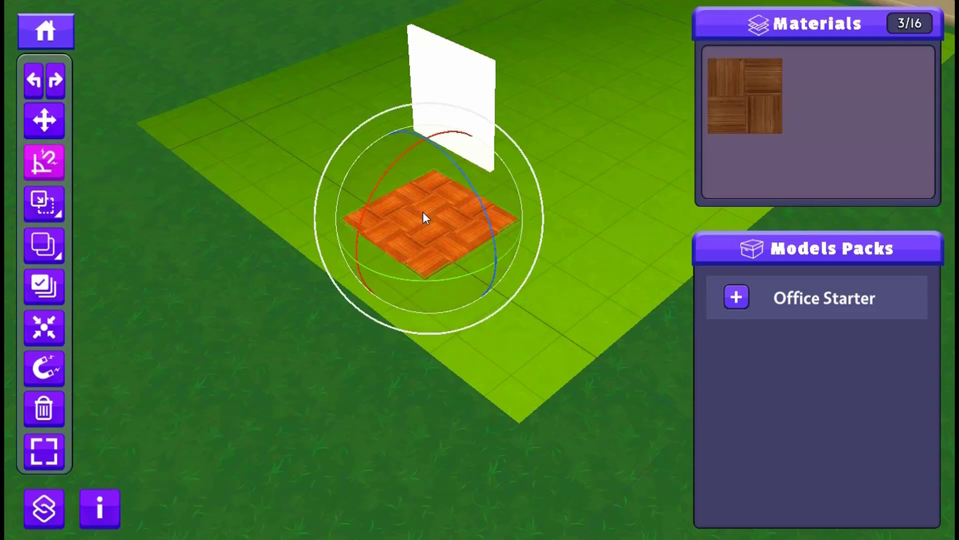
{"action": "left_click_drag", "start_coordinate": [411, 282], "coordinate": [562, 254]}
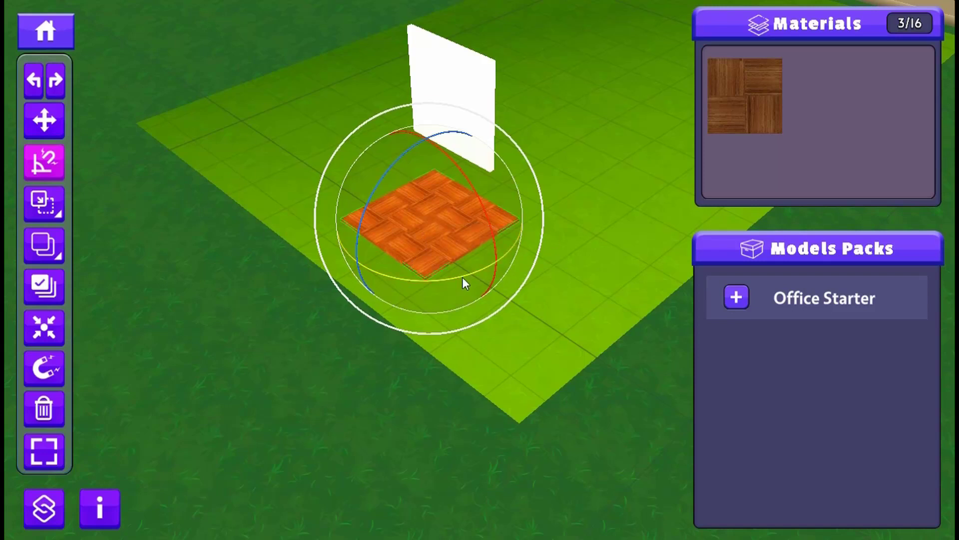
{"action": "left_click_drag", "start_coordinate": [449, 276], "coordinate": [298, 276]}
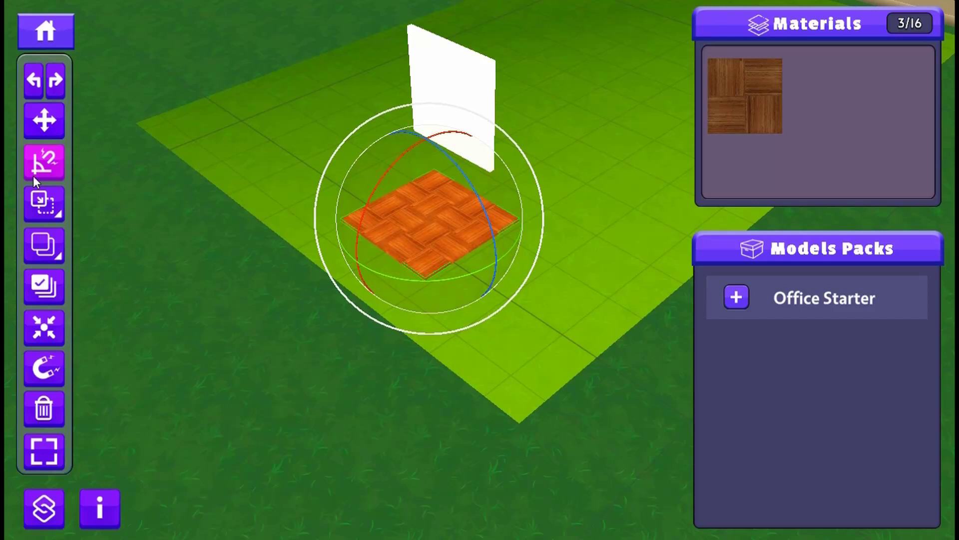
- Restore free rotation, try it on the parquet floor, and switch the floor's handles to Move and back to Rotate
{"action": "left_click", "coordinate": [61, 175]}
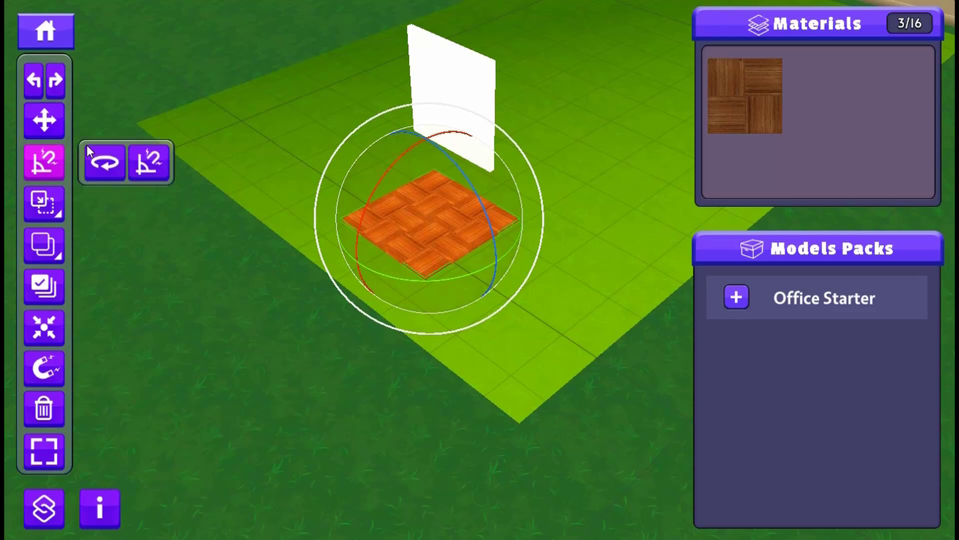
{"action": "left_click", "coordinate": [104, 167]}
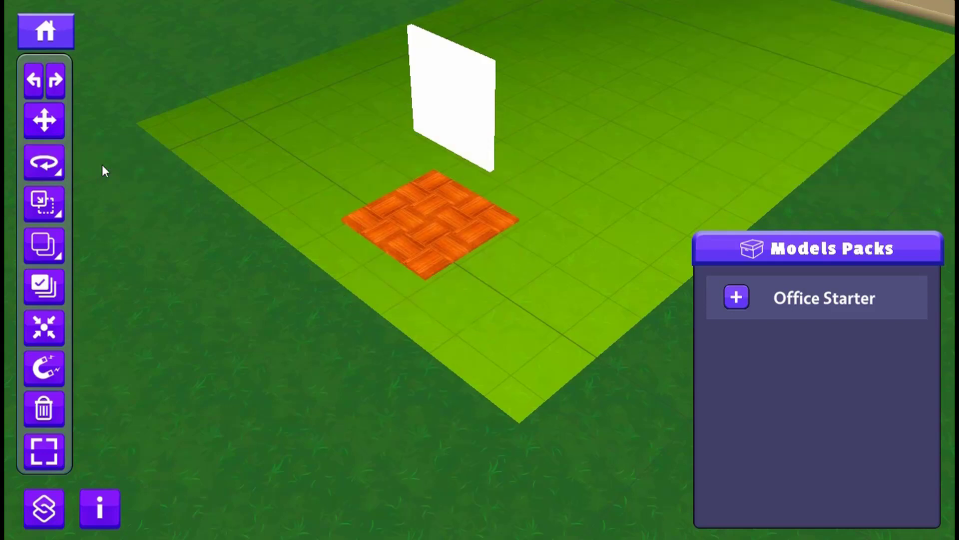
{"action": "left_click", "coordinate": [342, 222]}
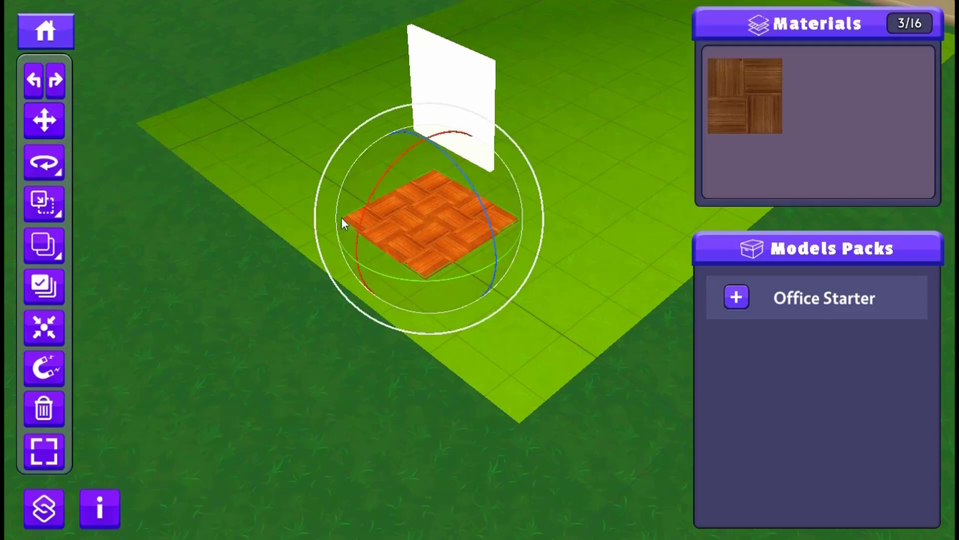
{"action": "mouse_move", "coordinate": [438, 280]}
{"action": "left_mouse_down"}
{"action": "mouse_move", "coordinate": [403, 292]}
{"action": "mouse_move", "coordinate": [447, 281]}
{"action": "left_mouse_up"}
{"action": "key", "text": "w"}
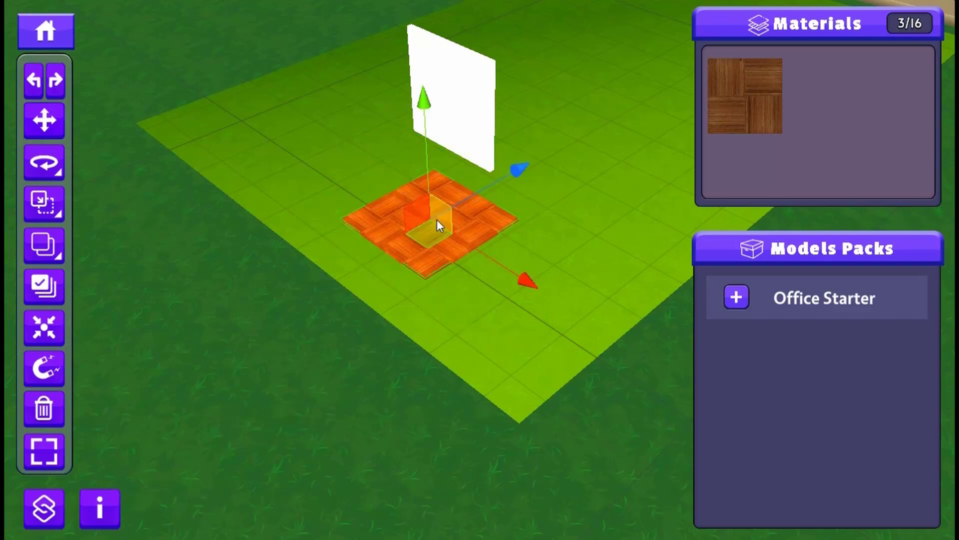
{"action": "key", "text": "e"}
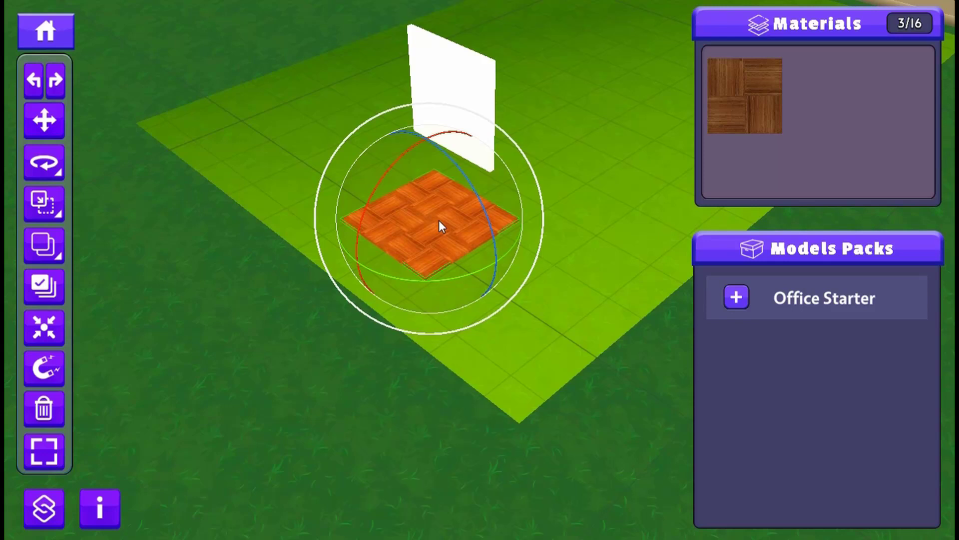
- Switch the parquet floor's handles to Scale and resize the floor slightly, first uniformly and along single ground axes
{"action": "key", "text": "r"}
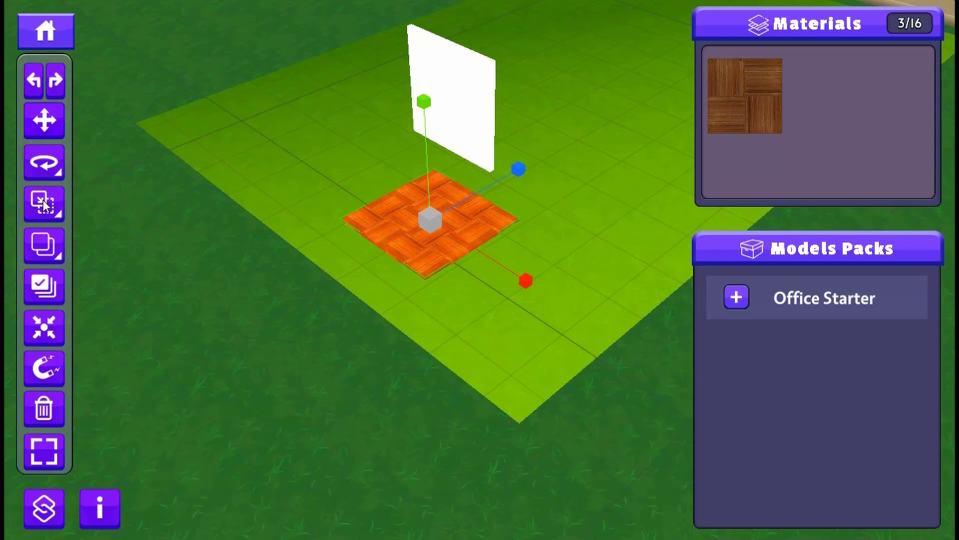
{"action": "key", "text": "e"}
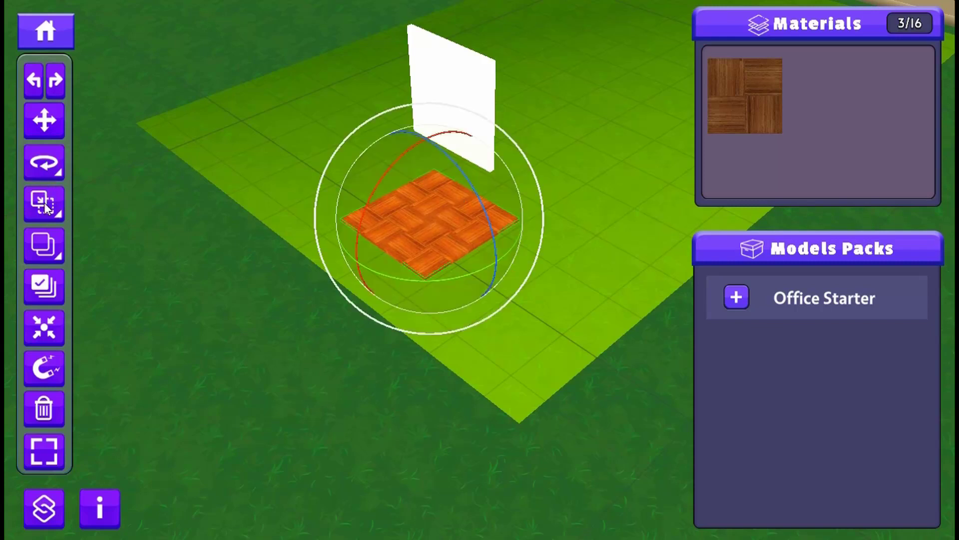
{"action": "left_click", "coordinate": [45, 206]}
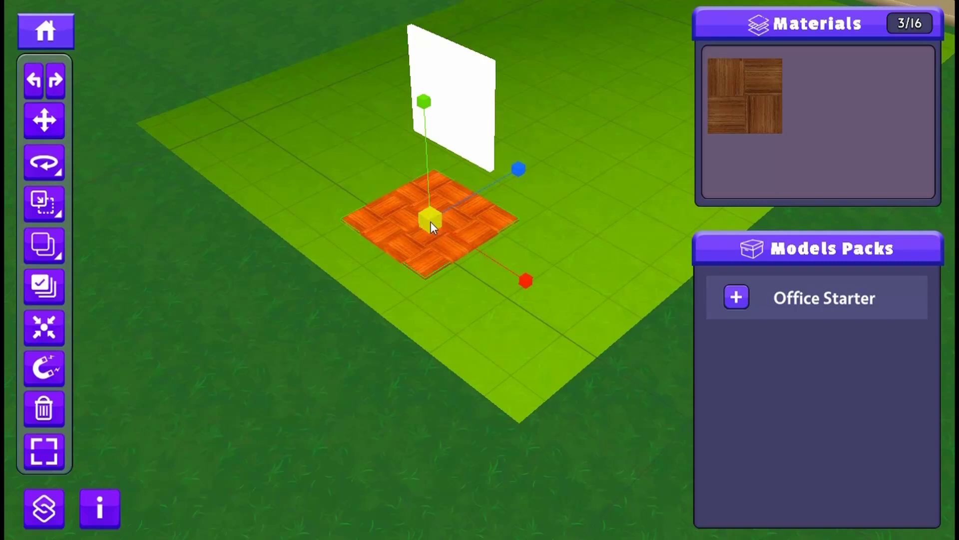
{"action": "left_click_drag", "start_coordinate": [431, 222], "coordinate": [443, 247]}
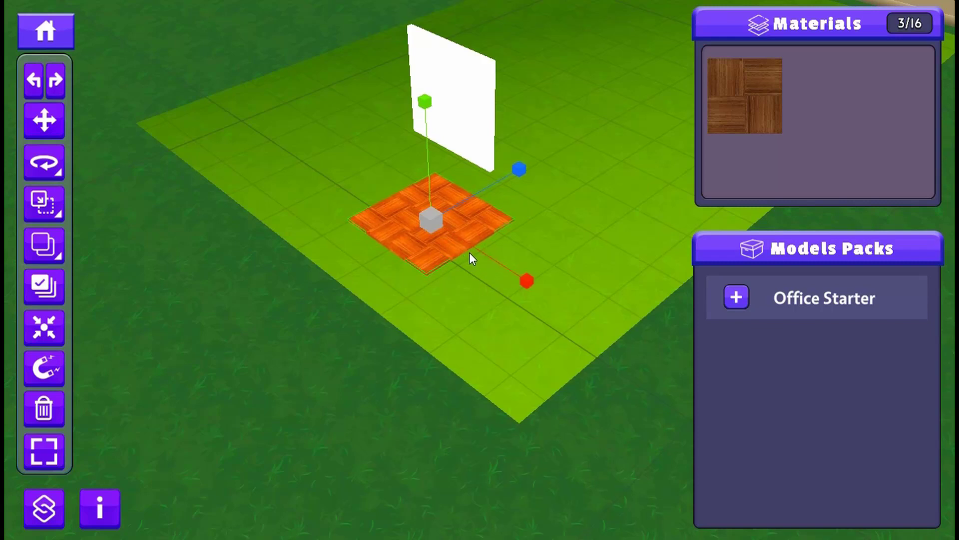
{"action": "left_click_drag", "start_coordinate": [480, 253], "coordinate": [497, 258]}
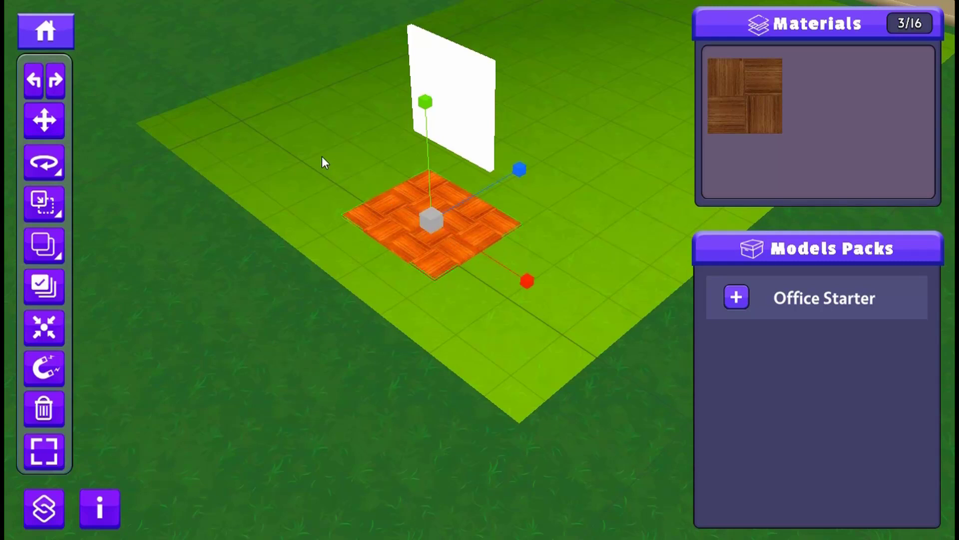
{"action": "mouse_move", "coordinate": [497, 259]}
{"action": "left_mouse_down"}
{"action": "mouse_move", "coordinate": [536, 276]}
{"action": "mouse_move", "coordinate": [477, 250]}
{"action": "mouse_move", "coordinate": [515, 264]}
{"action": "left_mouse_up"}
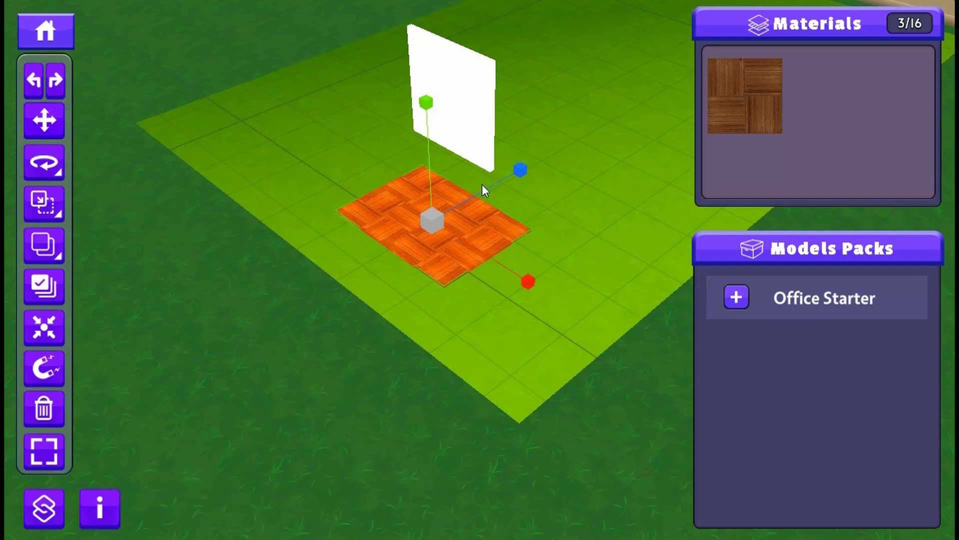
{"action": "left_click_drag", "start_coordinate": [486, 190], "coordinate": [498, 186]}
- Try narrowing the parquet floor to about half its width along the red axis and undo the change
{"action": "scroll", "coordinate": [462, 243], "scroll_direction": "up", "scroll_amount": 3}
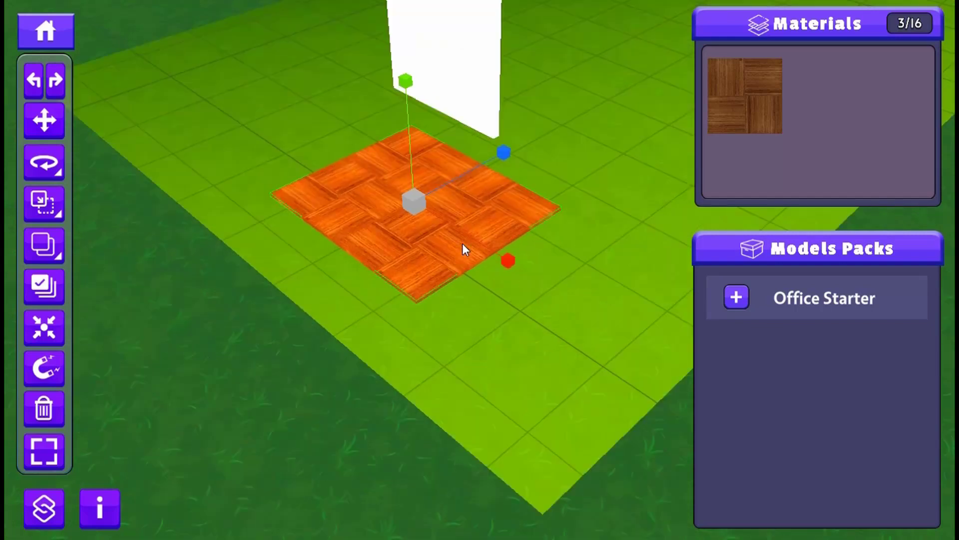
{"action": "scroll", "coordinate": [408, 206], "scroll_direction": "up", "scroll_amount": 5}
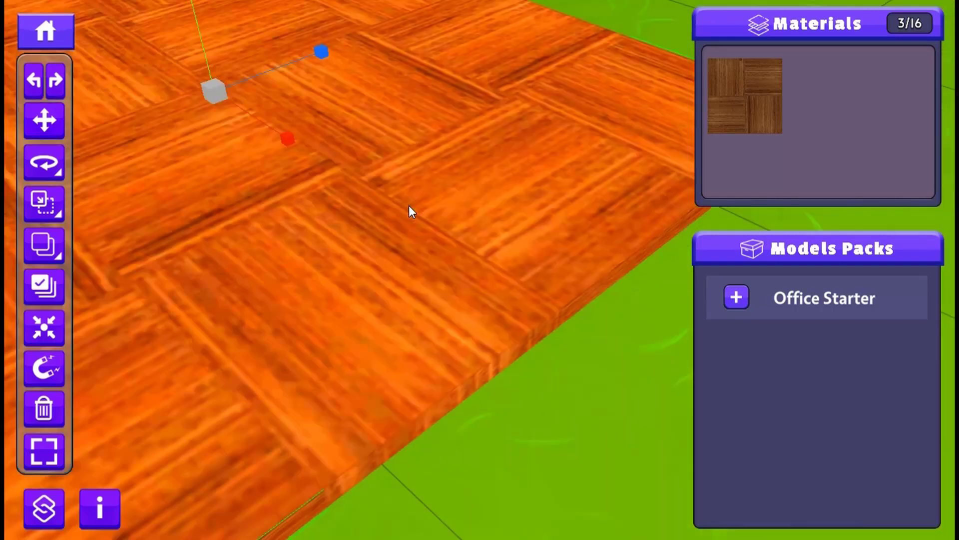
{"action": "scroll", "coordinate": [408, 205], "scroll_direction": "down", "scroll_amount": 4}
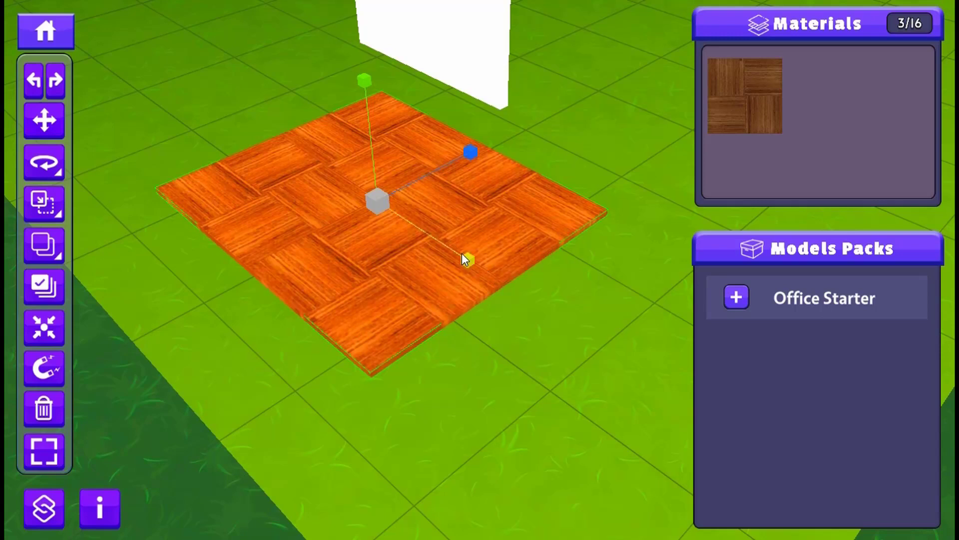
{"action": "left_click_drag", "start_coordinate": [462, 253], "coordinate": [373, 200]}
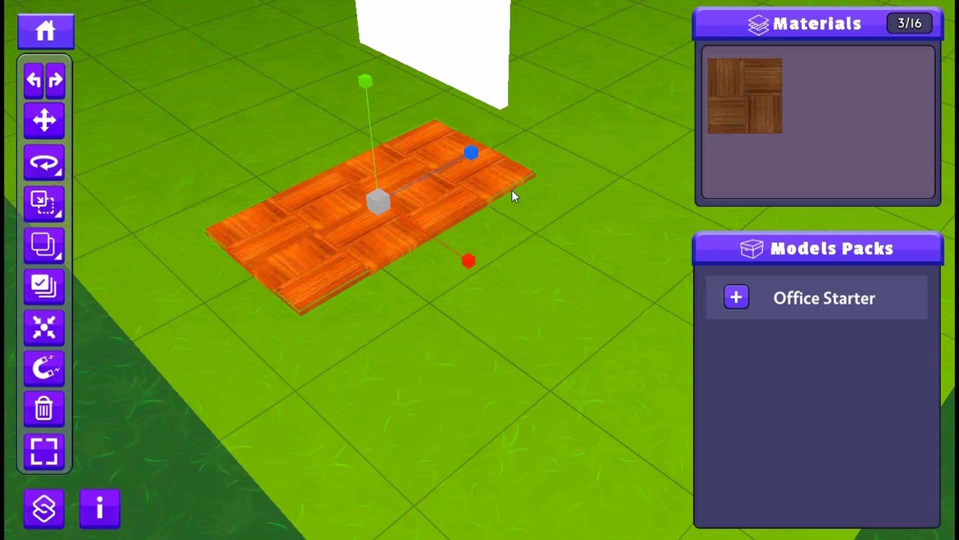
{"action": "key", "text": "ctrl+z"}
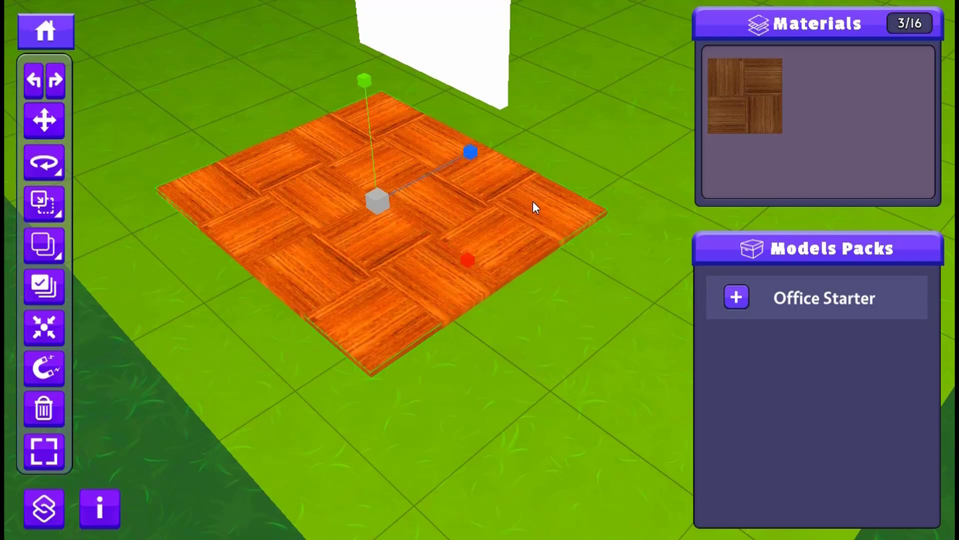
- Try the beige colour material on the parquet floor and restore its wood parquet material
{"action": "left_click", "coordinate": [748, 97]}
{"action": "left_click", "coordinate": [723, 60]}
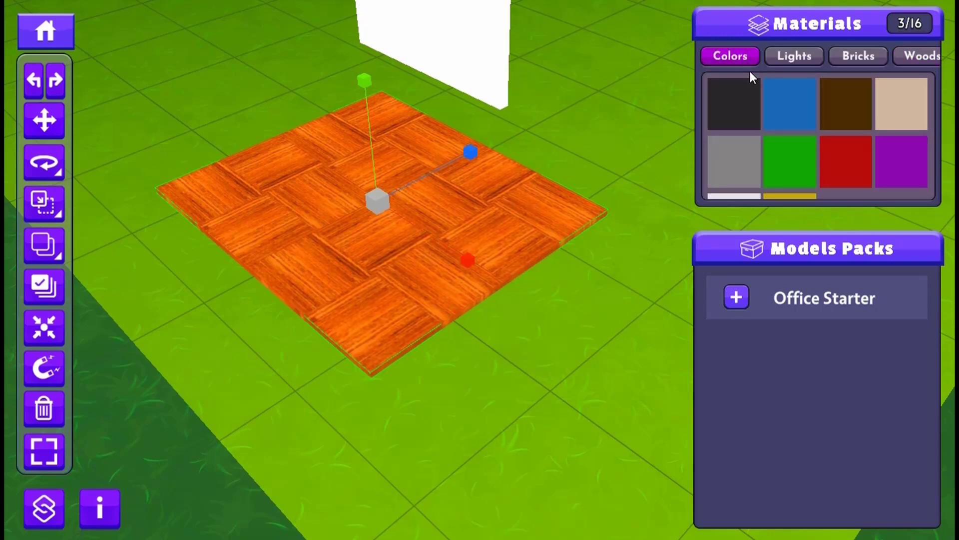
{"action": "left_click", "coordinate": [733, 165]}
{"action": "left_click_drag", "start_coordinate": [457, 260], "coordinate": [402, 255]}
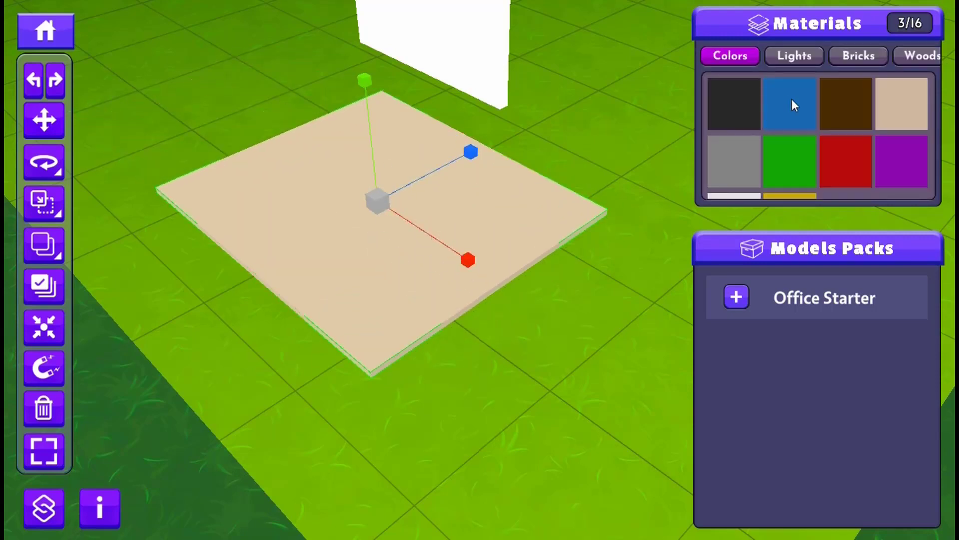
{"action": "left_click", "coordinate": [909, 55]}
{"action": "left_click", "coordinate": [784, 111]}
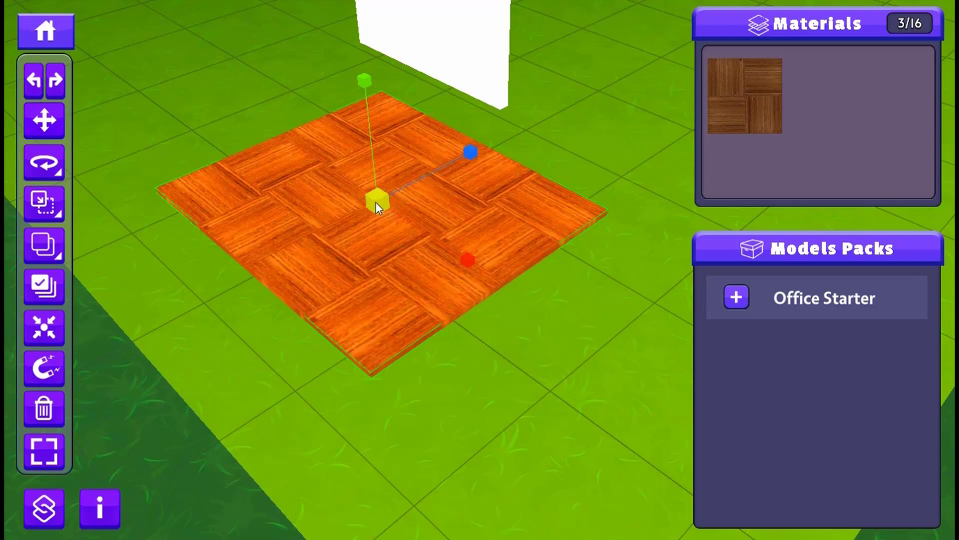
- Try enlarging the parquet floor uniformly from its centre and bring it back to its previous size
{"action": "left_click_drag", "start_coordinate": [377, 202], "coordinate": [431, 49]}
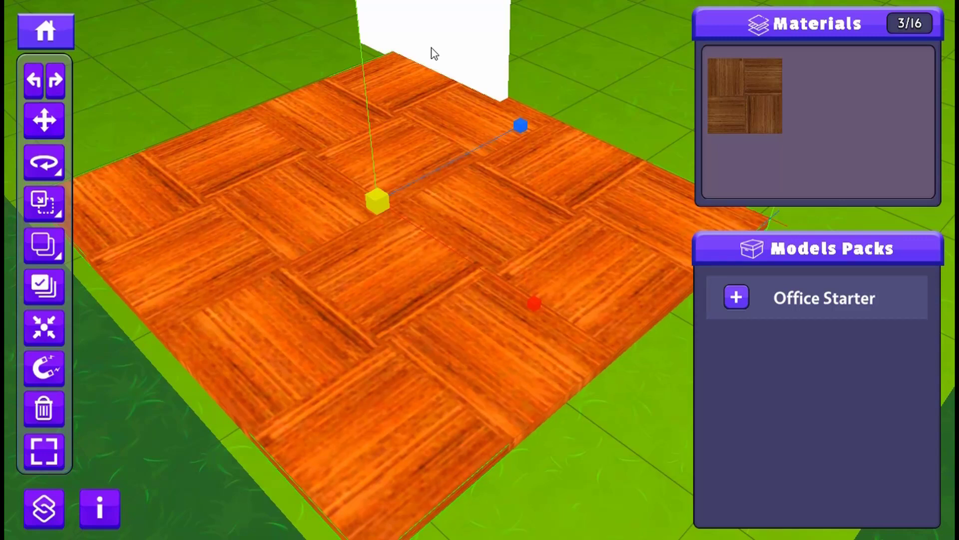
{"action": "left_click_drag", "start_coordinate": [434, 53], "coordinate": [392, 239]}
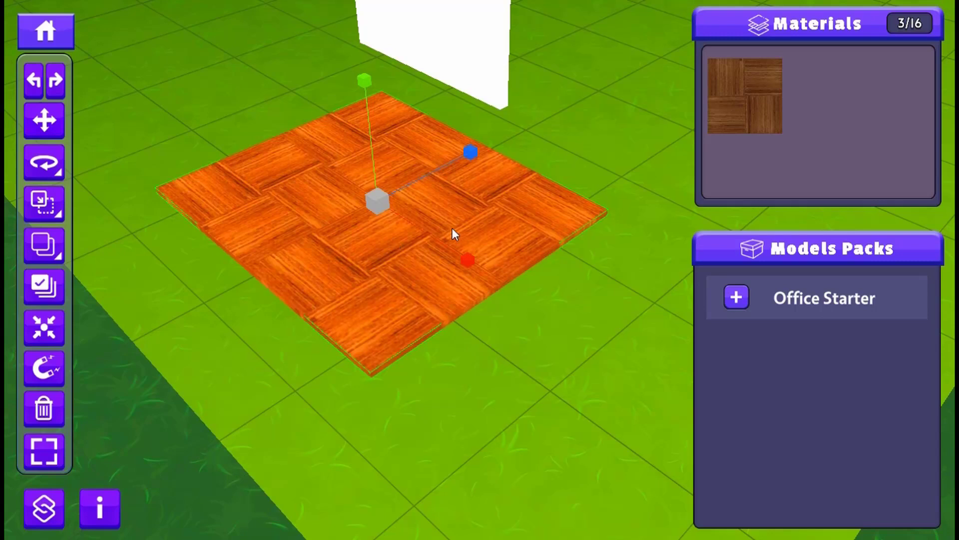
- Switch the parquet floor to box-handle scaling and try stretching it from one edge
{"action": "left_click", "coordinate": [60, 217]}
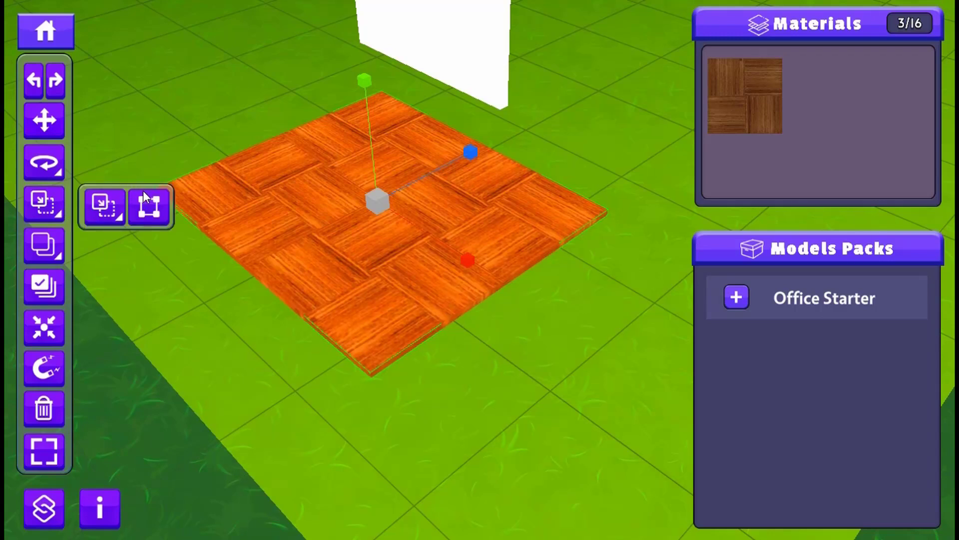
{"action": "left_click", "coordinate": [151, 207]}
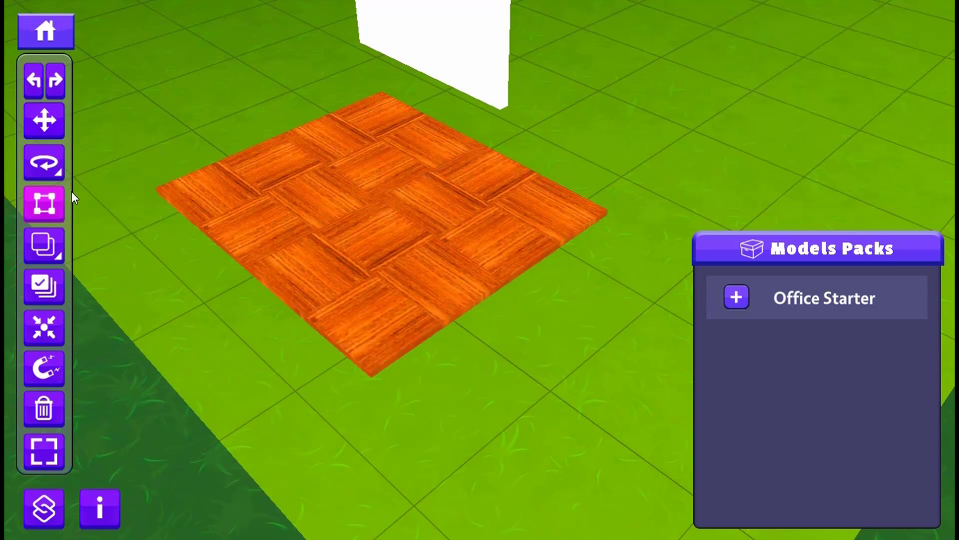
{"action": "left_click", "coordinate": [338, 165]}
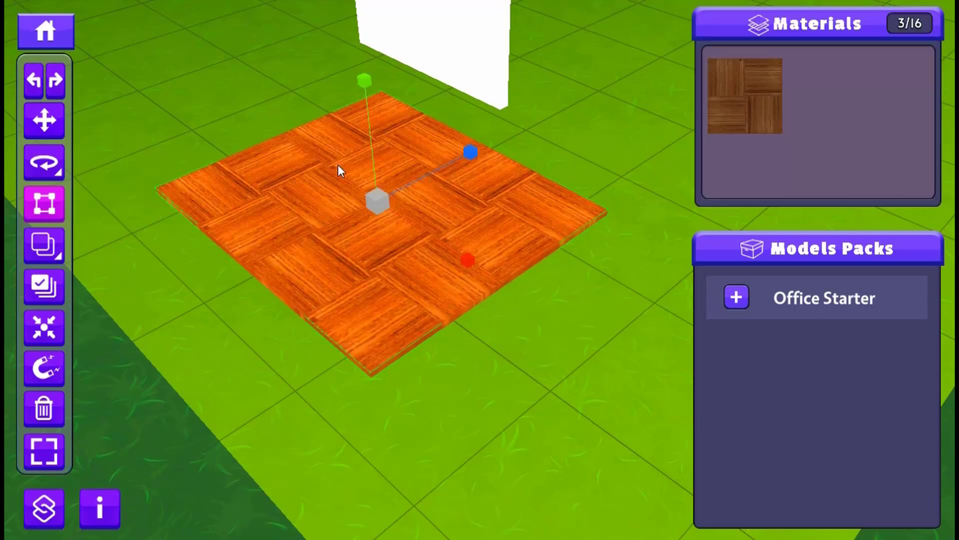
{"action": "left_click", "coordinate": [44, 203]}
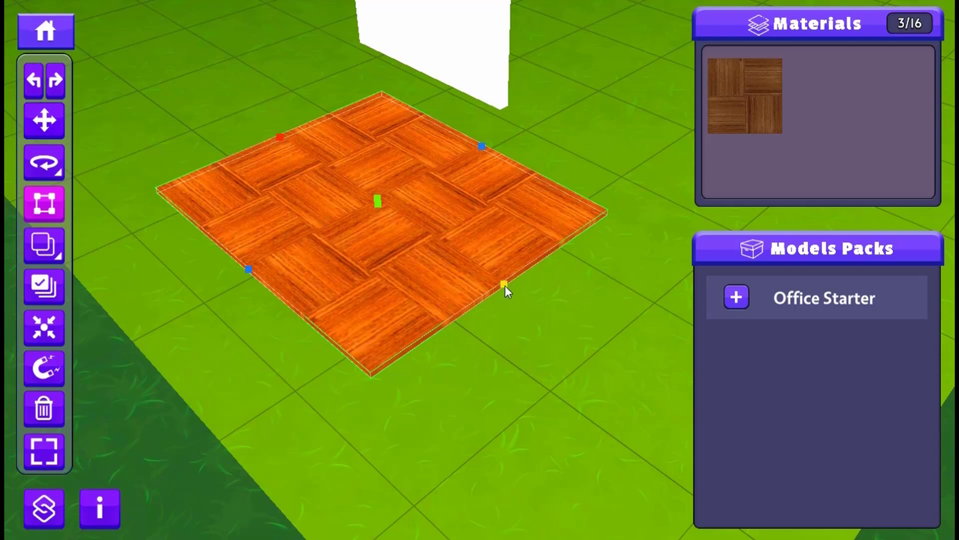
{"action": "mouse_move", "coordinate": [505, 287]}
{"action": "left_mouse_down"}
{"action": "mouse_move", "coordinate": [466, 263]}
{"action": "mouse_move", "coordinate": [515, 291]}
{"action": "left_mouse_up"}
- Return to standard scaling and shrink the parquet floor slightly along the red axis around its centre
{"action": "left_click", "coordinate": [61, 216]}
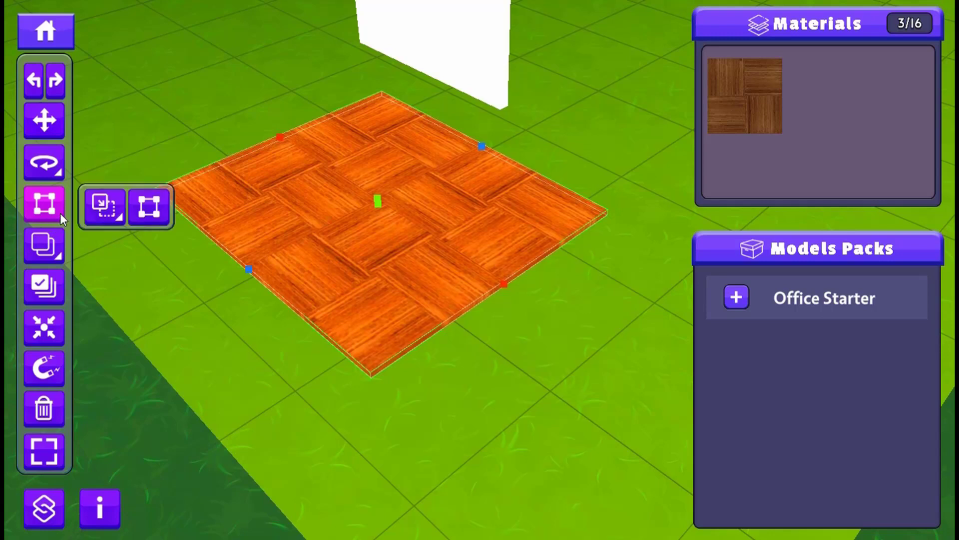
{"action": "left_click", "coordinate": [105, 206]}
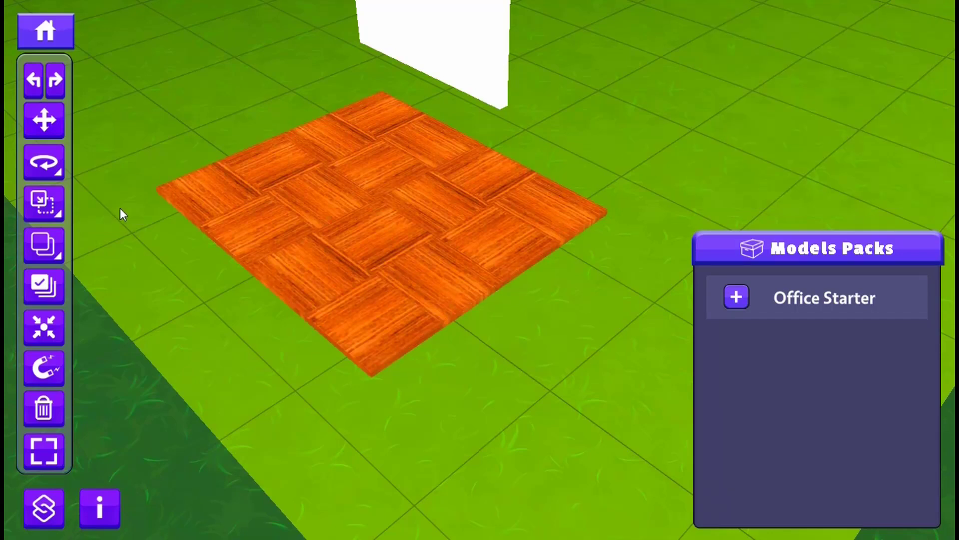
{"action": "left_click", "coordinate": [367, 202]}
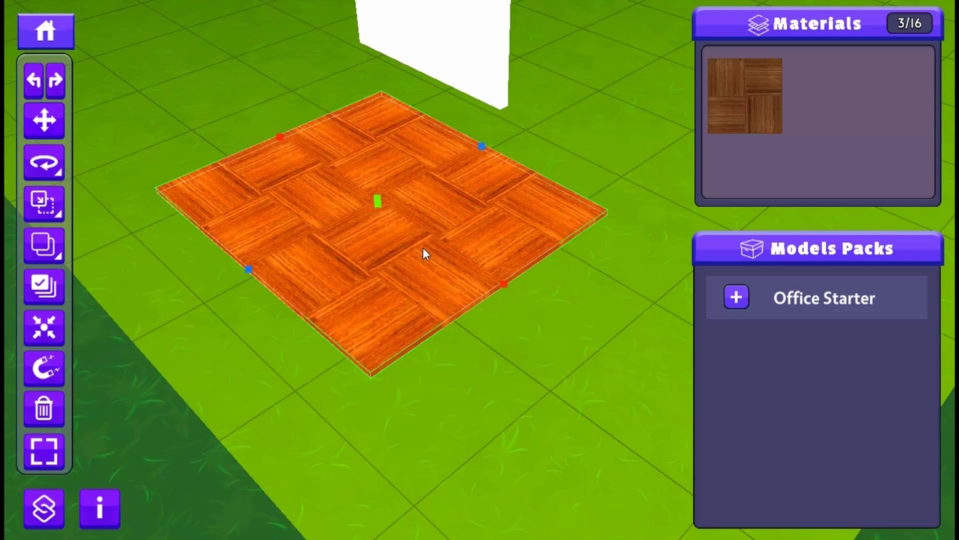
{"action": "left_click", "coordinate": [45, 205]}
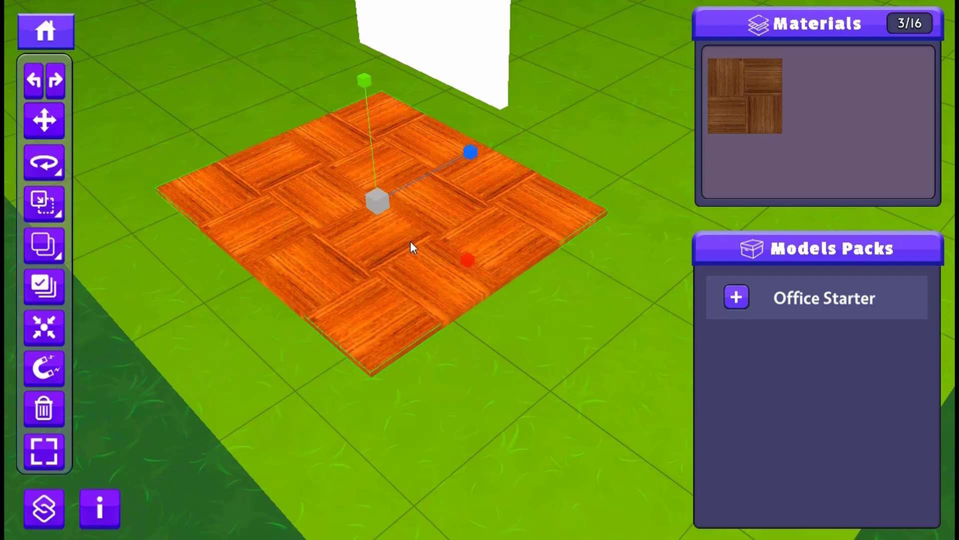
{"action": "left_click_drag", "start_coordinate": [472, 263], "coordinate": [434, 238]}
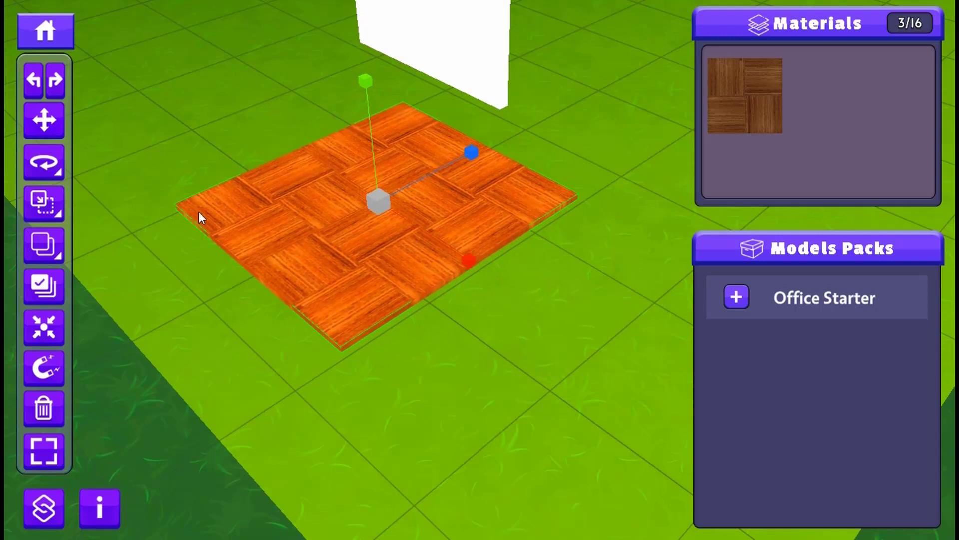
- With box-handle scaling, extend the parquet floor from one red edge handle and shorten it from one blue edge handle
{"action": "left_click", "coordinate": [61, 210]}
{"action": "left_click", "coordinate": [155, 212]}
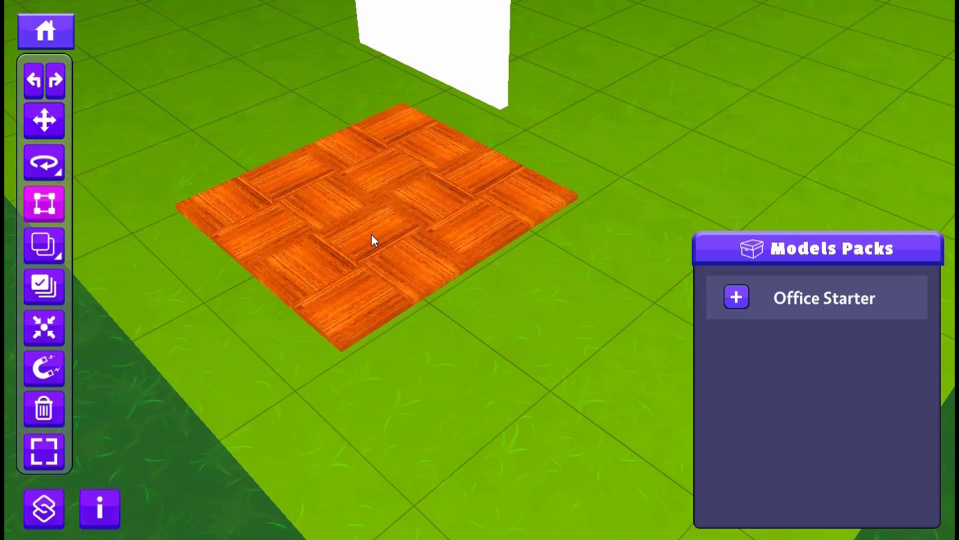
{"action": "left_click", "coordinate": [40, 200]}
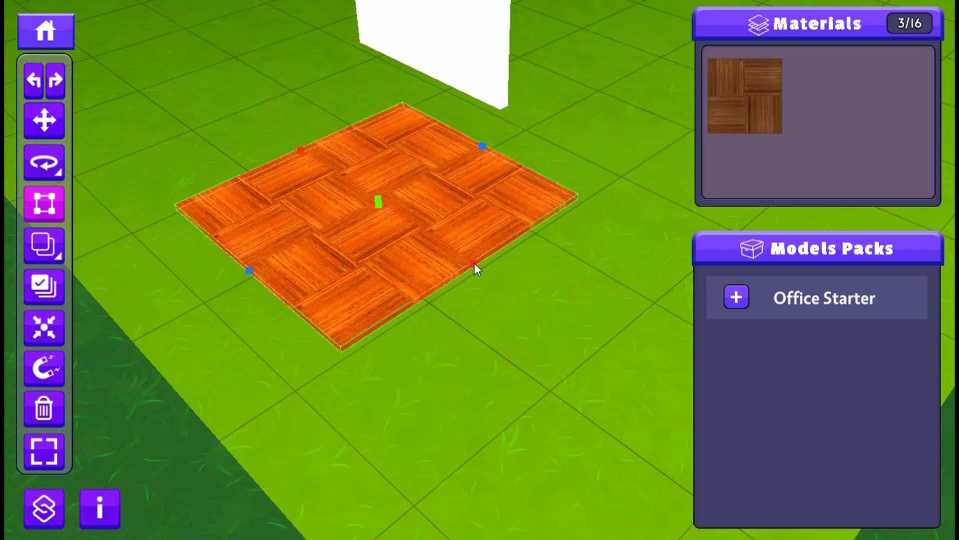
{"action": "left_click_drag", "start_coordinate": [474, 264], "coordinate": [510, 286]}
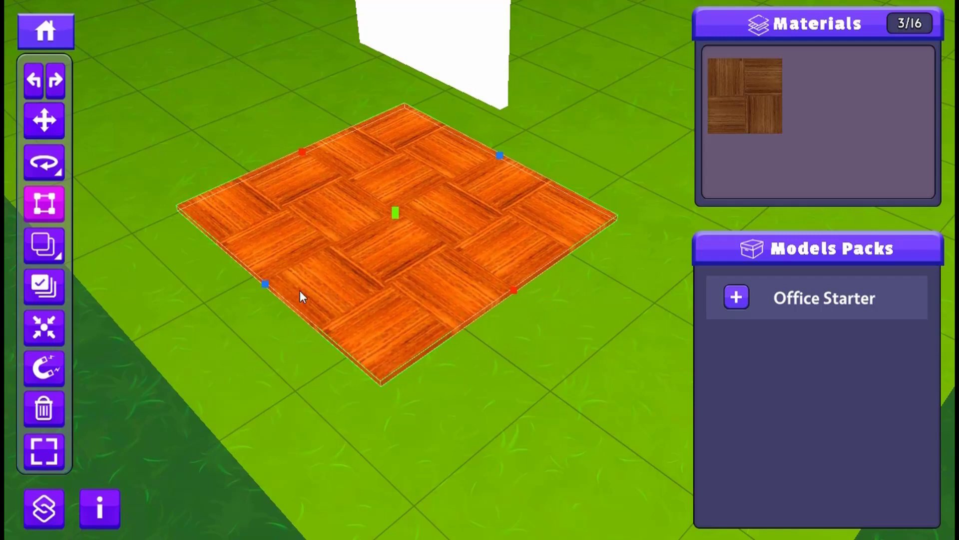
{"action": "left_click_drag", "start_coordinate": [265, 284], "coordinate": [283, 275]}
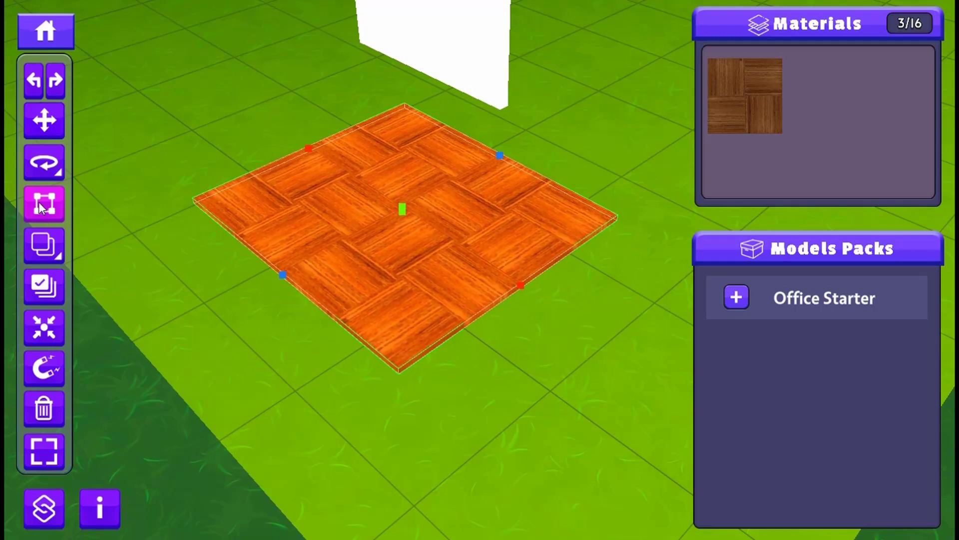
- Restore standard scaling and reselect the parquet floor
{"action": "left_click", "coordinate": [62, 218]}
{"action": "left_click", "coordinate": [111, 207]}
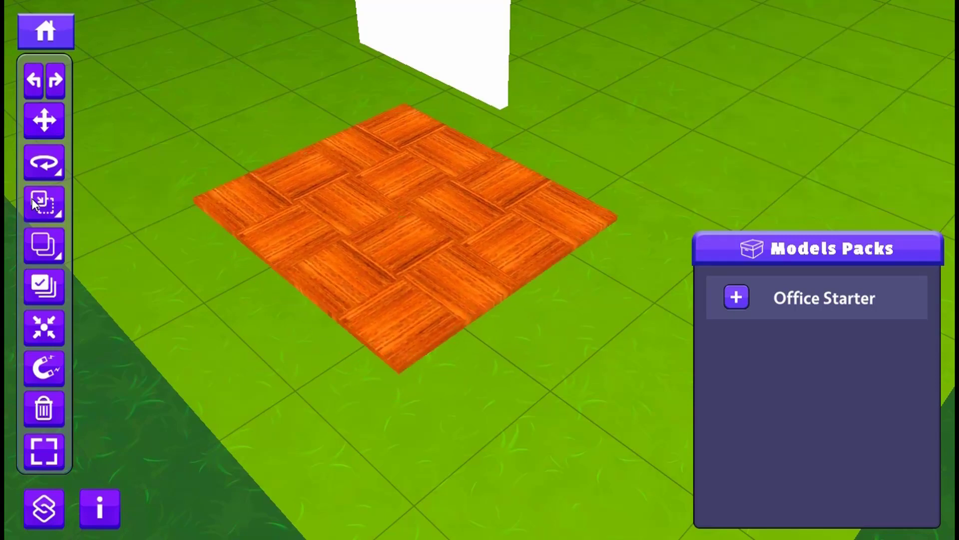
{"action": "left_click", "coordinate": [378, 261]}
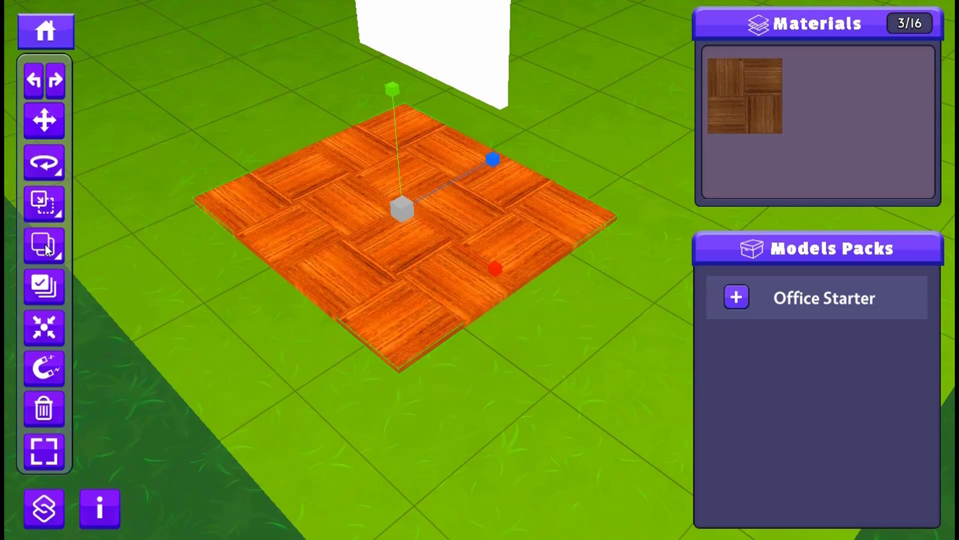
- Duplicate the parquet floor and move the copy along the red axis until it lies beside the original
{"action": "scroll", "coordinate": [371, 248], "scroll_direction": "down", "scroll_amount": 3}
{"action": "scroll", "coordinate": [425, 251], "scroll_direction": "up", "scroll_amount": 3}
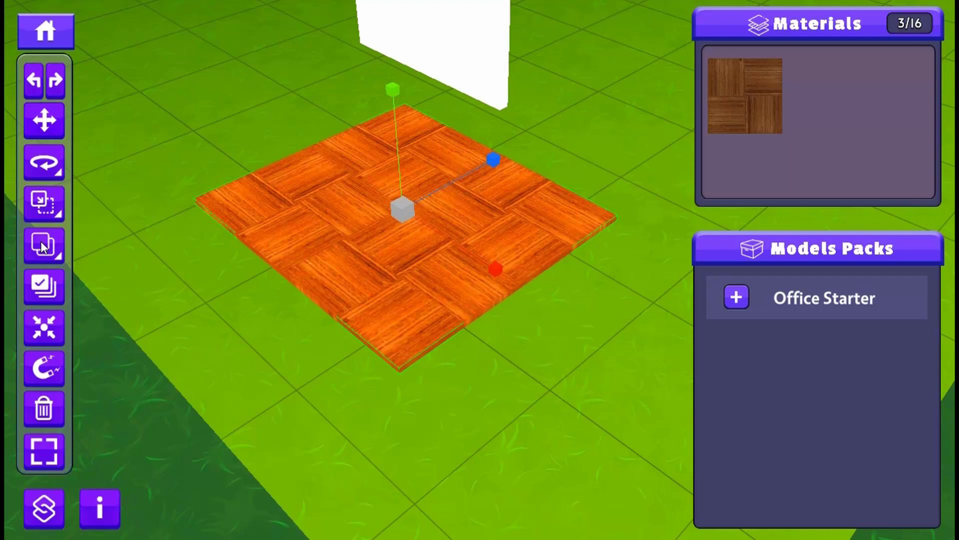
{"action": "key", "text": "w"}
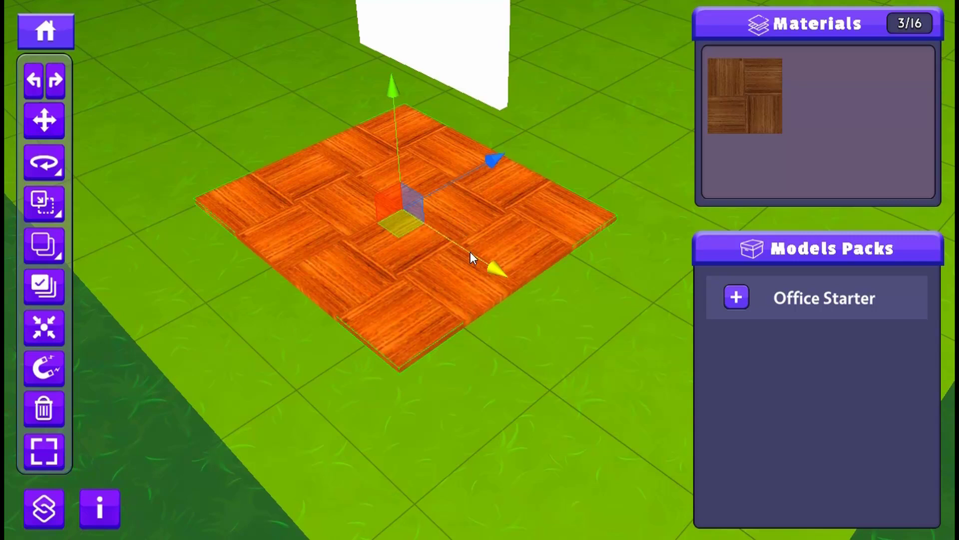
{"action": "left_click_drag", "start_coordinate": [472, 256], "coordinate": [262, 136]}
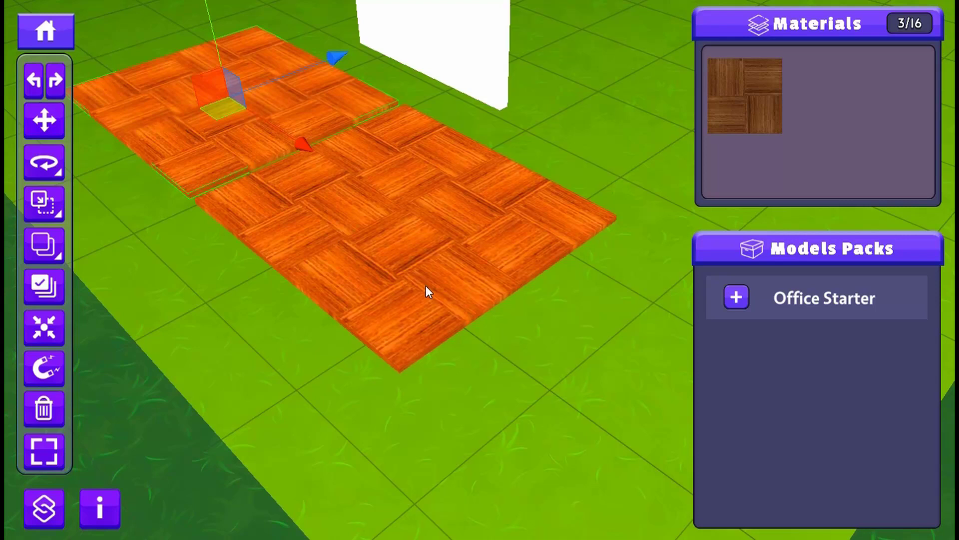
{"action": "scroll", "coordinate": [249, 217], "scroll_direction": "down", "scroll_amount": 4}
{"action": "right_click_drag", "start_coordinate": [357, 245], "coordinate": [394, 256]}
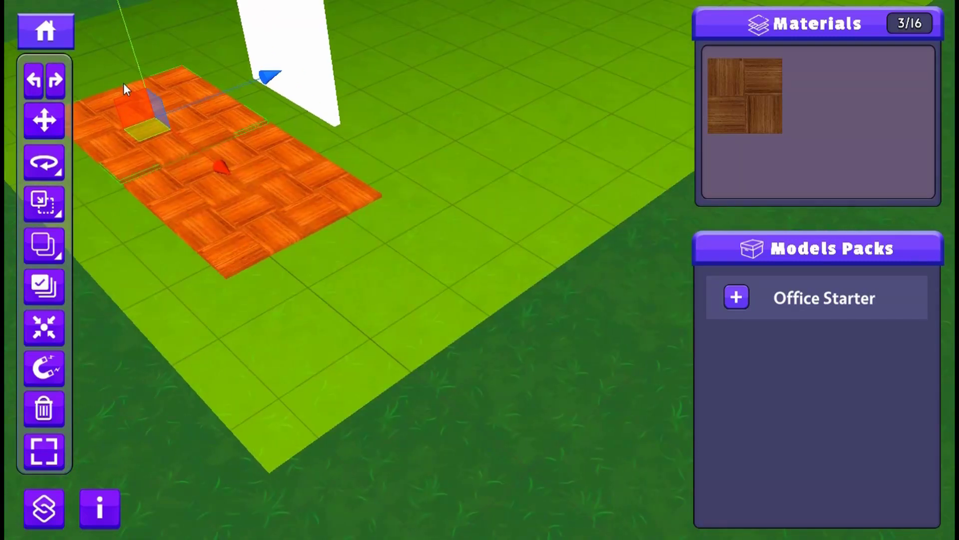
- Select the original parquet floor and its copy individually, select both together, and clear the selection
{"action": "left_click", "coordinate": [218, 223]}
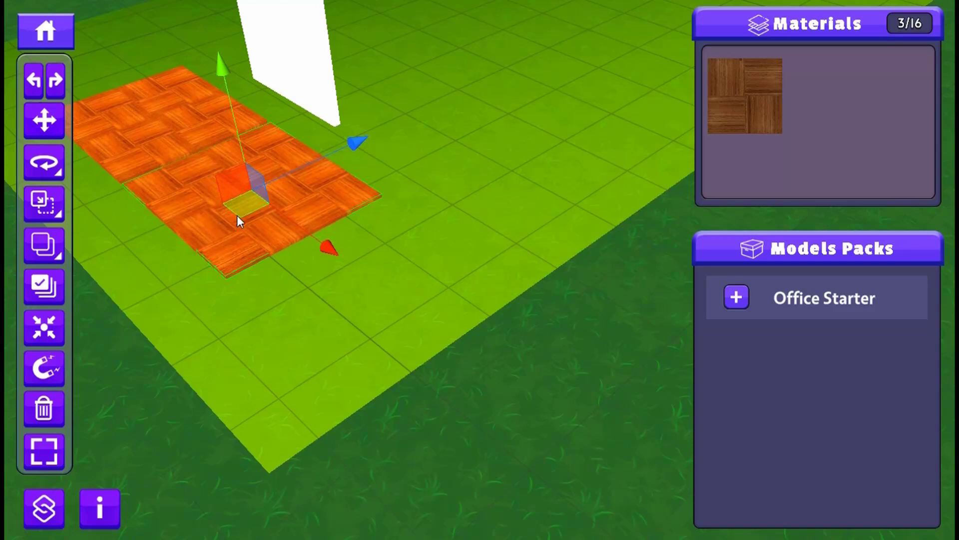
{"action": "left_click", "coordinate": [130, 117], "text": "ctrl"}
{"action": "left_click", "coordinate": [182, 200], "text": "ctrl"}
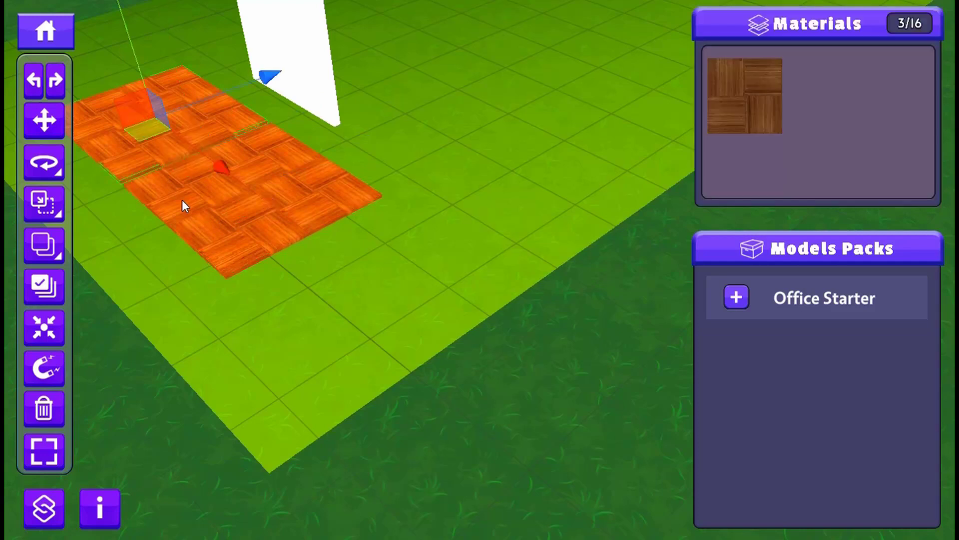
{"action": "left_click", "coordinate": [226, 223], "text": "ctrl"}
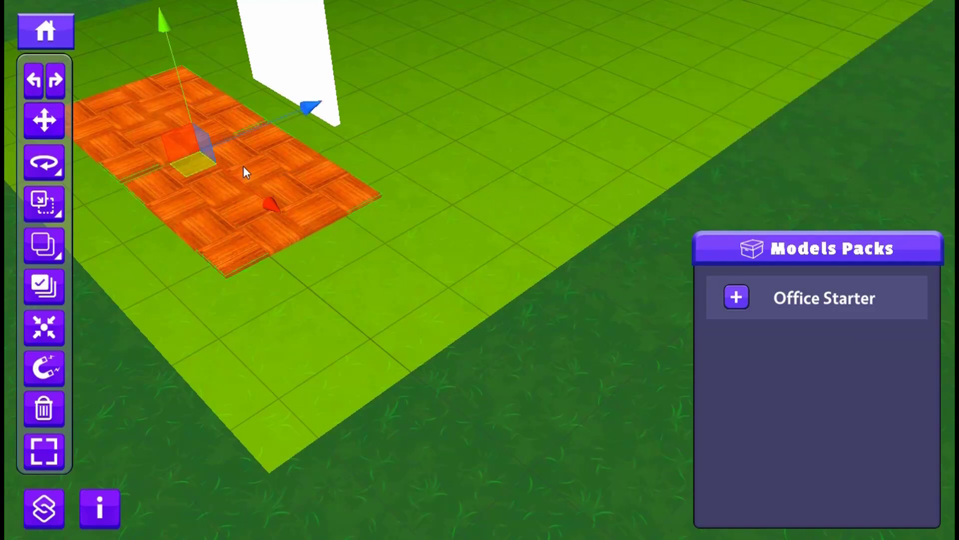
{"action": "left_click", "coordinate": [329, 270]}
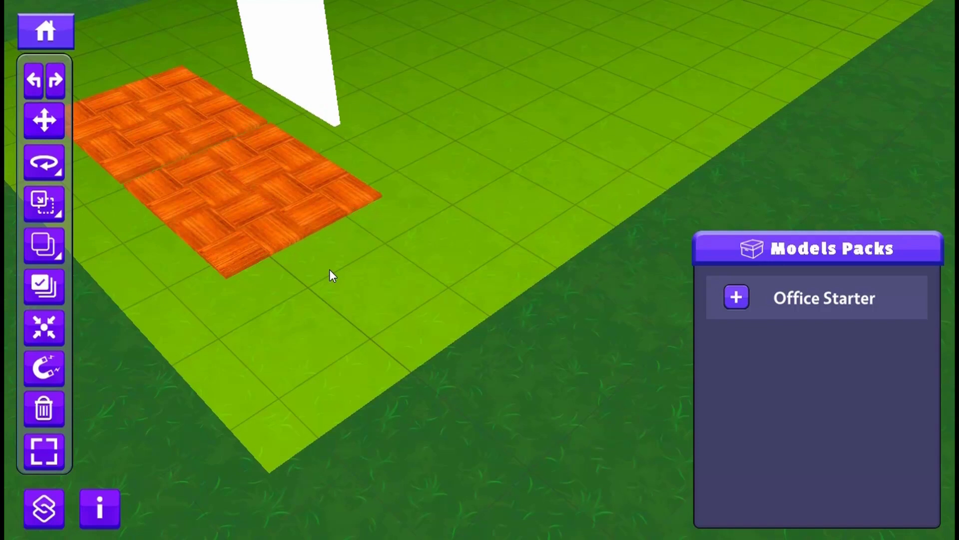
- With multi-selection mode on, add and remove the two parquet floors and the white wall from the selection, leaving it empty
{"action": "left_click", "coordinate": [45, 286]}
{"action": "left_click", "coordinate": [248, 201]}
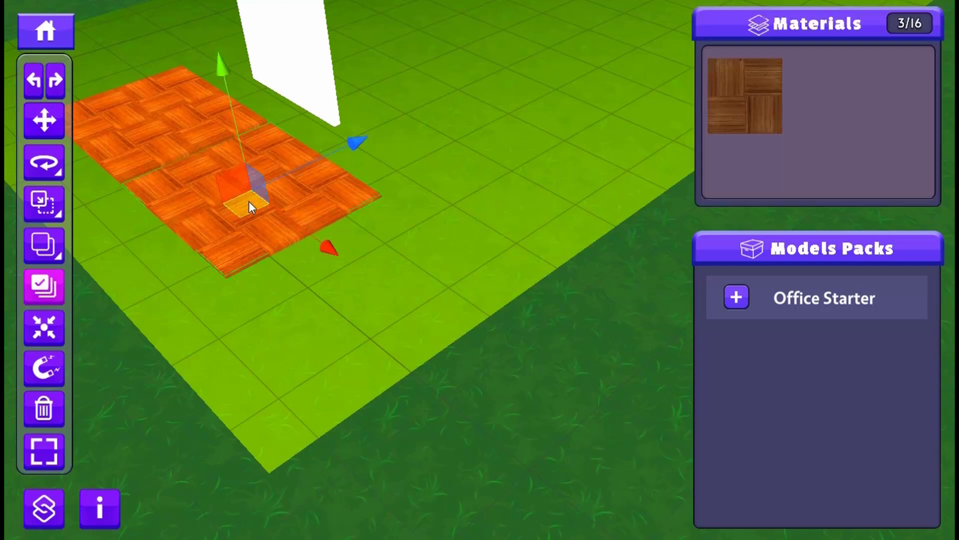
{"action": "left_click", "coordinate": [146, 111]}
{"action": "left_click", "coordinate": [177, 227]}
{"action": "left_click", "coordinate": [125, 138]}
{"action": "left_click", "coordinate": [192, 197]}
{"action": "left_click", "coordinate": [131, 139]}
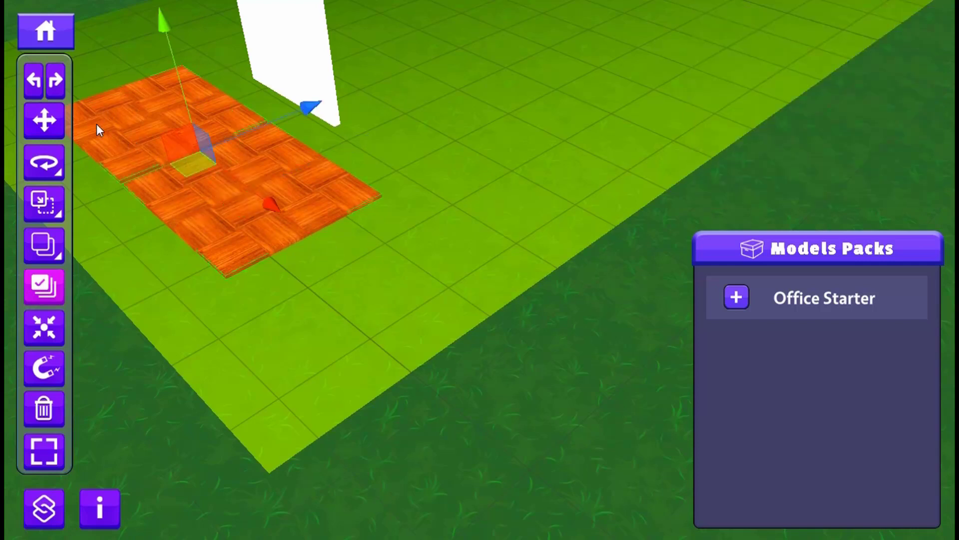
{"action": "left_click", "coordinate": [121, 116]}
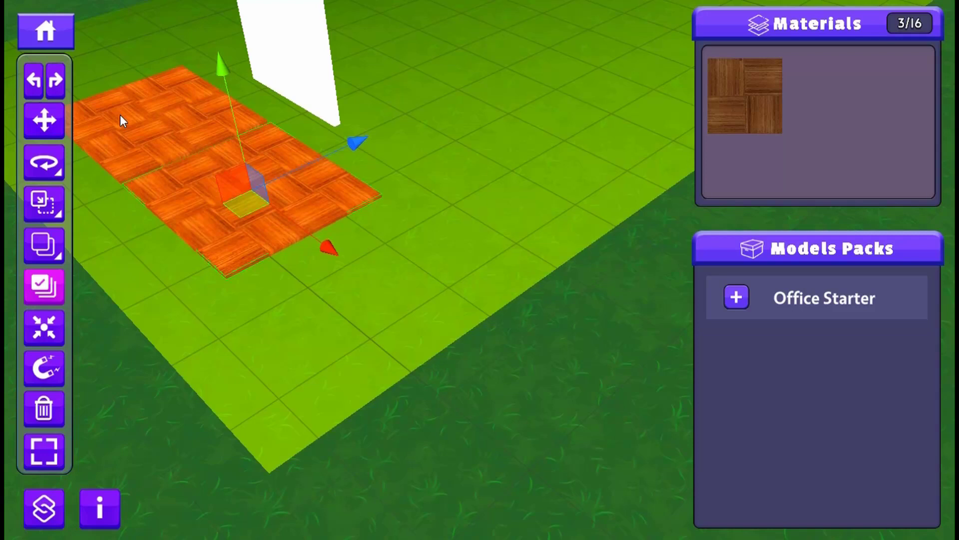
{"action": "left_click", "coordinate": [121, 116]}
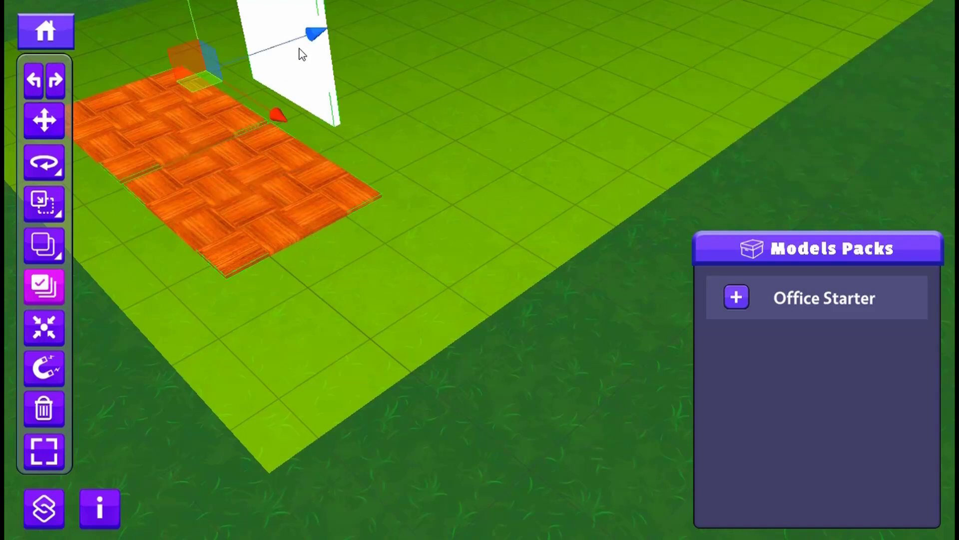
{"action": "left_click", "coordinate": [169, 140]}
{"action": "left_click", "coordinate": [183, 193]}
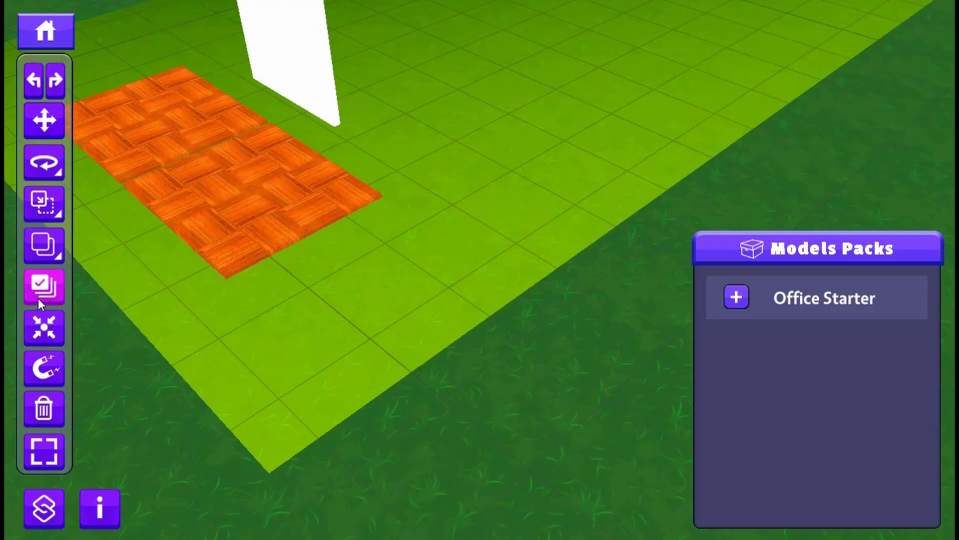
- With multi-selection mode off, select both parquet floors and the wall together, and remove the original floor and the wall from the selection
{"action": "left_click", "coordinate": [227, 186]}
{"action": "left_click", "coordinate": [119, 106]}
{"action": "left_click", "coordinate": [294, 53]}
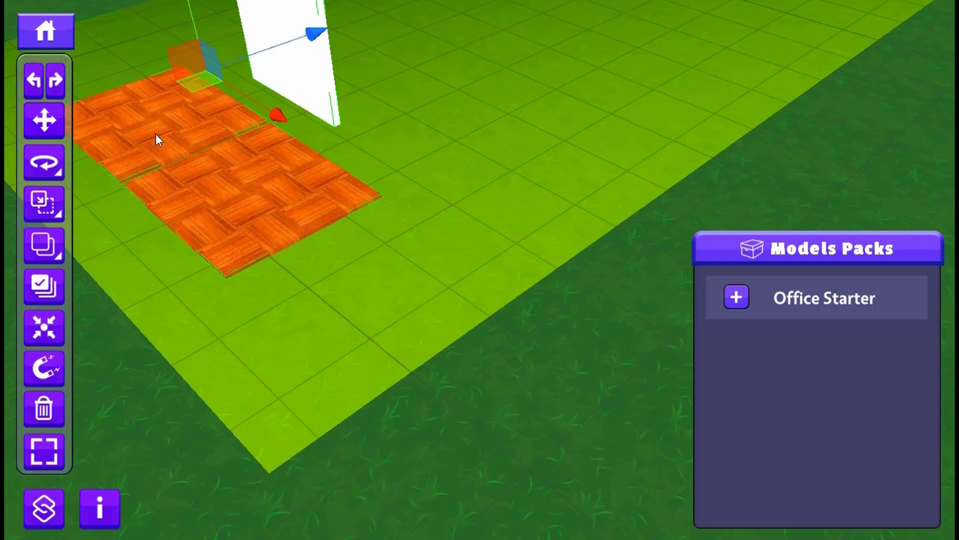
{"action": "left_click", "coordinate": [123, 124], "text": "ctrl"}
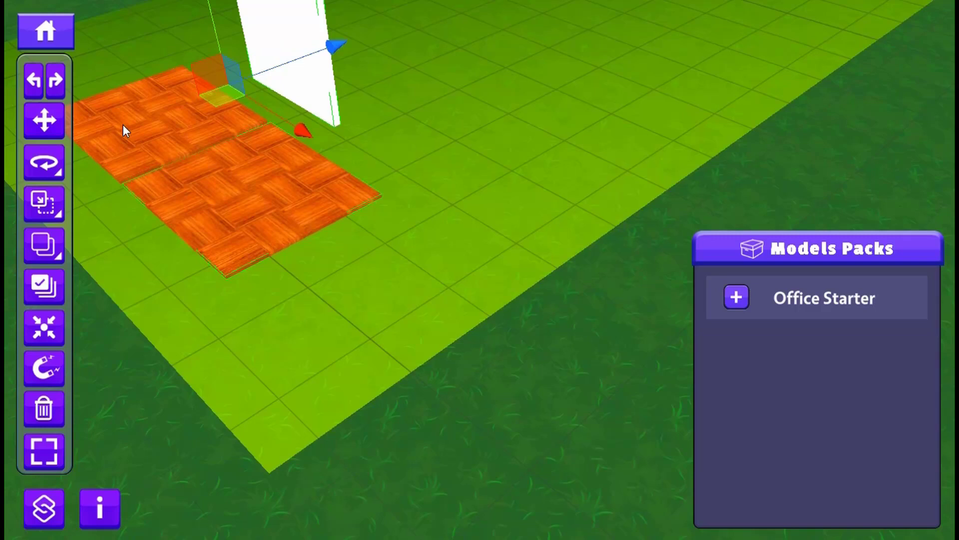
{"action": "left_click", "coordinate": [333, 78], "text": "ctrl"}
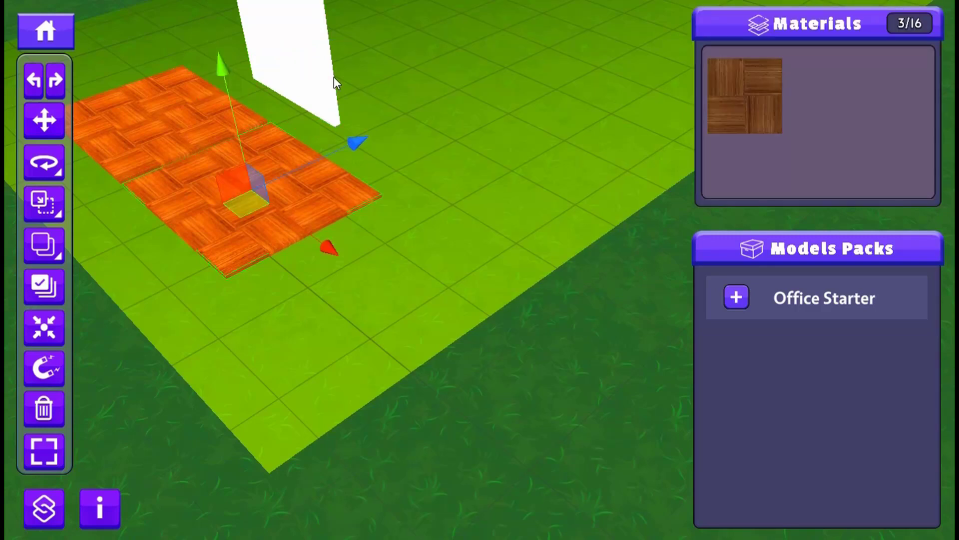
- Select both parquet floors, duplicate them and move the copies along the blue axis until they lie beside the originals
{"action": "left_click", "coordinate": [116, 126]}
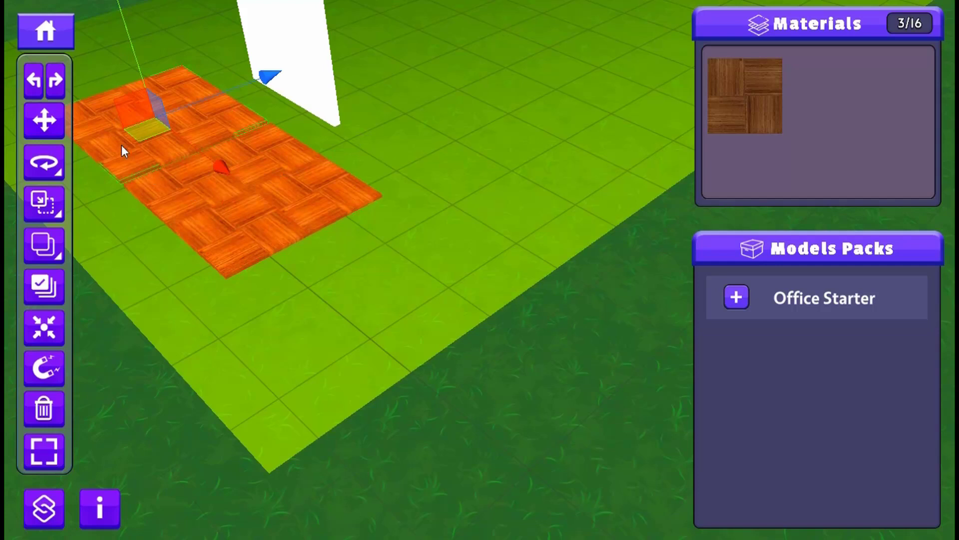
{"action": "left_click", "coordinate": [162, 201], "text": "ctrl"}
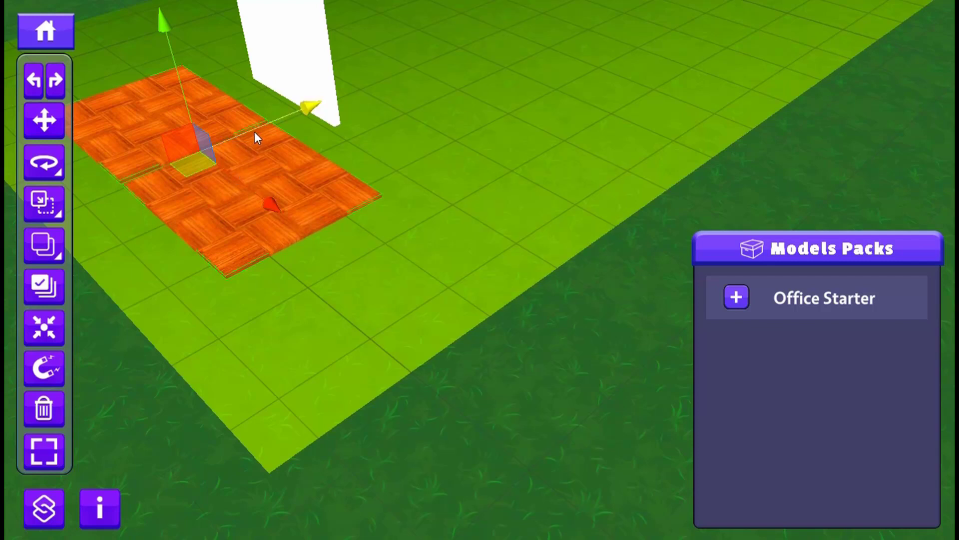
{"action": "left_click_drag", "start_coordinate": [254, 133], "coordinate": [384, 87]}
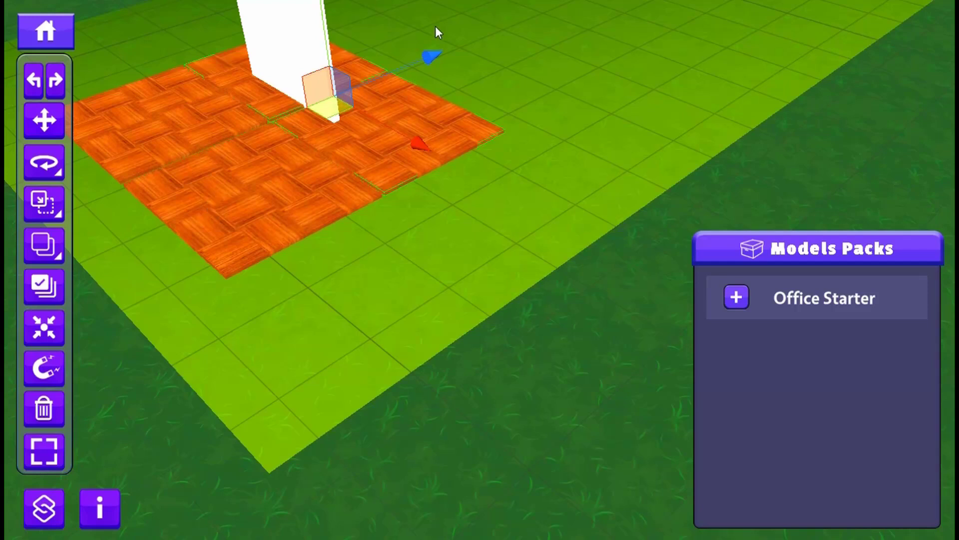
- Delete the white wall and the three copied parquet floors, keeping and selecting only the original floor
{"action": "middle_click_drag", "start_coordinate": [436, 27], "coordinate": [263, 204]}
{"action": "left_click", "coordinate": [278, 140]}
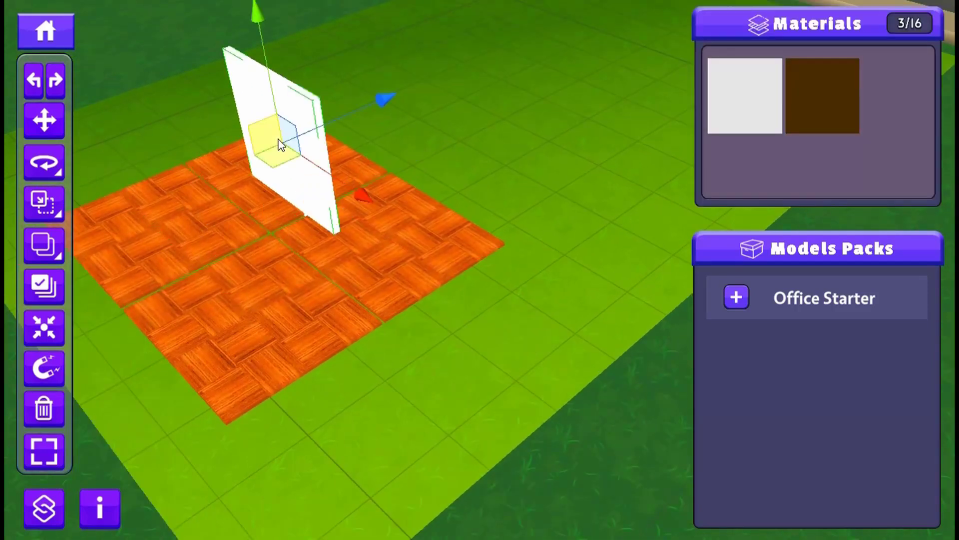
{"action": "left_click", "coordinate": [363, 244]}
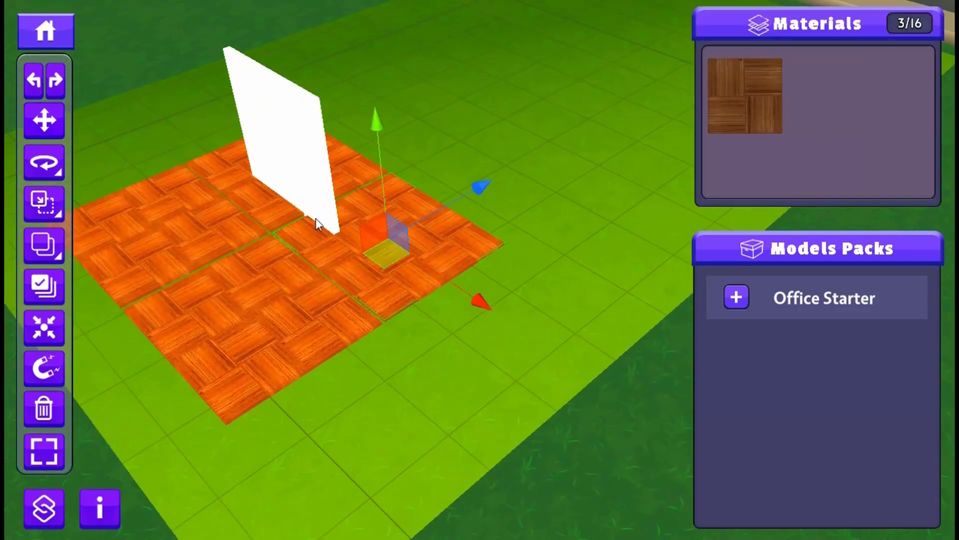
{"action": "key", "text": "Delete"}
{"action": "left_click", "coordinate": [268, 156]}
{"action": "key", "text": "Delete"}
{"action": "left_click", "coordinate": [265, 218]}
{"action": "key", "text": "Delete"}
{"action": "left_click", "coordinate": [249, 280]}
{"action": "key", "text": "Delete"}
{"action": "left_click", "coordinate": [182, 258]}
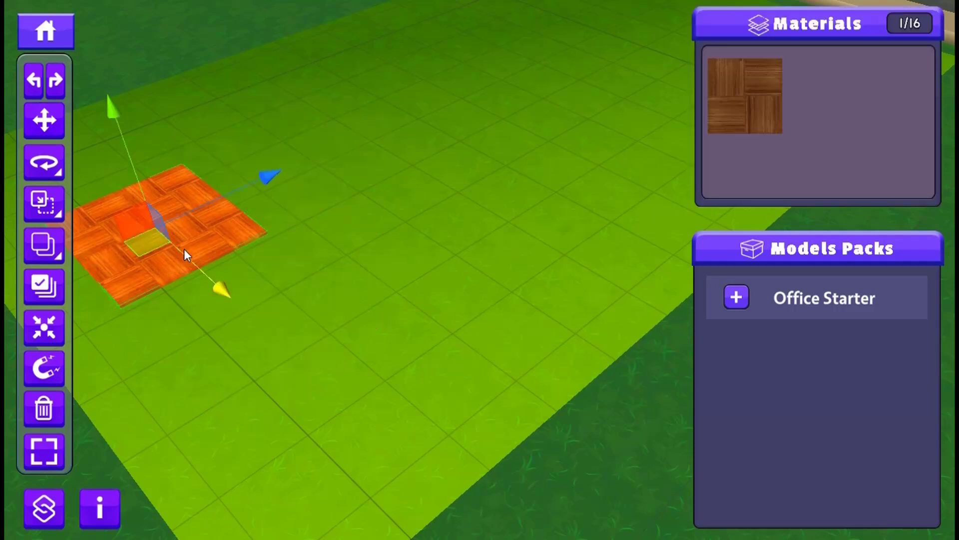
- Move the remaining parquet floor into the nearest corner of the land on the side away from the road
{"action": "middle_click_drag", "start_coordinate": [184, 249], "coordinate": [201, 246]}
{"action": "scroll", "coordinate": [238, 255], "scroll_direction": "down", "scroll_amount": 4}
{"action": "scroll", "coordinate": [352, 250], "scroll_direction": "up", "scroll_amount": 1}
{"action": "scroll", "coordinate": [354, 249], "scroll_direction": "up", "scroll_amount": 2}
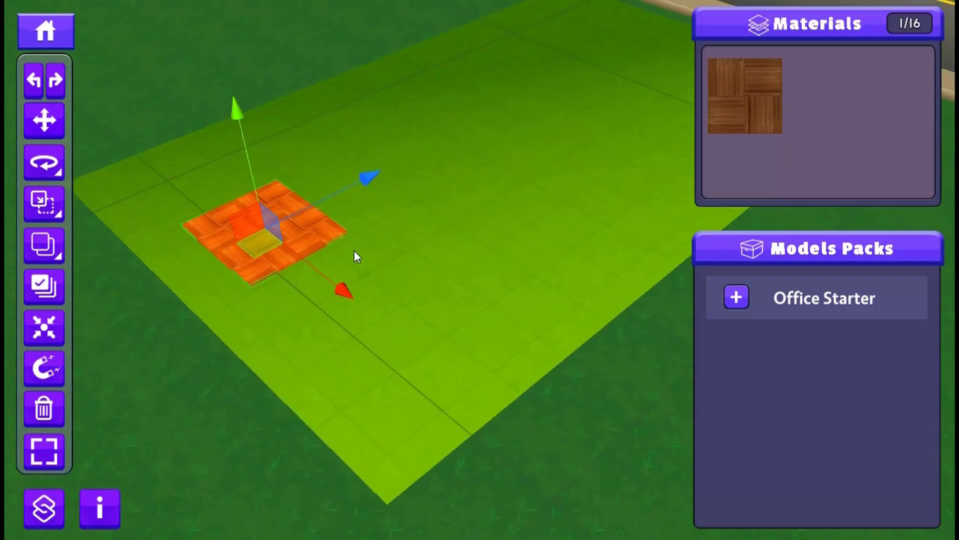
{"action": "middle_click_drag", "start_coordinate": [354, 250], "coordinate": [322, 273]}
{"action": "scroll", "coordinate": [321, 273], "scroll_direction": "down", "scroll_amount": 2}
{"action": "left_click_drag", "start_coordinate": [237, 317], "coordinate": [158, 274]}
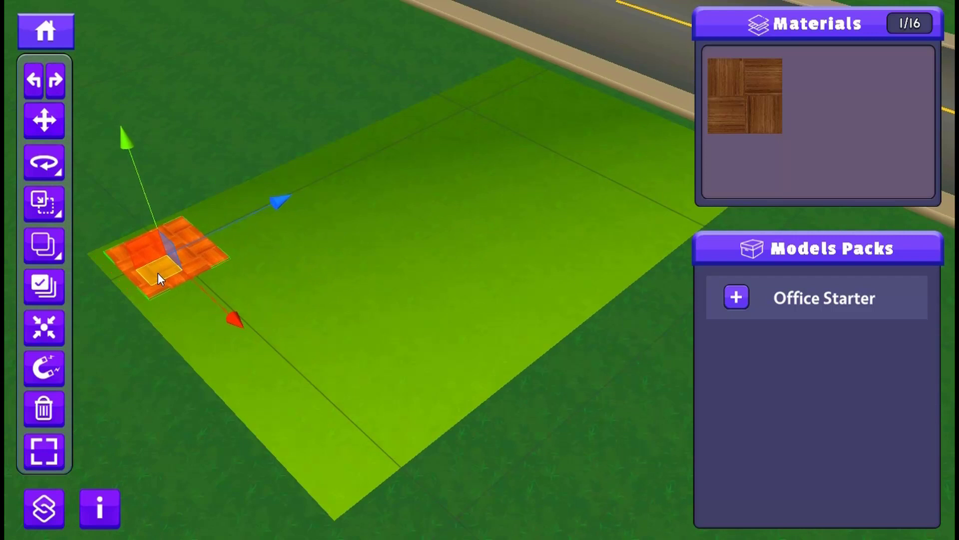
- Switch to continuous duplication and extend the parquet floor along the blue axis into a row covering the land's long edge
{"action": "left_click", "coordinate": [60, 257]}
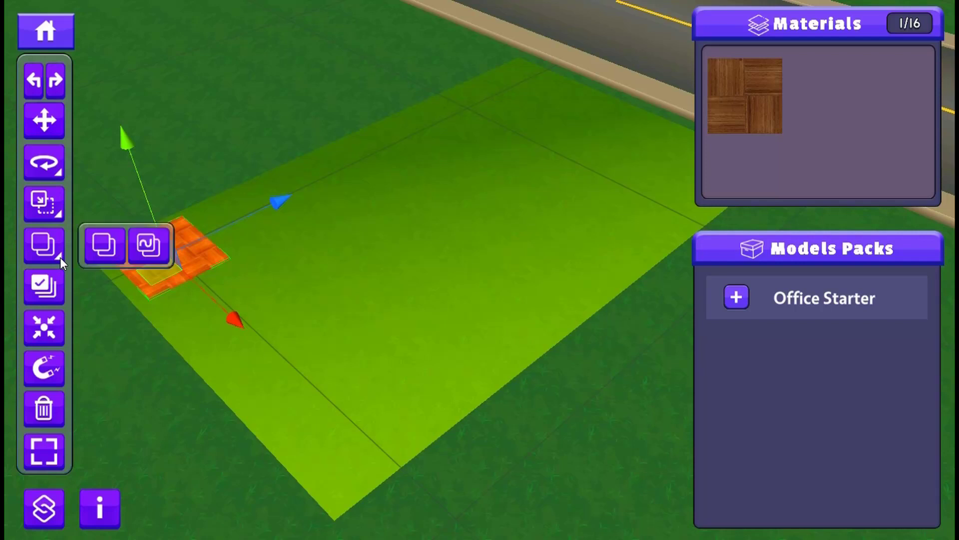
{"action": "left_click", "coordinate": [149, 245]}
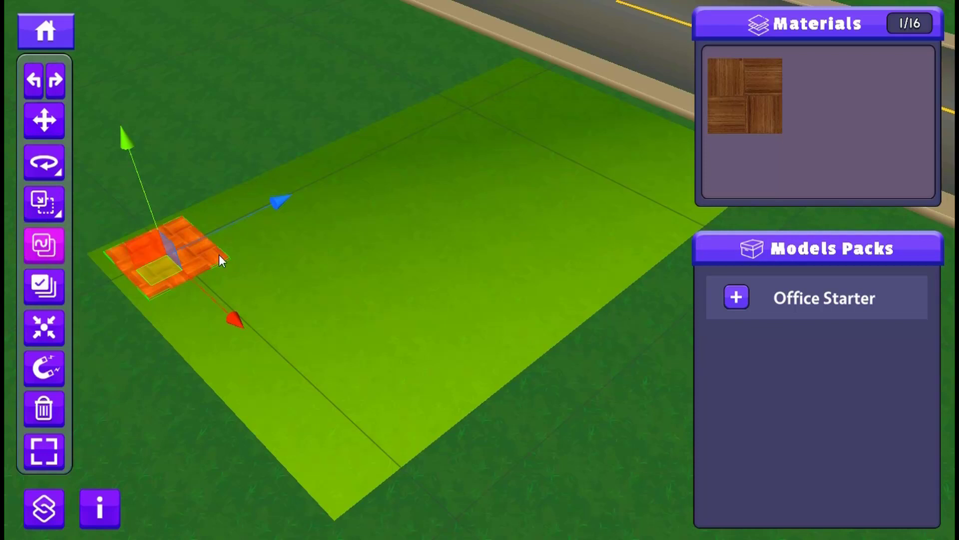
{"action": "left_click", "coordinate": [43, 246]}
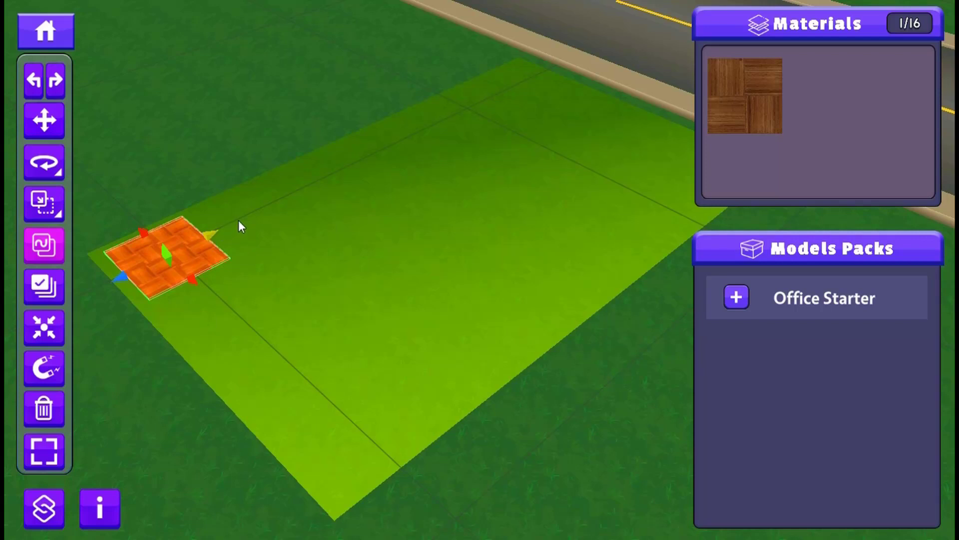
{"action": "left_click_drag", "start_coordinate": [240, 223], "coordinate": [542, 83]}
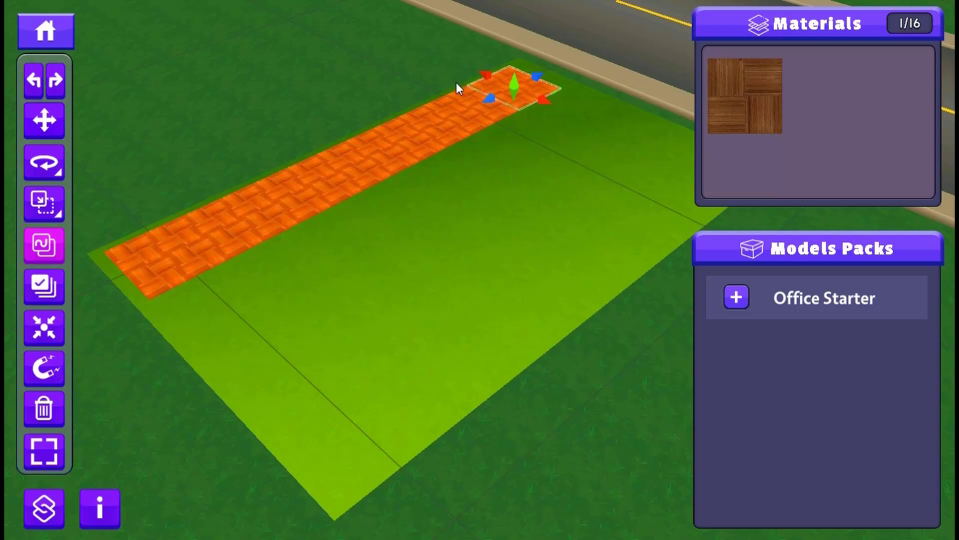
- Select the whole parquet row and repeat it along the red axis until the land is covered, restoring standard duplication
{"action": "left_click_drag", "start_coordinate": [465, 95], "coordinate": [370, 151]}
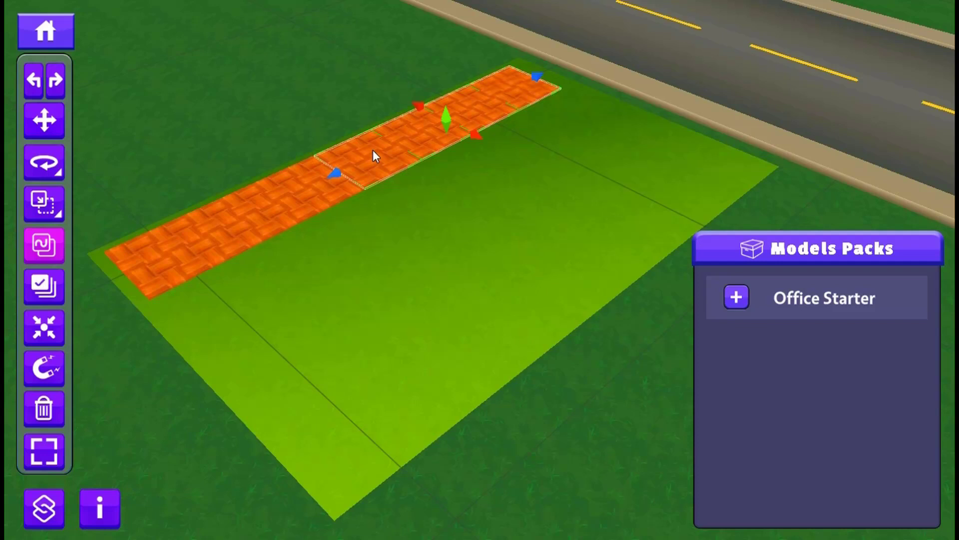
{"action": "left_click_drag", "start_coordinate": [565, 27], "coordinate": [113, 331]}
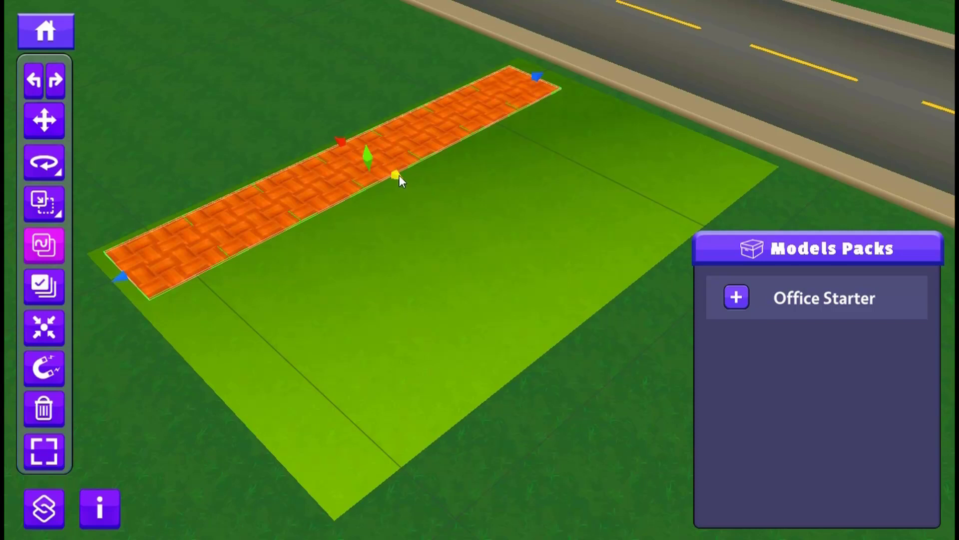
{"action": "left_click_drag", "start_coordinate": [415, 186], "coordinate": [615, 317]}
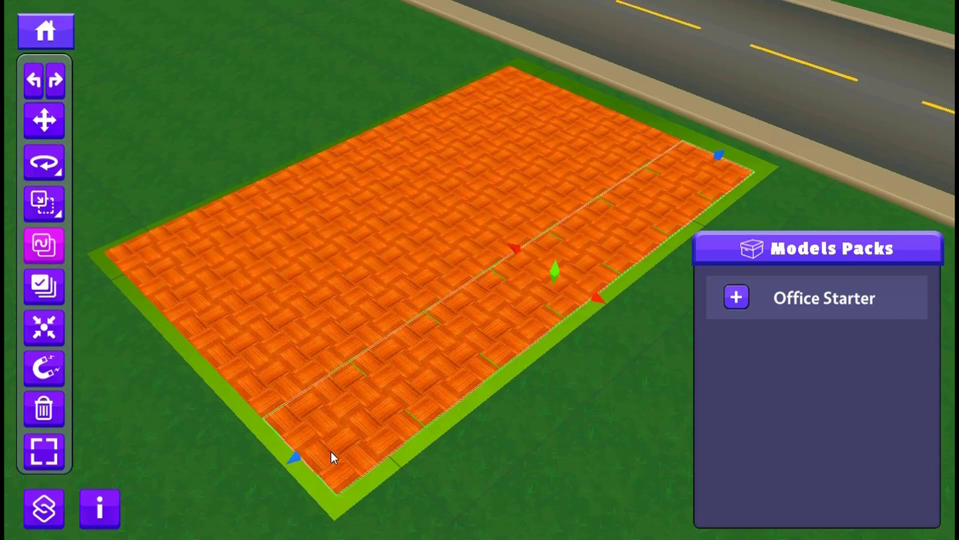
{"action": "left_click", "coordinate": [59, 254]}
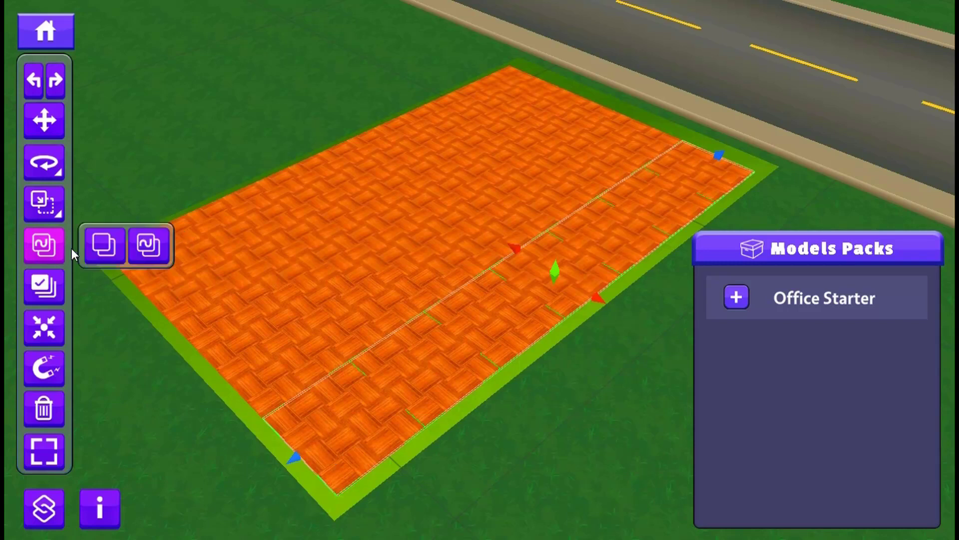
{"action": "left_click", "coordinate": [103, 247]}
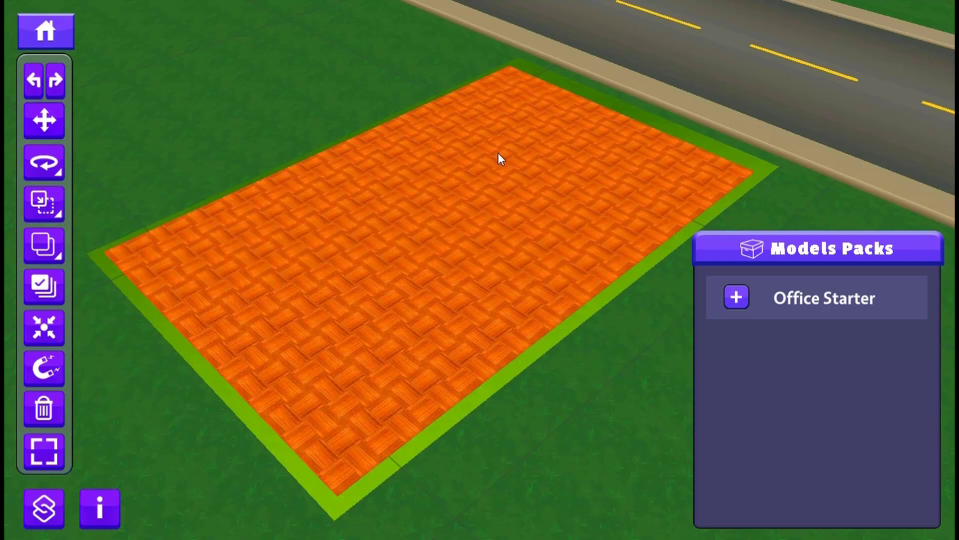
- Select a parquet tile near the road and focus the camera on it to inspect it up close
{"action": "scroll", "coordinate": [499, 153], "scroll_direction": "down", "scroll_amount": 5}
{"action": "middle_click_drag", "start_coordinate": [451, 227], "coordinate": [493, 258]}
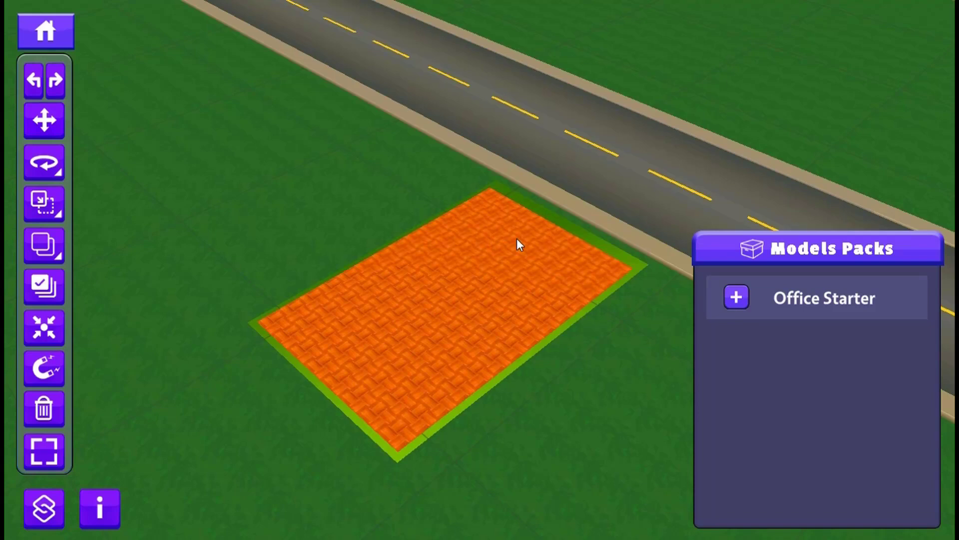
{"action": "left_click", "coordinate": [517, 219]}
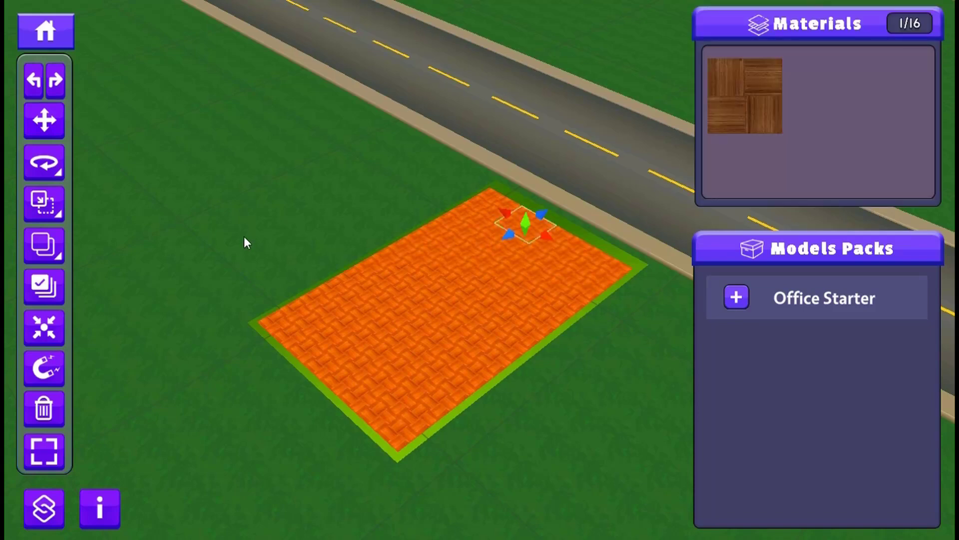
{"action": "left_click", "coordinate": [39, 332]}
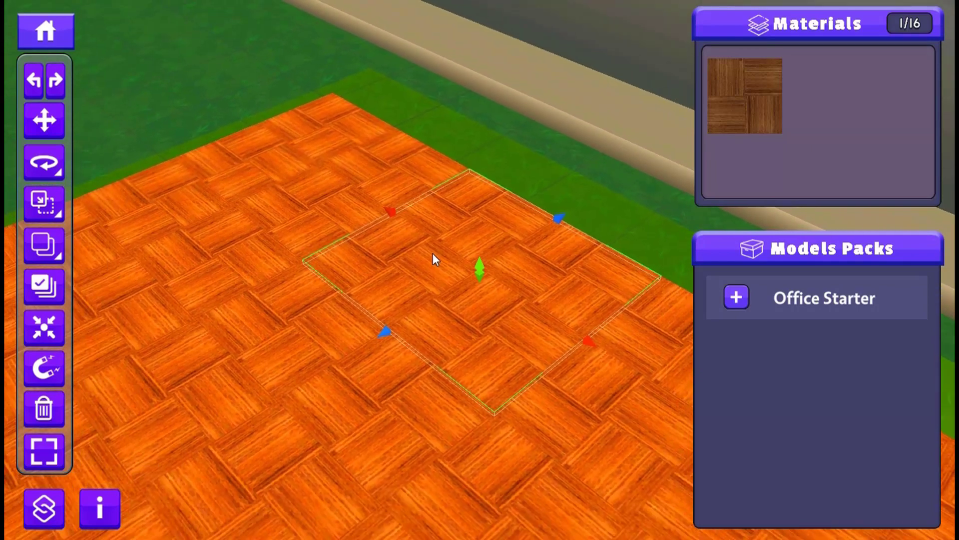
{"action": "scroll", "coordinate": [431, 252], "scroll_direction": "down", "scroll_amount": 5}
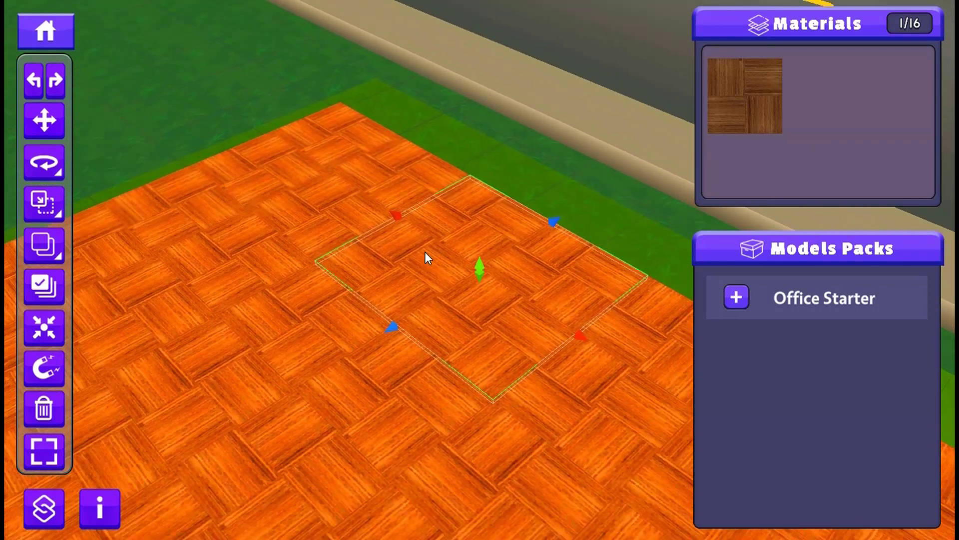
{"action": "middle_click_drag", "start_coordinate": [375, 290], "coordinate": [398, 236]}
{"action": "scroll", "coordinate": [397, 241], "scroll_direction": "down", "scroll_amount": 2}
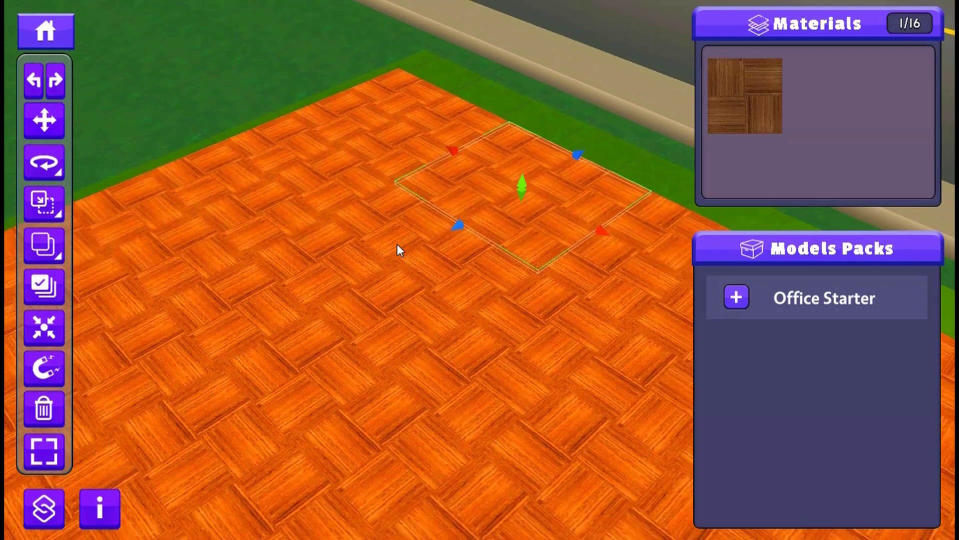
{"action": "scroll", "coordinate": [397, 243], "scroll_direction": "down", "scroll_amount": 6}
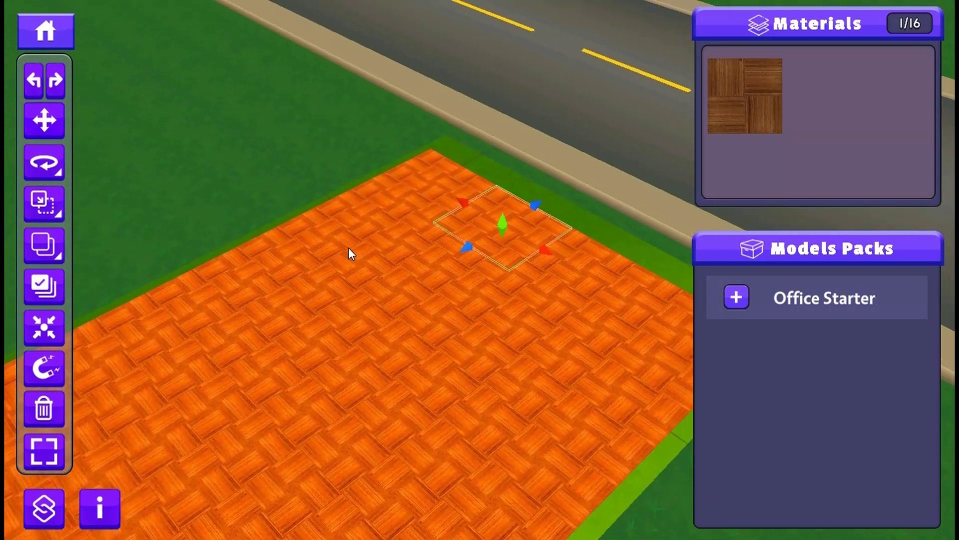
{"action": "scroll", "coordinate": [345, 250], "scroll_direction": "down", "scroll_amount": 2}
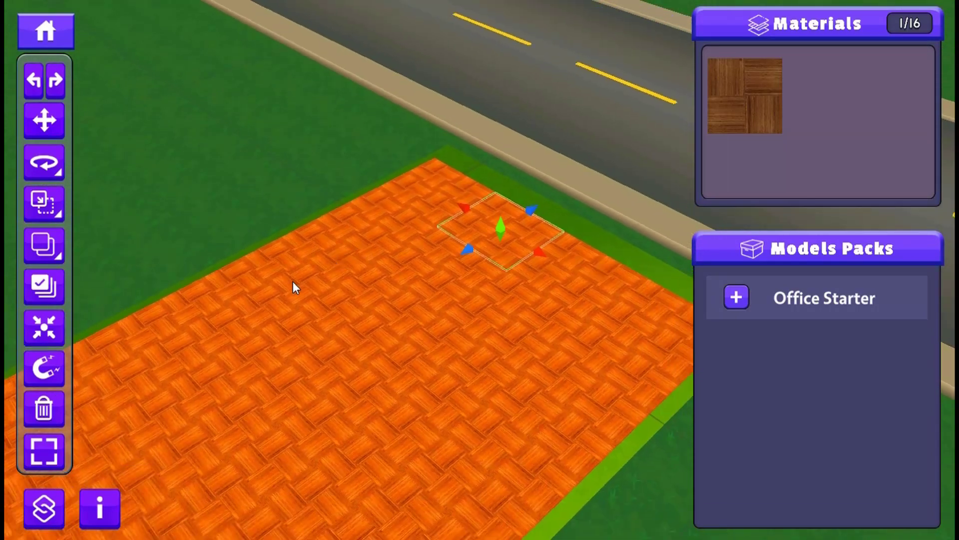
- Review the editor's list of shortcuts, covering camera movement, transform gizmos, duplication, snapping, focus and multi-selection
{"action": "middle_click_drag", "start_coordinate": [293, 281], "coordinate": [298, 209]}
{"action": "scroll", "coordinate": [288, 220], "scroll_direction": "down", "scroll_amount": 5}
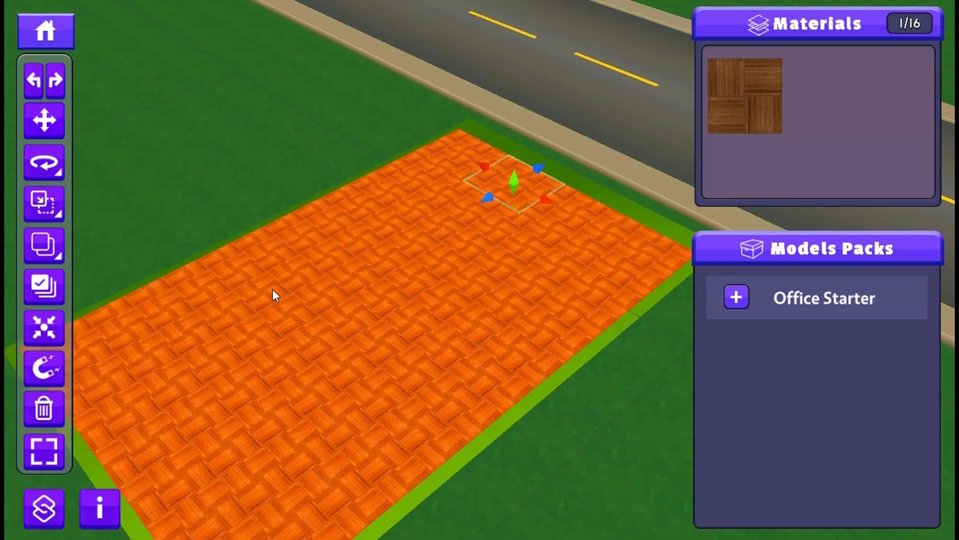
{"action": "middle_click_drag", "start_coordinate": [272, 289], "coordinate": [297, 233]}
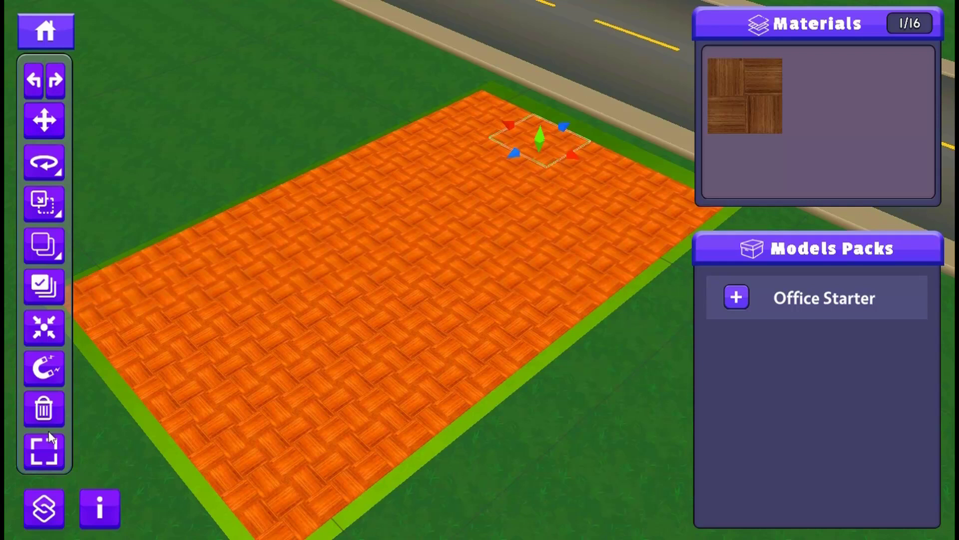
{"action": "left_click", "coordinate": [44, 508]}
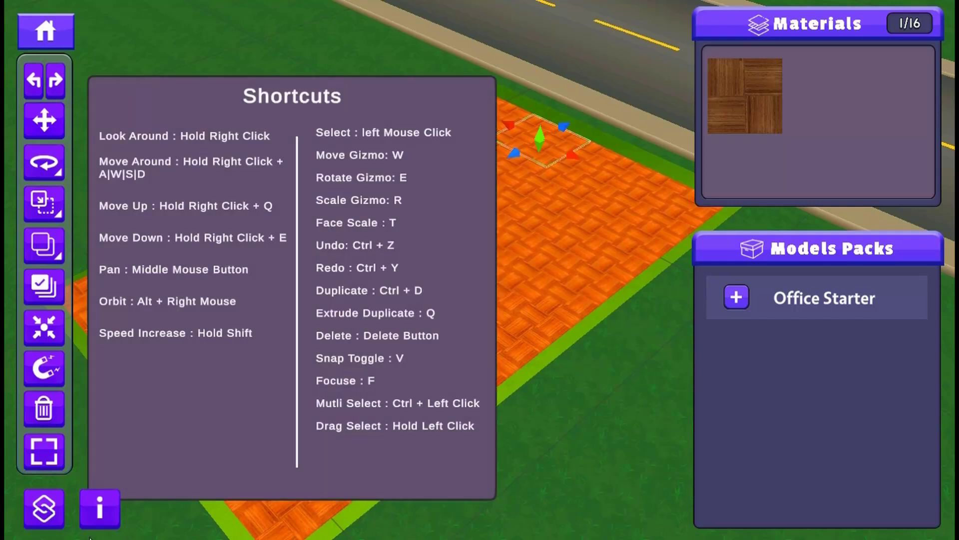
{"action": "left_click", "coordinate": [44, 508]}
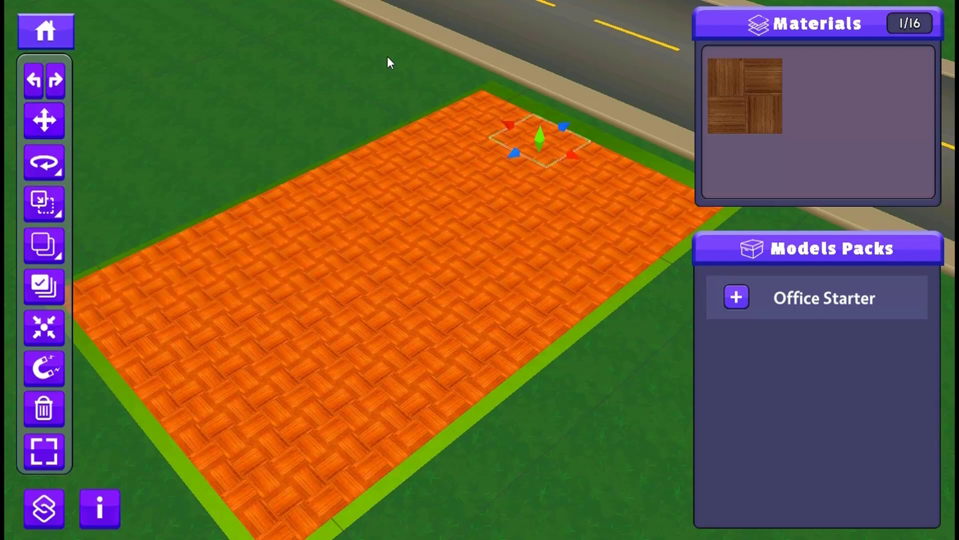
{"action": "left_click_drag", "start_coordinate": [388, 57], "coordinate": [536, 184]}
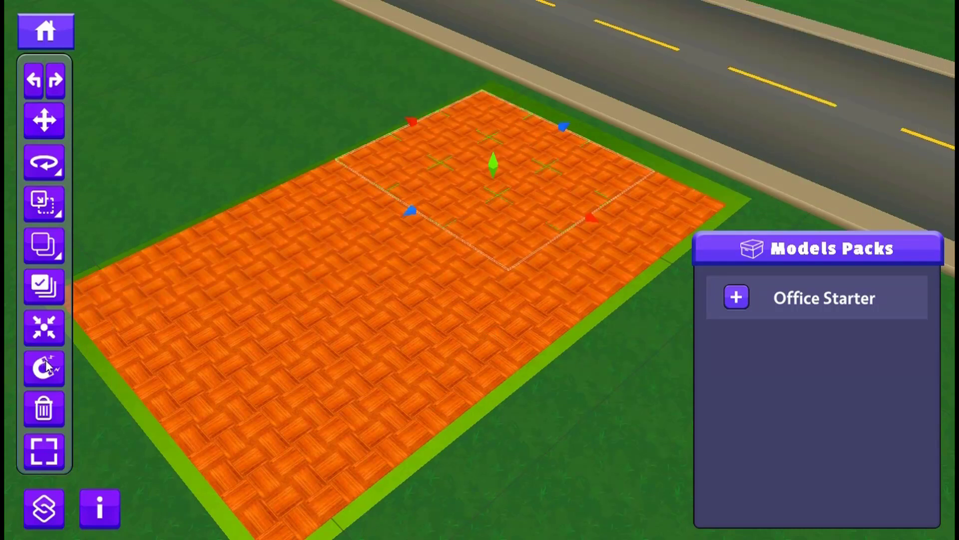
{"action": "middle_click_drag", "start_coordinate": [422, 142], "coordinate": [228, 331]}
{"action": "scroll", "coordinate": [319, 279], "scroll_direction": "up", "scroll_amount": 4}
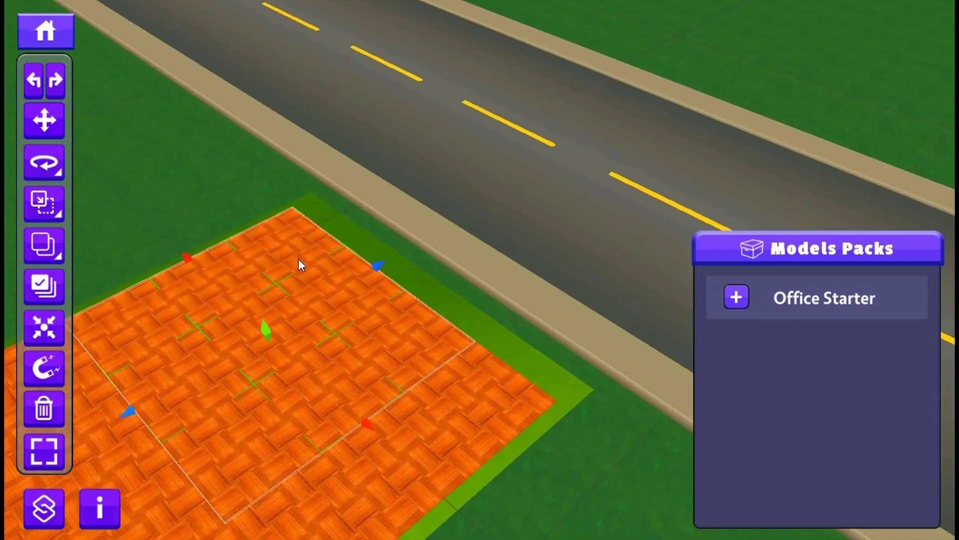
- Select the single parquet tile at the road-side corner and move it horizontally away from the neighbouring tiles
{"action": "left_click", "coordinate": [299, 260]}
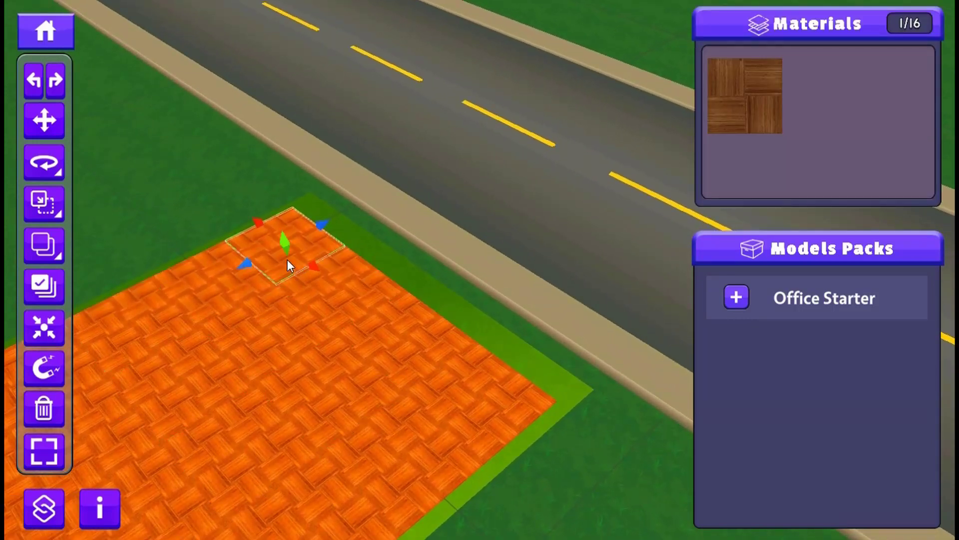
{"action": "key", "text": "w"}
{"action": "scroll", "coordinate": [262, 262], "scroll_direction": "up", "scroll_amount": 2}
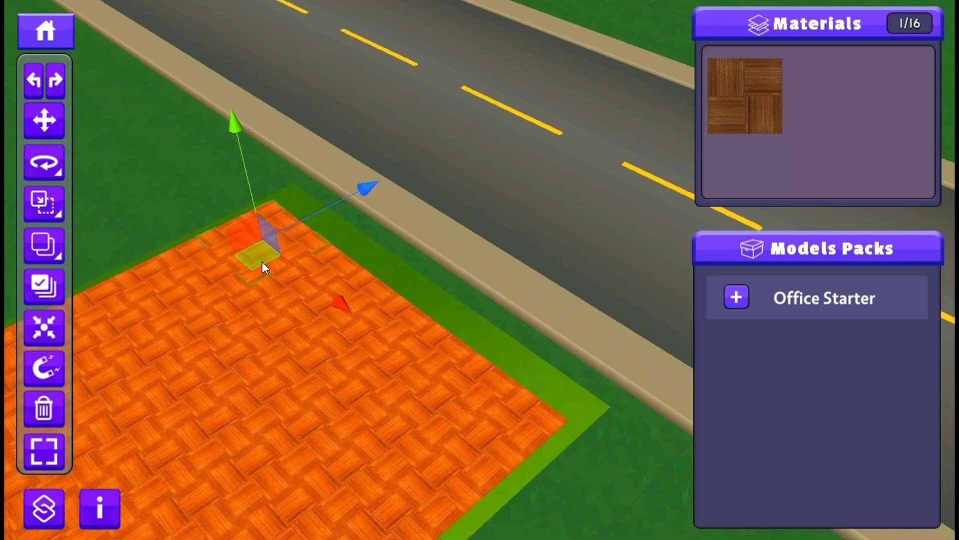
{"action": "mouse_move", "coordinate": [261, 262]}
{"action": "right_mouse_down"}
{"action": "mouse_move", "coordinate": [146, 322]}
{"action": "mouse_move", "coordinate": [268, 254]}
{"action": "right_mouse_up"}
{"action": "middle_click_drag", "start_coordinate": [267, 254], "coordinate": [13, 378]}
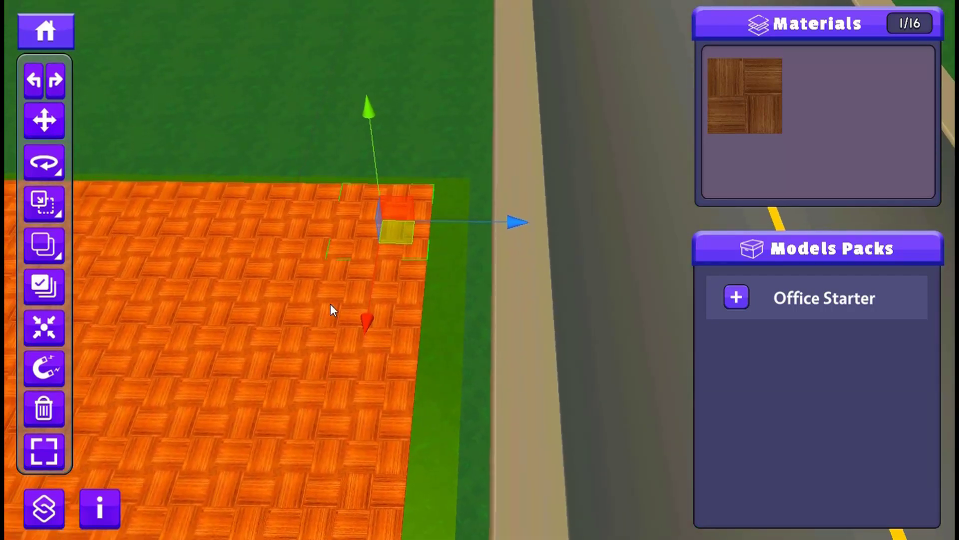
{"action": "scroll", "coordinate": [342, 267], "scroll_direction": "up", "scroll_amount": 2}
{"action": "scroll", "coordinate": [350, 264], "scroll_direction": "down", "scroll_amount": 3}
{"action": "right_click_drag", "start_coordinate": [375, 263], "coordinate": [275, 255]}
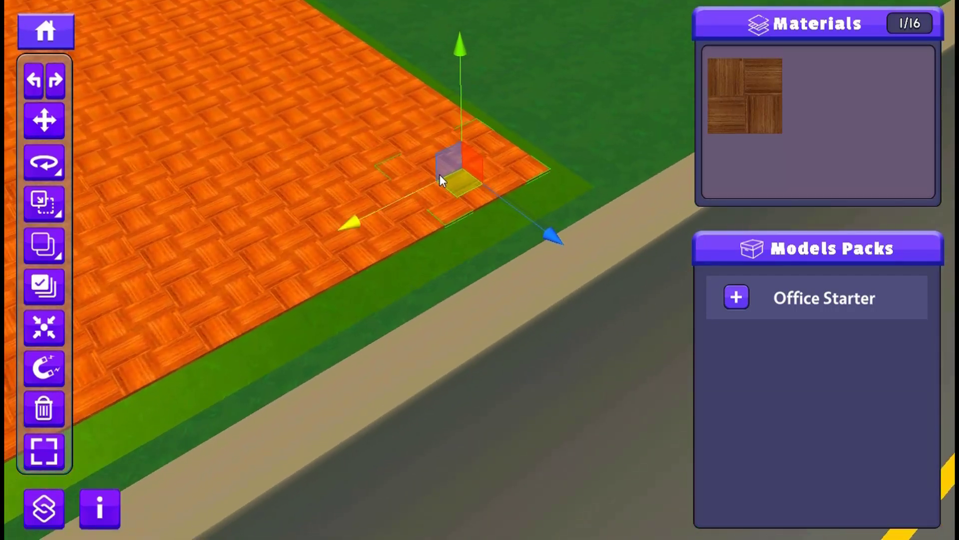
{"action": "scroll", "coordinate": [449, 166], "scroll_direction": "up", "scroll_amount": 3}
{"action": "scroll", "coordinate": [448, 166], "scroll_direction": "up", "scroll_amount": 5}
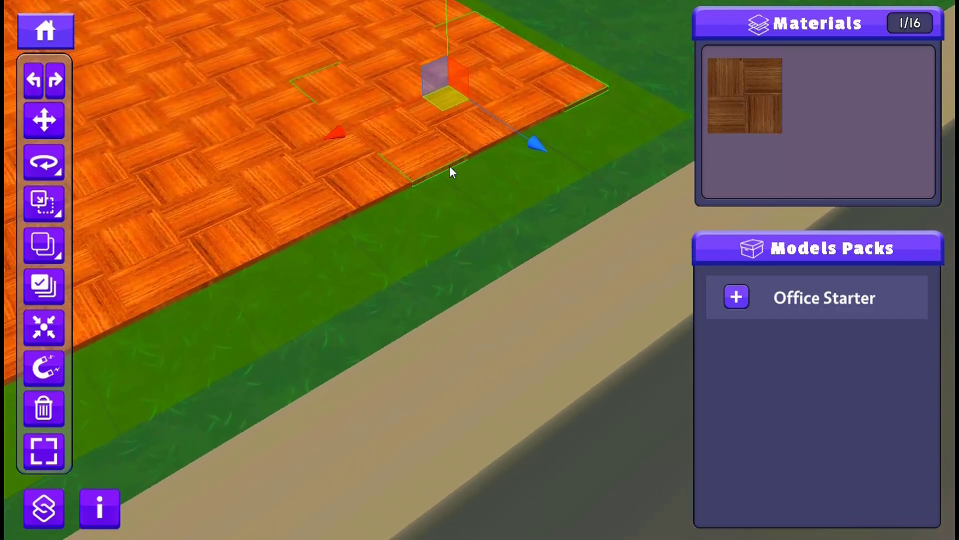
{"action": "middle_click_drag", "start_coordinate": [371, 148], "coordinate": [301, 370]}
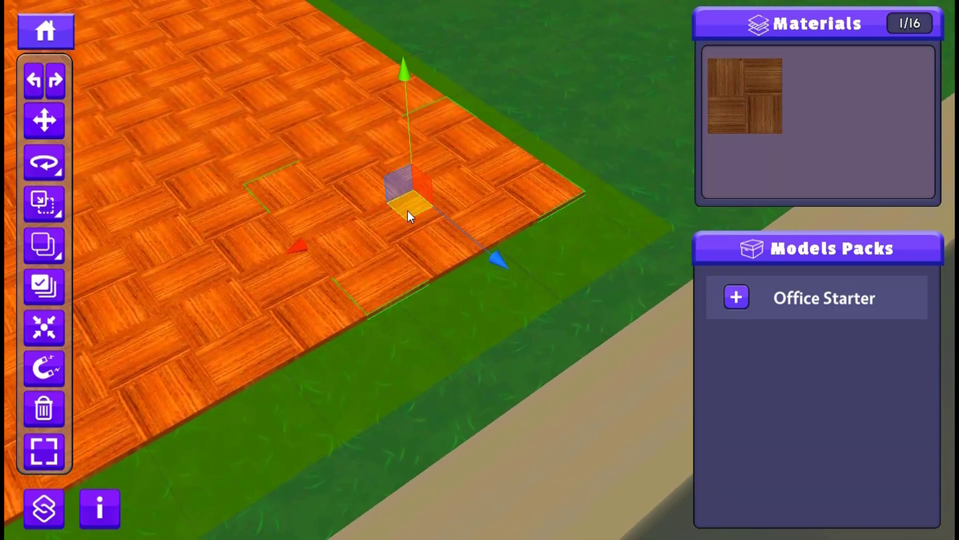
{"action": "left_click_drag", "start_coordinate": [407, 210], "coordinate": [455, 221]}
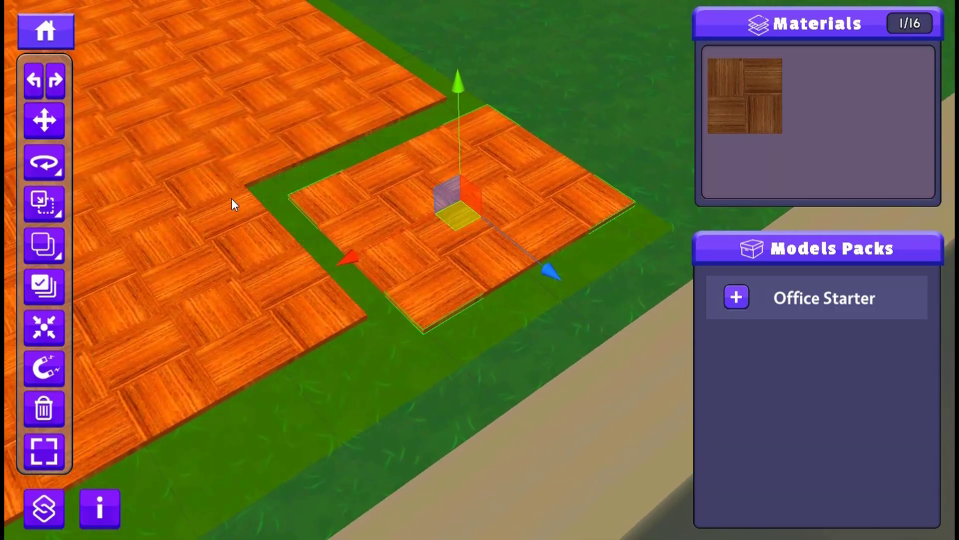
- Move the corner tile freehand back against its neighbours, then nudge its height and horizontal position by eye
{"action": "scroll", "coordinate": [294, 187], "scroll_direction": "up", "scroll_amount": 3}
{"action": "middle_click_drag", "start_coordinate": [295, 176], "coordinate": [396, 315]}
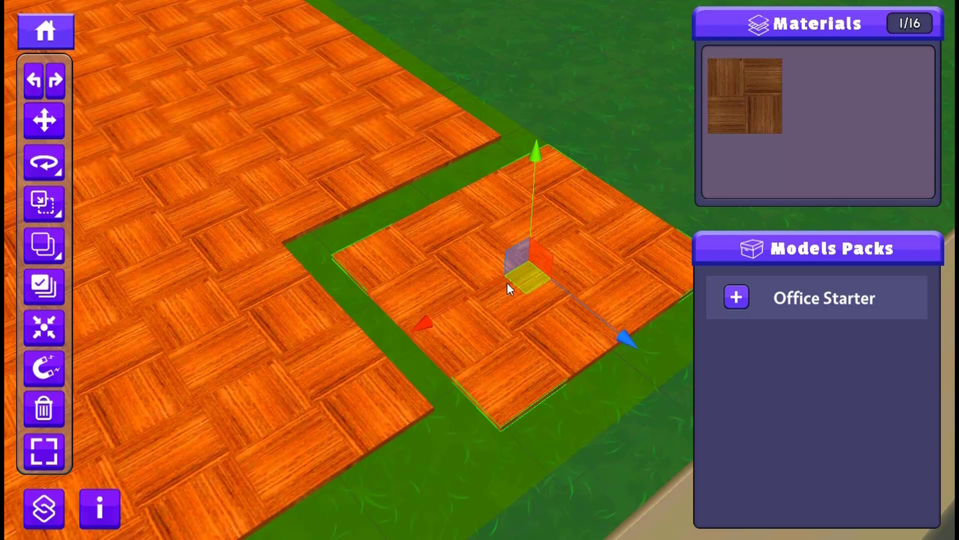
{"action": "left_click_drag", "start_coordinate": [507, 282], "coordinate": [472, 267]}
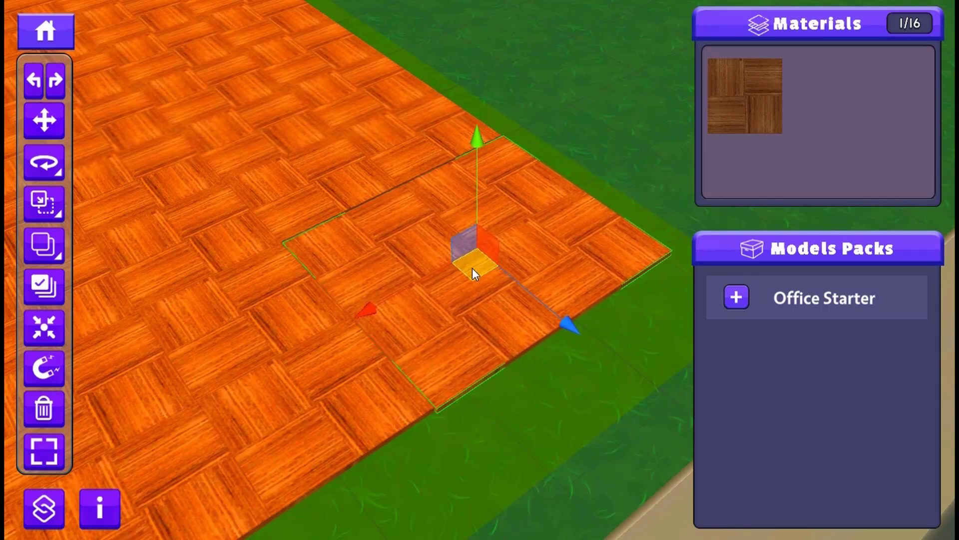
{"action": "scroll", "coordinate": [403, 172], "scroll_direction": "up", "scroll_amount": 2}
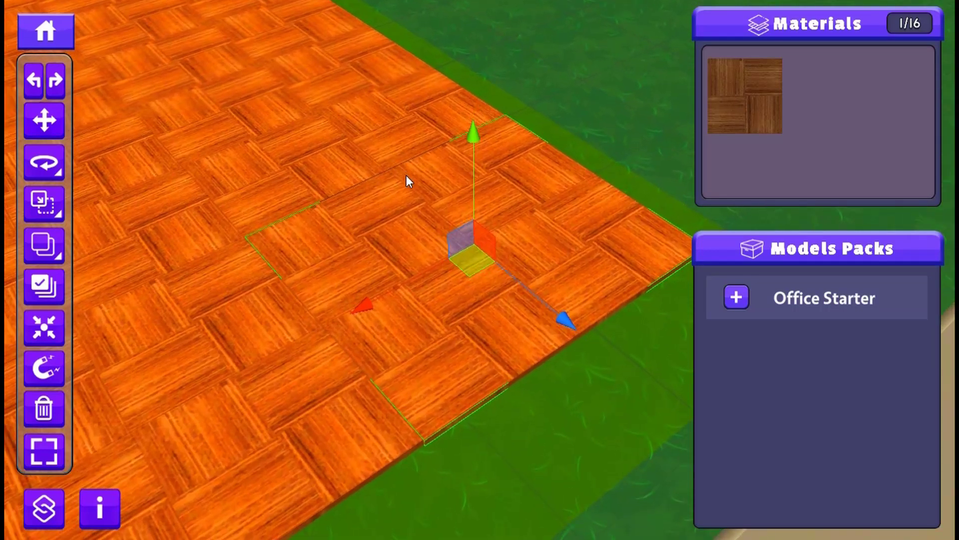
{"action": "scroll", "coordinate": [407, 175], "scroll_direction": "up", "scroll_amount": 2}
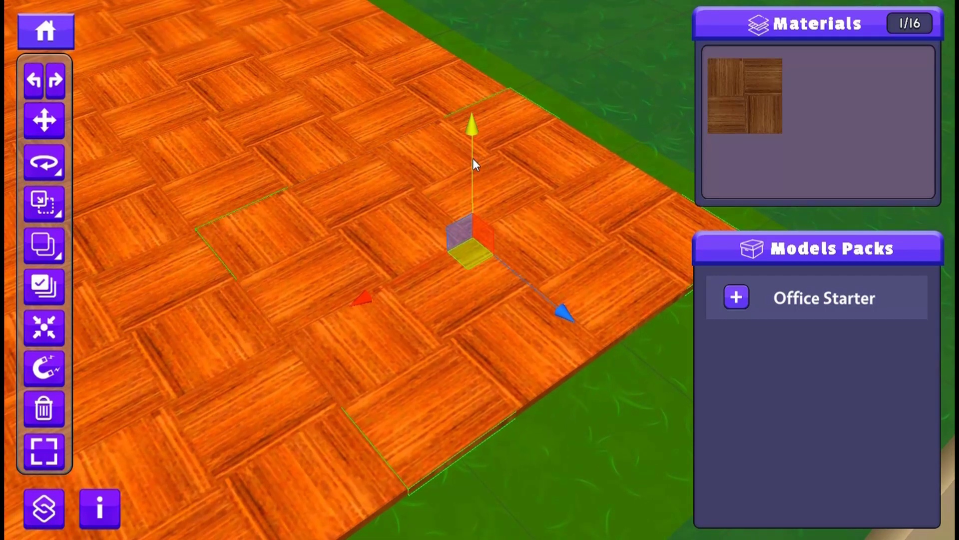
{"action": "left_click_drag", "start_coordinate": [473, 158], "coordinate": [478, 213]}
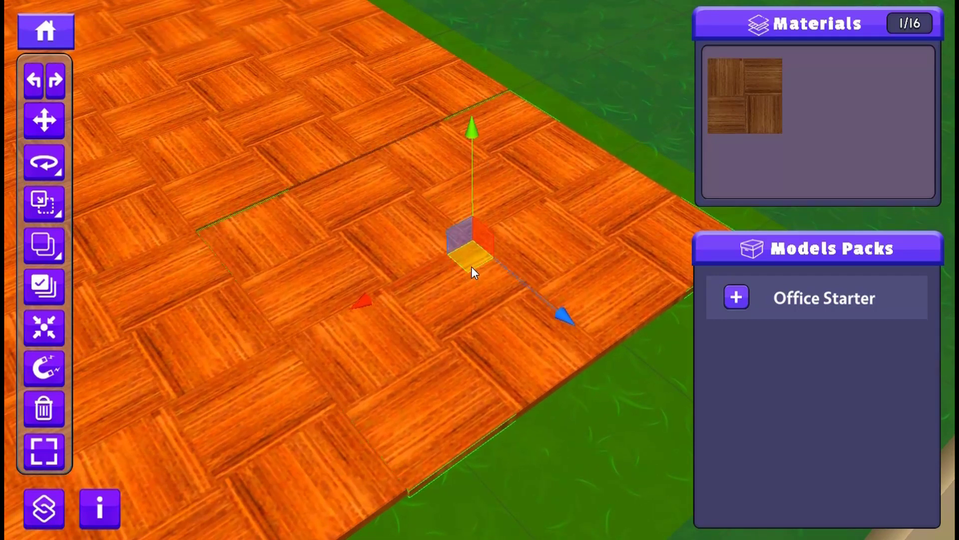
{"action": "left_click_drag", "start_coordinate": [471, 266], "coordinate": [478, 262]}
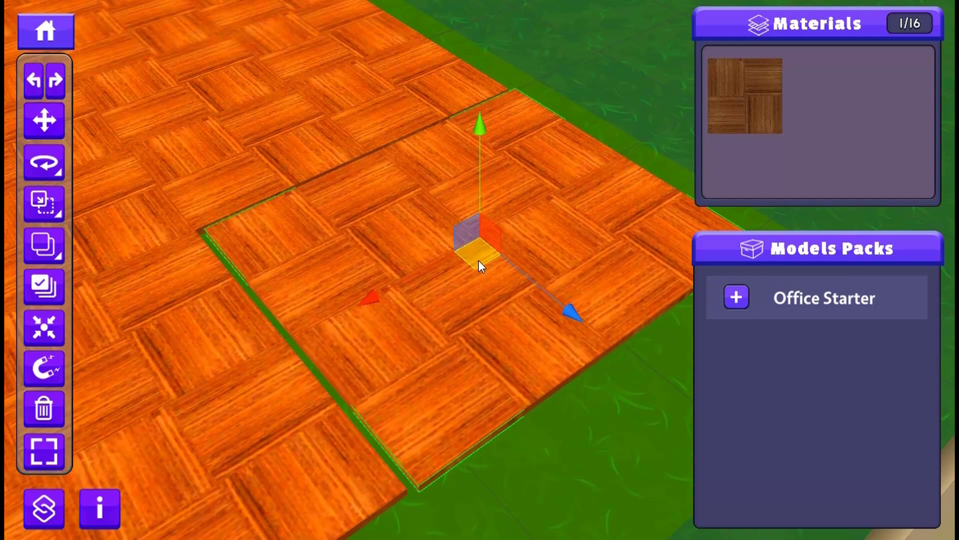
- Inspect the gap between the corner tile and the floor, and turn on snapping for the tile
{"action": "middle_click_drag", "start_coordinate": [282, 386], "coordinate": [241, 224]}
{"action": "scroll", "coordinate": [329, 285], "scroll_direction": "up", "scroll_amount": 1}
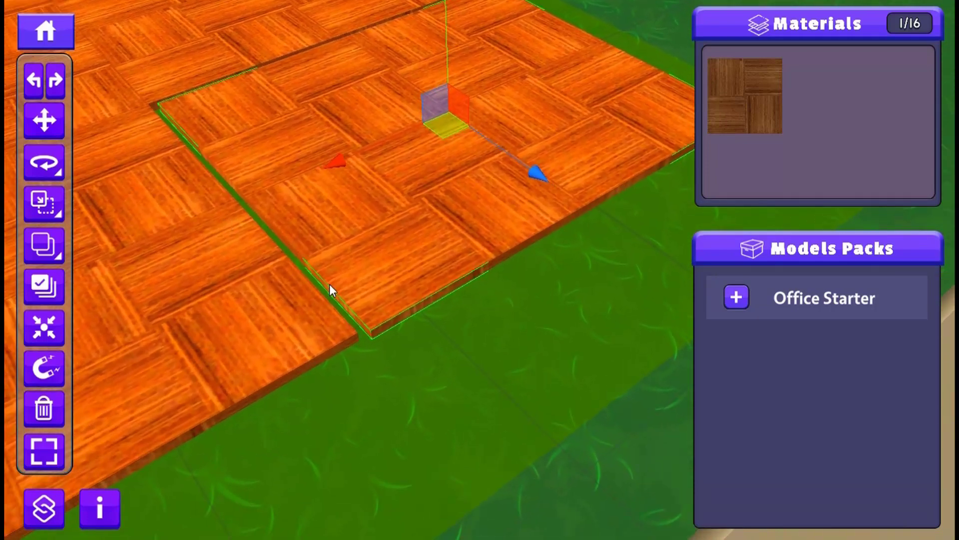
{"action": "scroll", "coordinate": [329, 285], "scroll_direction": "up", "scroll_amount": 4}
{"action": "middle_click_drag", "start_coordinate": [250, 315], "coordinate": [290, 283]}
{"action": "scroll", "coordinate": [303, 304], "scroll_direction": "up", "scroll_amount": 1}
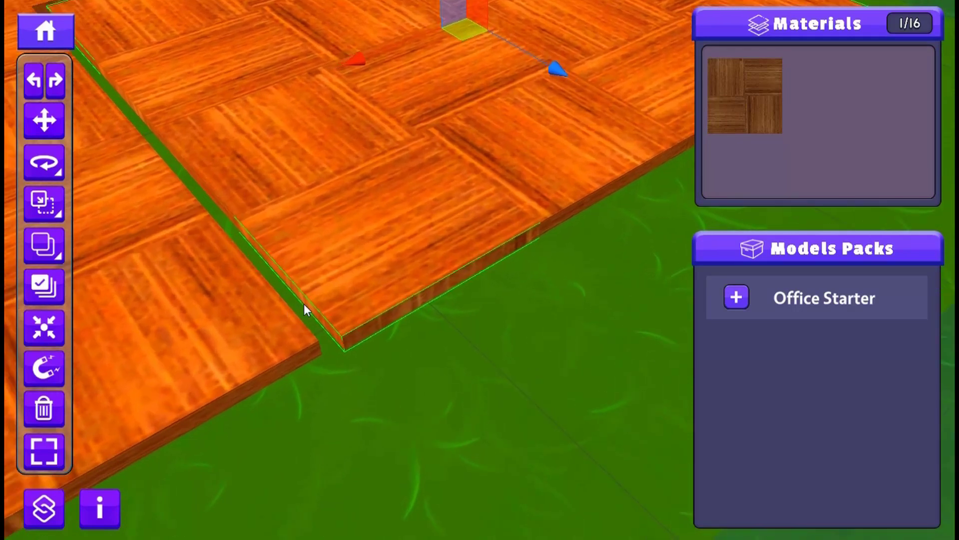
{"action": "scroll", "coordinate": [303, 304], "scroll_direction": "up", "scroll_amount": 1}
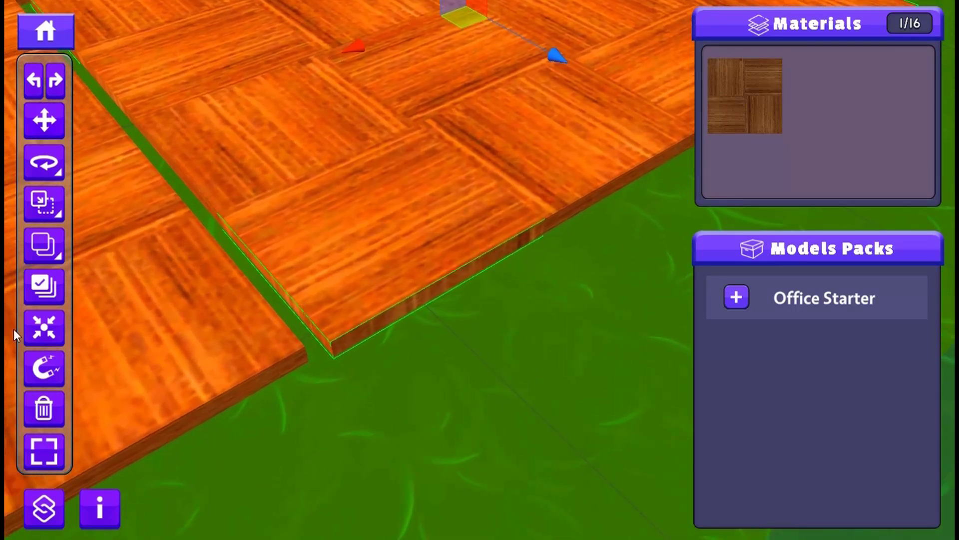
{"action": "left_click", "coordinate": [46, 369]}
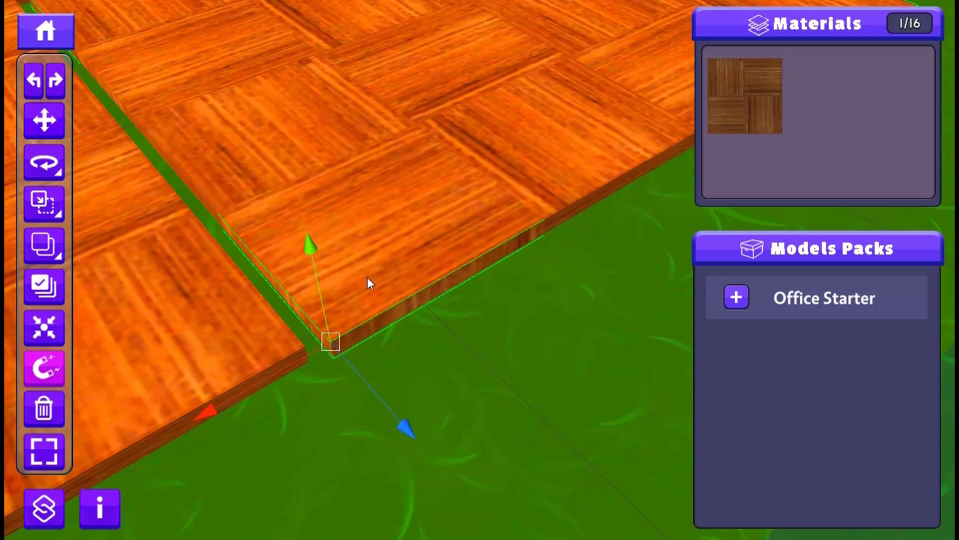
- Try to snap the selected tile block's road-side corner to the adjoining floor corner, and undo the move
{"action": "scroll", "coordinate": [375, 343], "scroll_direction": "down", "scroll_amount": 3}
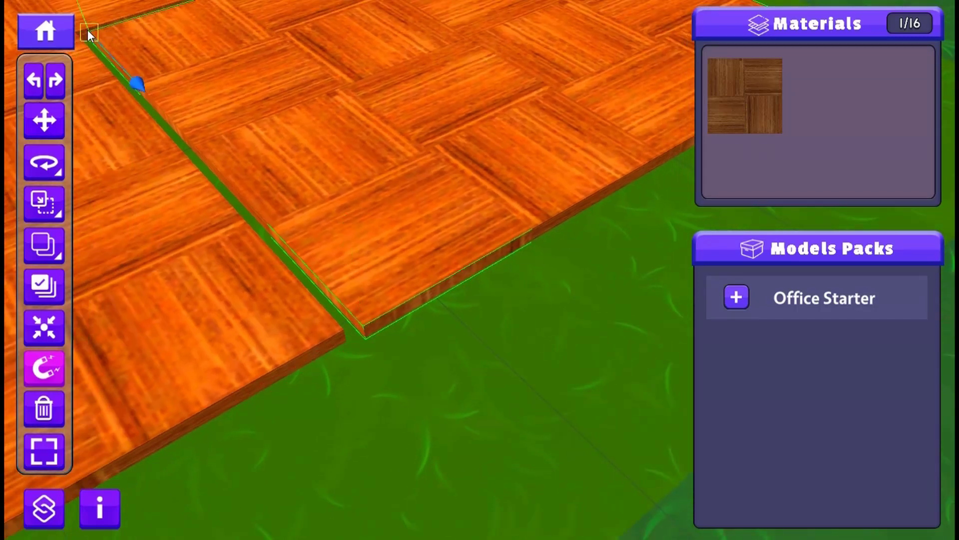
{"action": "scroll", "coordinate": [366, 340], "scroll_direction": "up", "scroll_amount": 2}
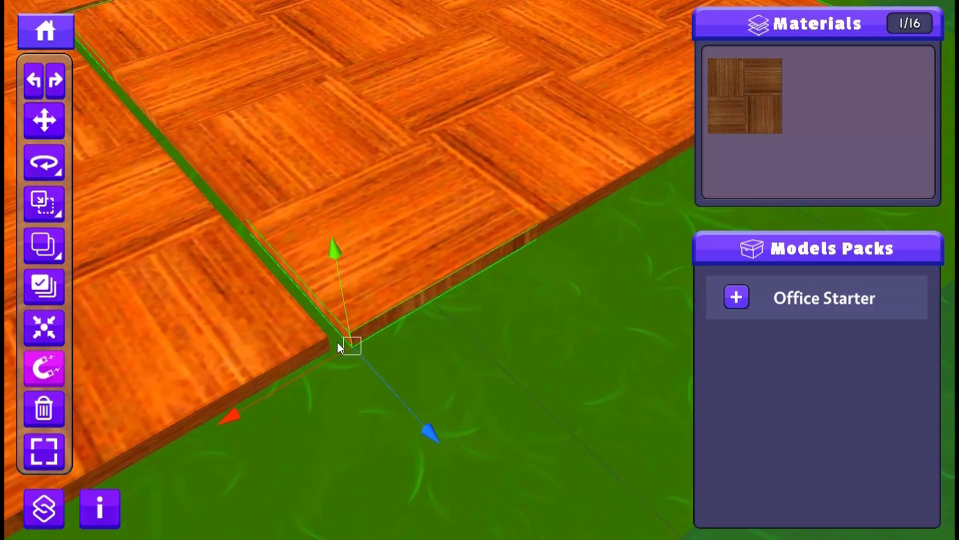
{"action": "scroll", "coordinate": [334, 343], "scroll_direction": "up", "scroll_amount": 2}
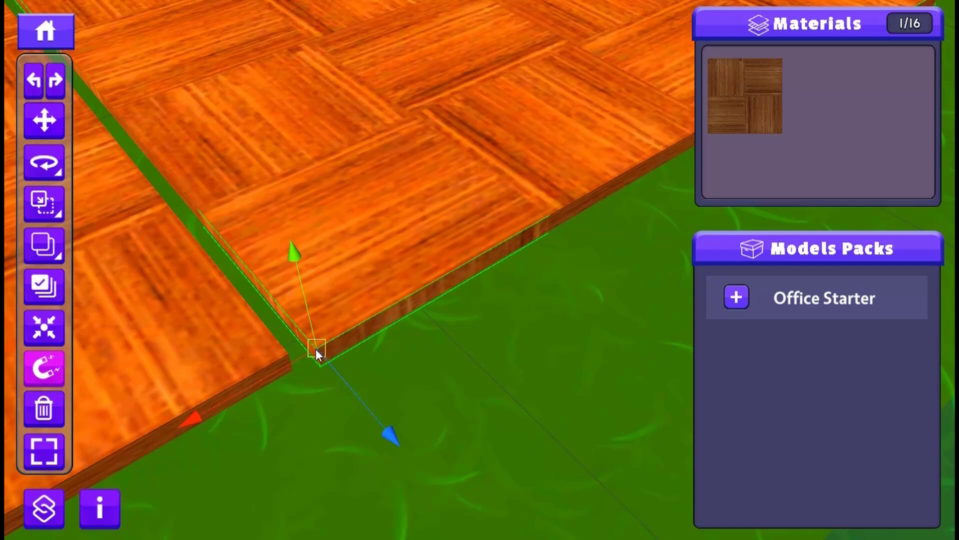
{"action": "left_click_drag", "start_coordinate": [315, 349], "coordinate": [311, 348]}
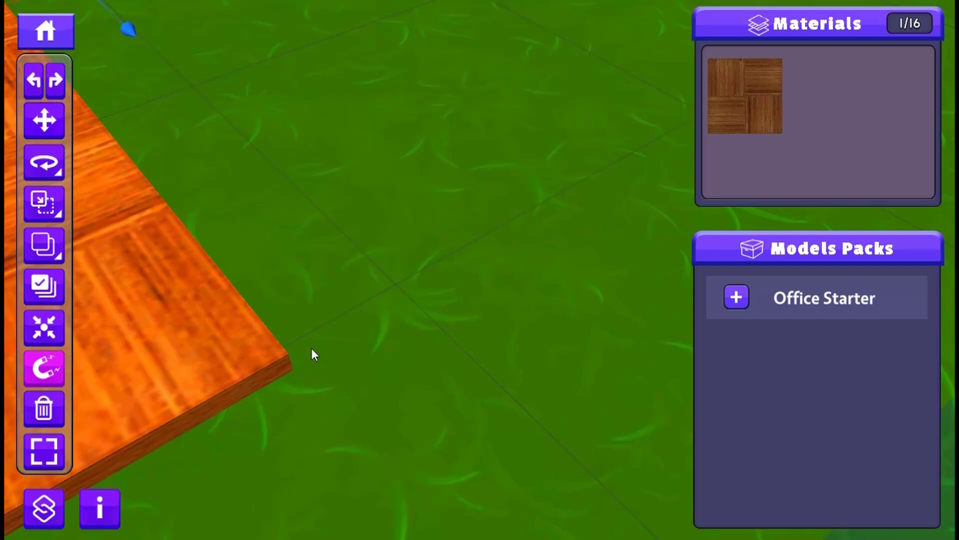
{"action": "key", "text": "ctrl+z"}
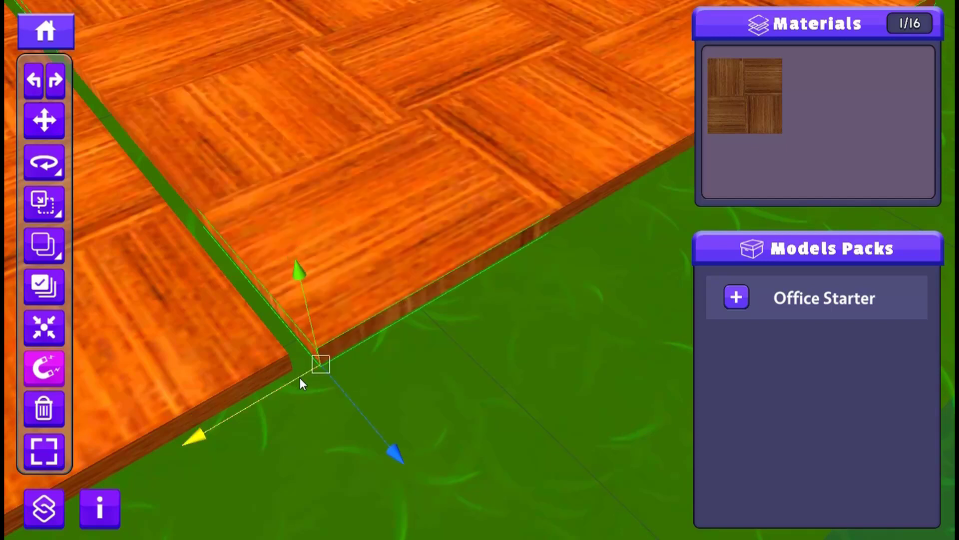
- Snap the tile block's road-side corner onto the matching corner of the adjoining floor to close the gap
{"action": "left_click_drag", "start_coordinate": [297, 357], "coordinate": [281, 360]}
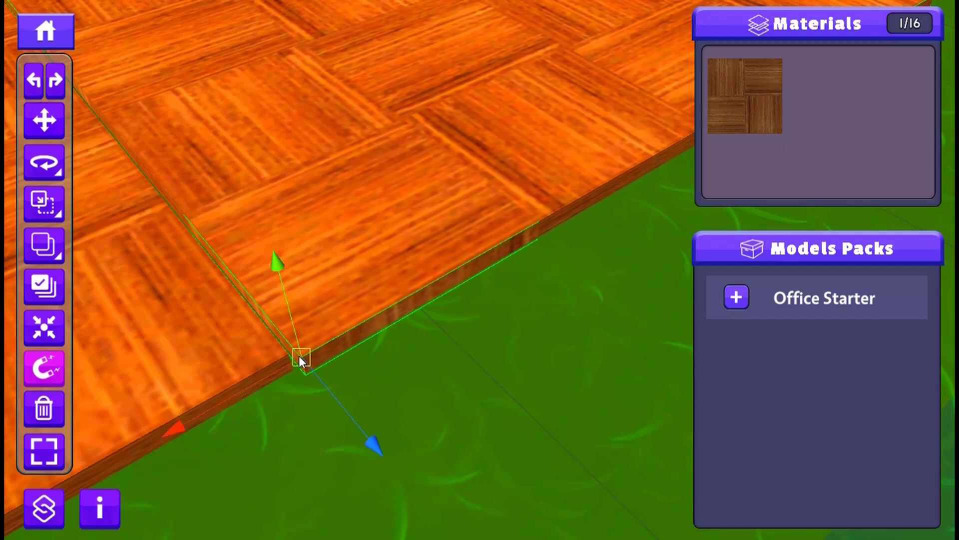
{"action": "key", "text": "Delete"}
{"action": "left_click", "coordinate": [281, 359]}
{"action": "left_click", "coordinate": [297, 356]}
{"action": "scroll", "coordinate": [297, 356], "scroll_direction": "down", "scroll_amount": 4}
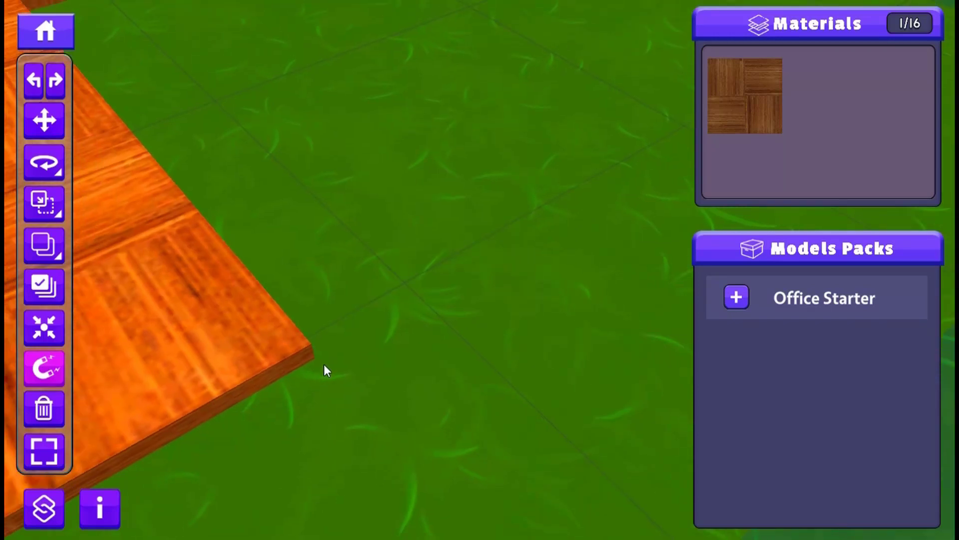
{"action": "key", "text": "ctrl+z"}
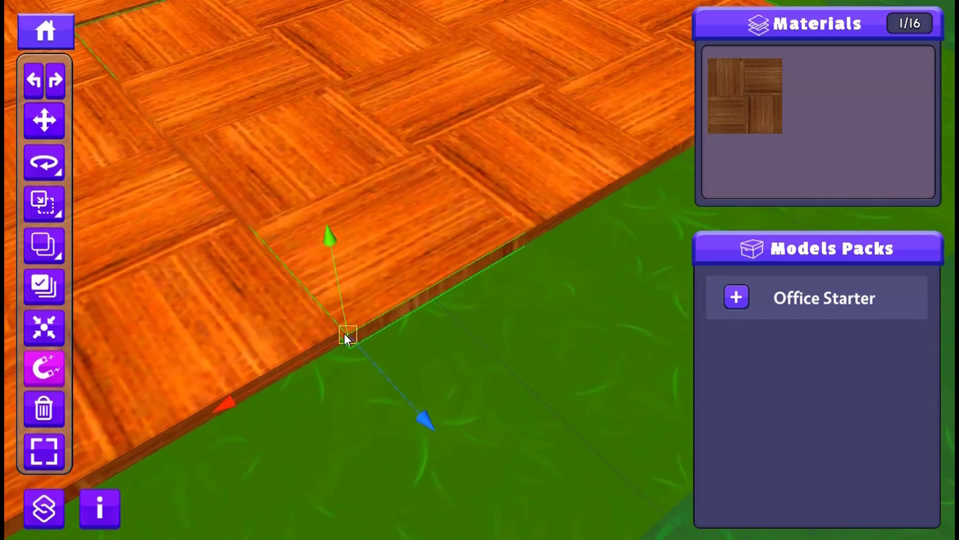
- Repeat the corner snap on the tile block and check the seam with the adjoining floor from another angle
{"action": "left_click_drag", "start_coordinate": [344, 333], "coordinate": [363, 337]}
{"action": "left_click", "coordinate": [340, 338]}
{"action": "key", "text": "ctrl+z"}
{"action": "right_click_drag", "start_coordinate": [364, 335], "coordinate": [255, 355]}
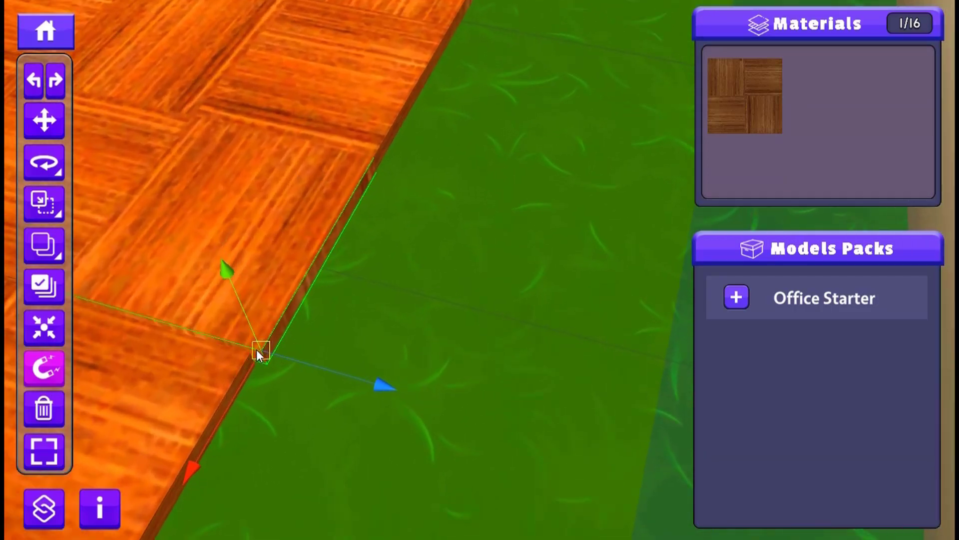
{"action": "left_click_drag", "start_coordinate": [256, 350], "coordinate": [250, 355]}
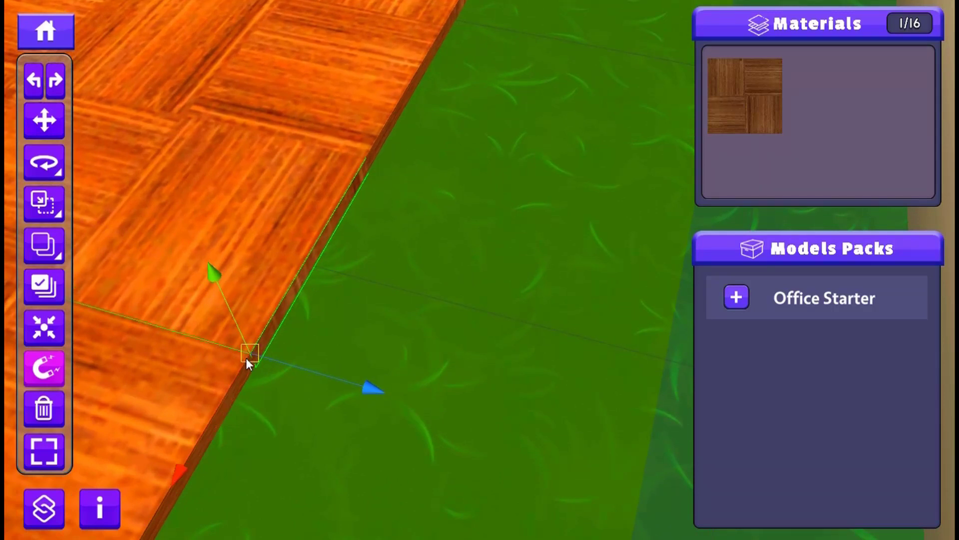
{"action": "key", "text": "w"}
{"action": "right_click_drag", "start_coordinate": [253, 356], "coordinate": [174, 391]}
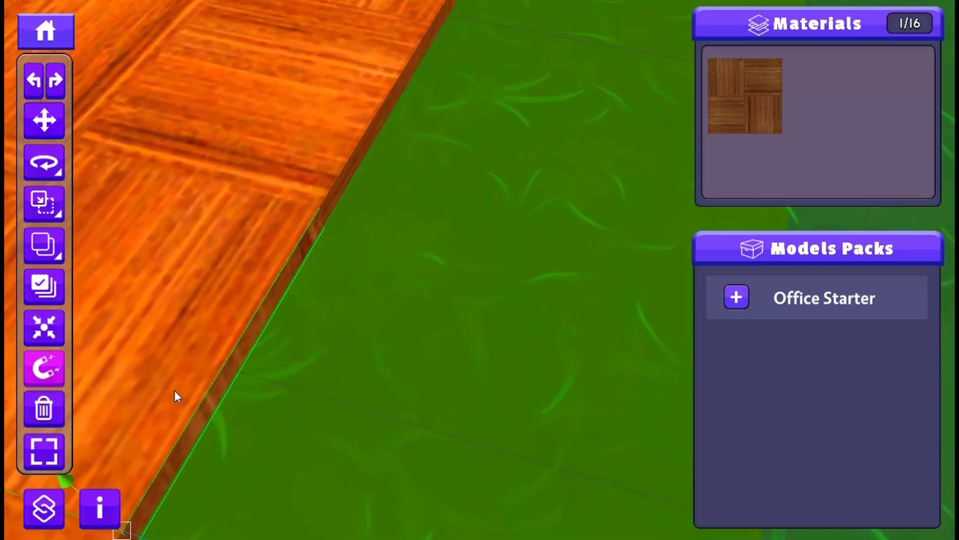
{"action": "middle_click_drag", "start_coordinate": [174, 391], "coordinate": [303, 156]}
{"action": "left_click_drag", "start_coordinate": [332, 296], "coordinate": [336, 314]}
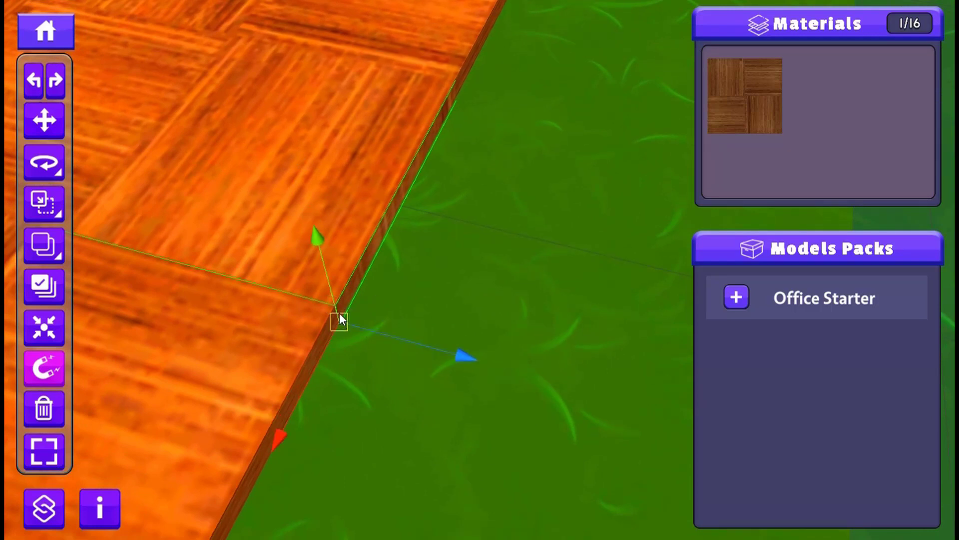
- Toggle the snapping mode several times and leave it turned off for the tile block
{"action": "left_click", "coordinate": [30, 369]}
{"action": "left_click_drag", "start_coordinate": [339, 294], "coordinate": [176, 278]}
{"action": "left_click", "coordinate": [44, 369]}
{"action": "left_click", "coordinate": [45, 370]}
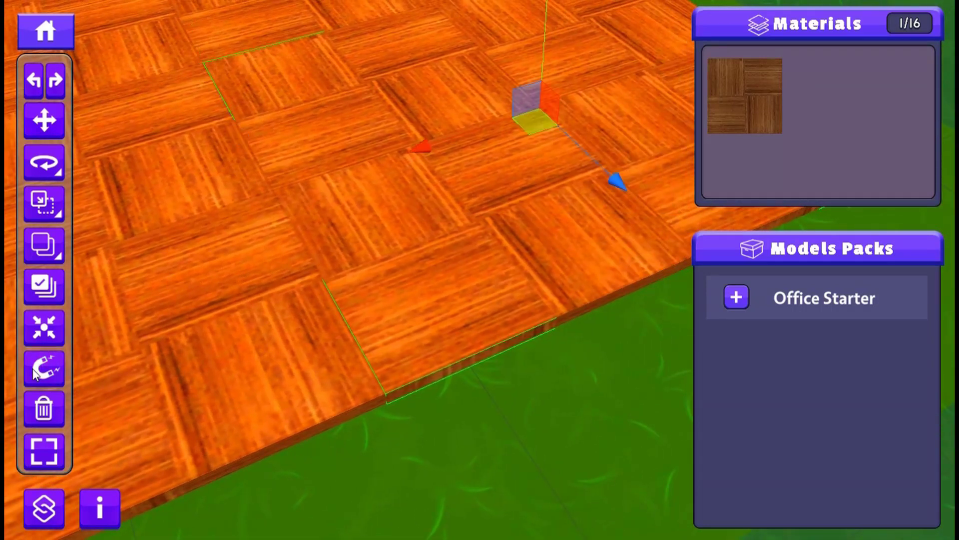
{"action": "left_click", "coordinate": [44, 369]}
{"action": "left_click", "coordinate": [44, 369]}
{"action": "left_click", "coordinate": [44, 371]}
{"action": "left_click", "coordinate": [45, 371]}
{"action": "left_click", "coordinate": [43, 371]}
{"action": "left_click", "coordinate": [43, 371]}
- Examine the parquet floor and the selected block's road-side edge from several distances and angles
{"action": "scroll", "coordinate": [289, 333], "scroll_direction": "down", "scroll_amount": 3}
{"action": "right_click_drag", "start_coordinate": [385, 377], "coordinate": [334, 320]}
{"action": "scroll", "coordinate": [334, 322], "scroll_direction": "down", "scroll_amount": 2}
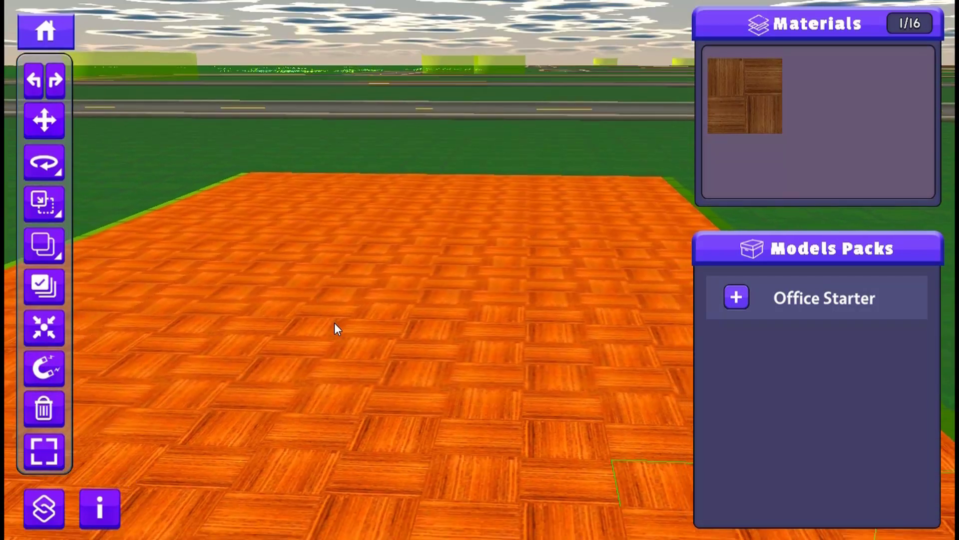
{"action": "middle_click_drag", "start_coordinate": [334, 322], "coordinate": [340, 159]}
{"action": "scroll", "coordinate": [295, 176], "scroll_direction": "down", "scroll_amount": 4}
{"action": "right_click_drag", "start_coordinate": [380, 200], "coordinate": [405, 230]}
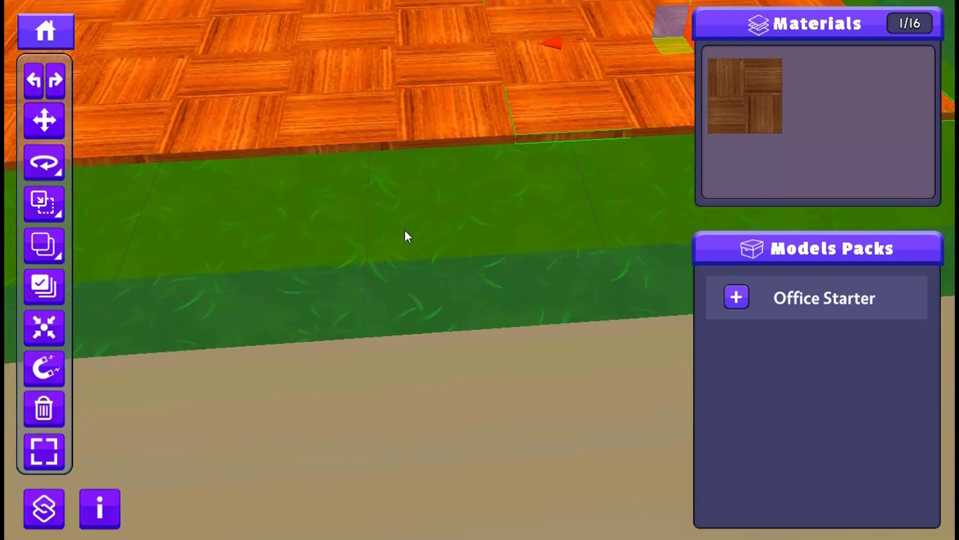
{"action": "scroll", "coordinate": [399, 236], "scroll_direction": "down", "scroll_amount": 3}
{"action": "middle_click_drag", "start_coordinate": [369, 195], "coordinate": [331, 428]}
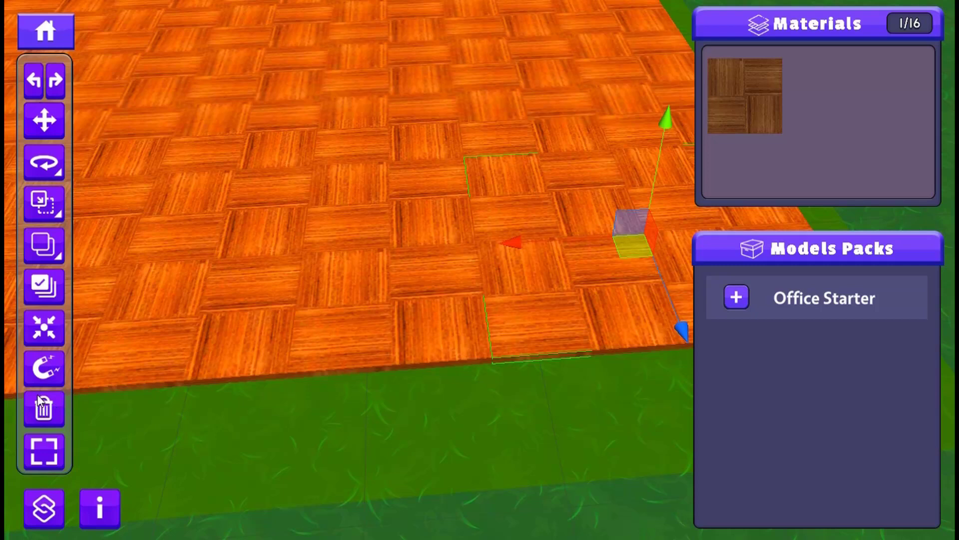
{"action": "scroll", "coordinate": [305, 321], "scroll_direction": "down", "scroll_amount": 4}
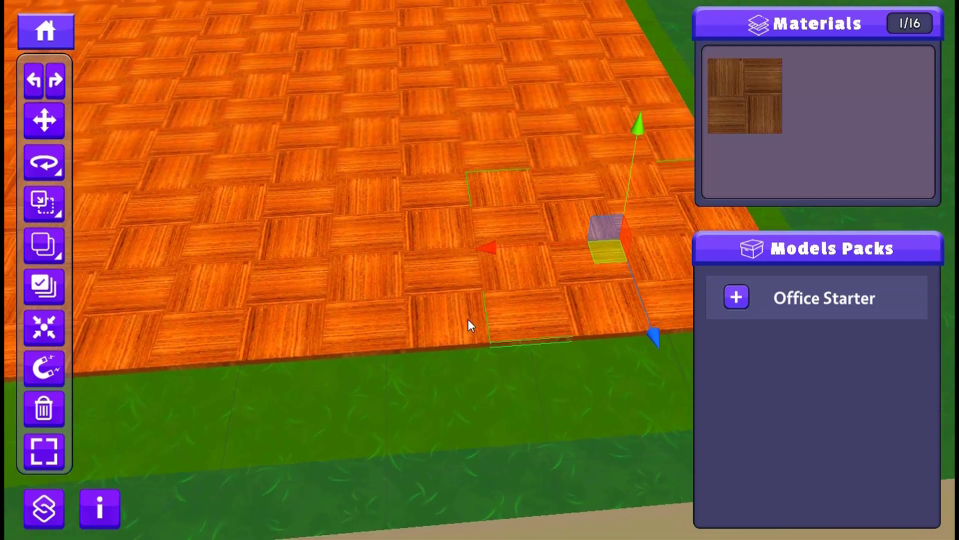
{"action": "middle_click_drag", "start_coordinate": [468, 318], "coordinate": [353, 309]}
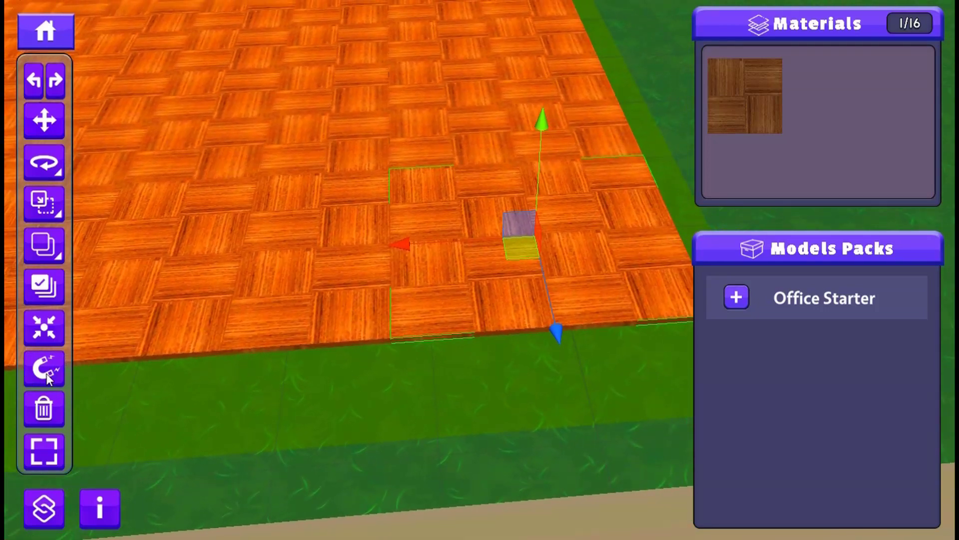
- Shift the selected tile block slightly away from the surrounding floor in the horizontal plane, opening a narrow gap
{"action": "scroll", "coordinate": [490, 308], "scroll_direction": "up", "scroll_amount": 2}
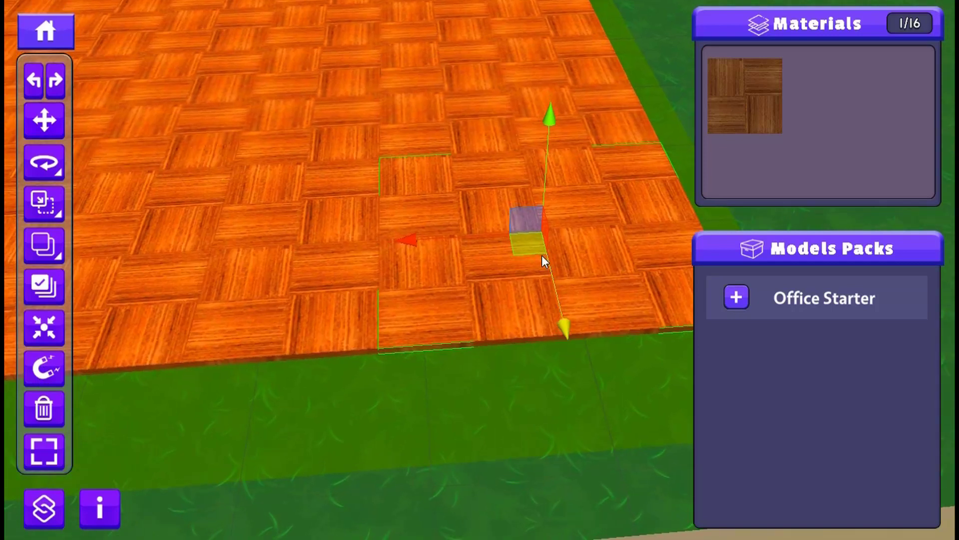
{"action": "left_click_drag", "start_coordinate": [520, 253], "coordinate": [528, 256]}
{"action": "scroll", "coordinate": [49, 375], "scroll_direction": "up", "scroll_amount": 1}
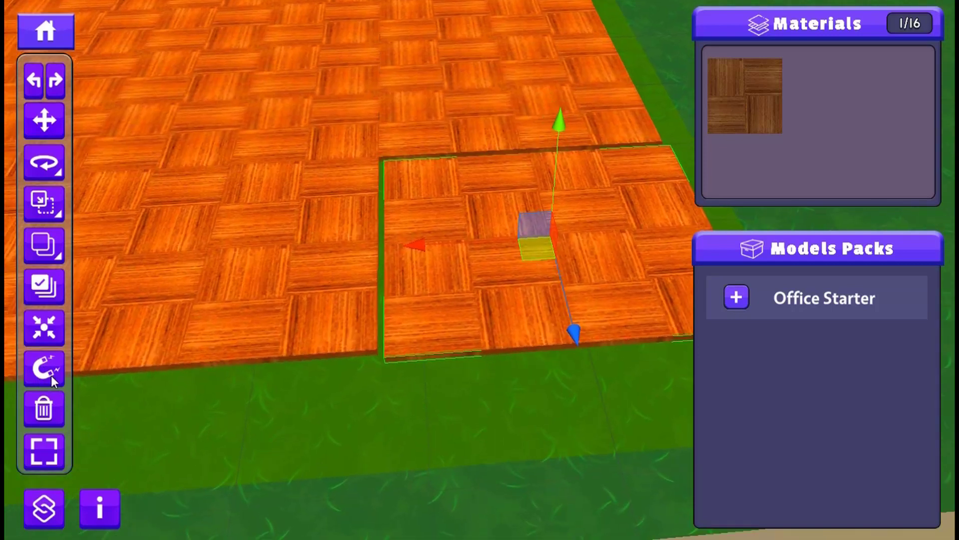
{"action": "scroll", "coordinate": [357, 374], "scroll_direction": "up", "scroll_amount": 3}
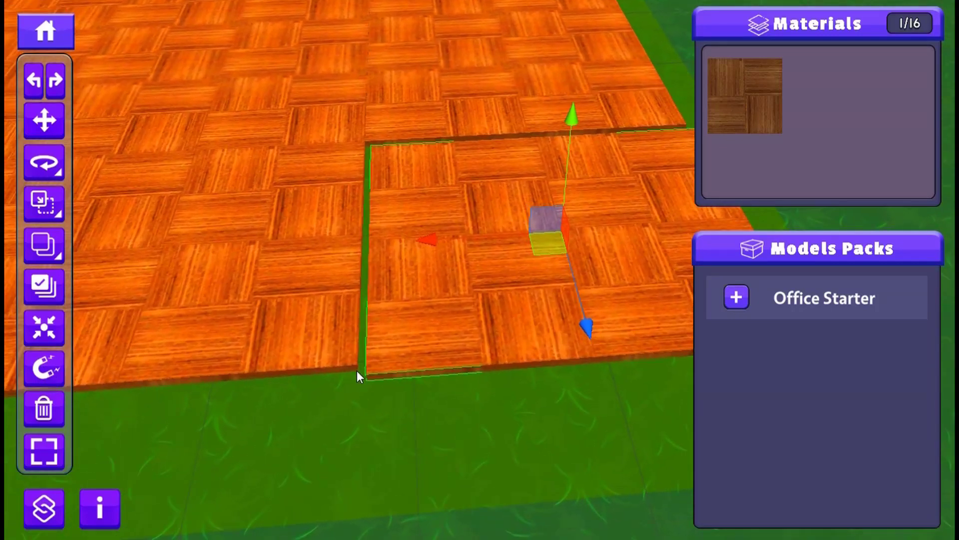
- Try vertex snapping the block's road-side corner to the adjacent floor corner using the temporary snap shortcut, undoing each move
{"action": "scroll", "coordinate": [356, 370], "scroll_direction": "up", "scroll_amount": 4}
{"action": "middle_click_drag", "start_coordinate": [253, 379], "coordinate": [413, 191]}
{"action": "scroll", "coordinate": [412, 191], "scroll_direction": "up", "scroll_amount": 3}
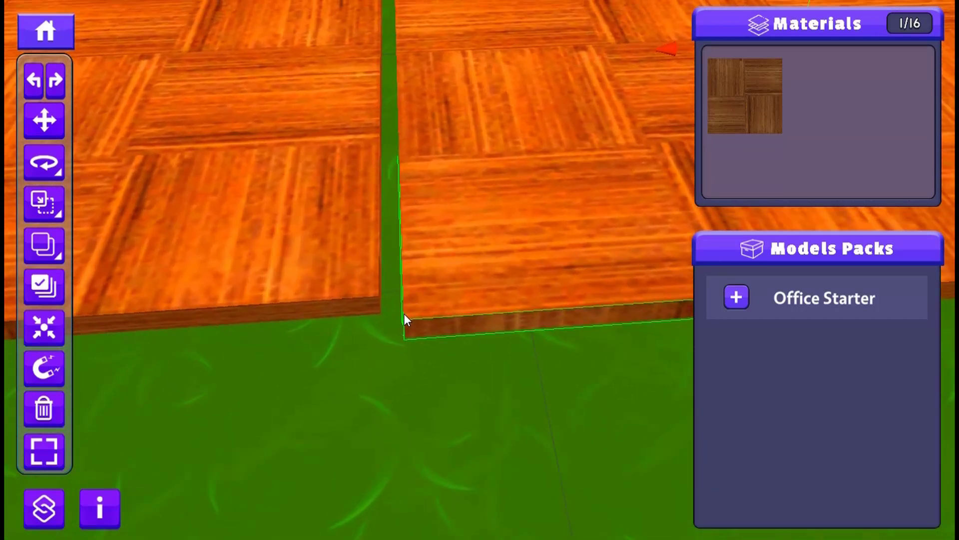
{"action": "left_click", "coordinate": [404, 315]}
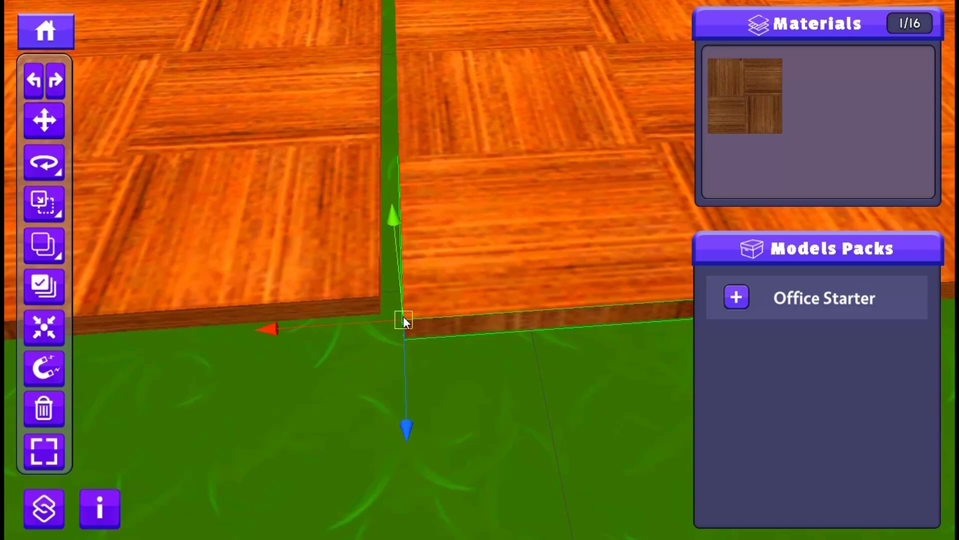
{"action": "mouse_move", "coordinate": [406, 318]}
{"action": "left_mouse_down"}
{"action": "mouse_move", "coordinate": [364, 286]}
{"action": "mouse_move", "coordinate": [385, 314]}
{"action": "left_mouse_up"}
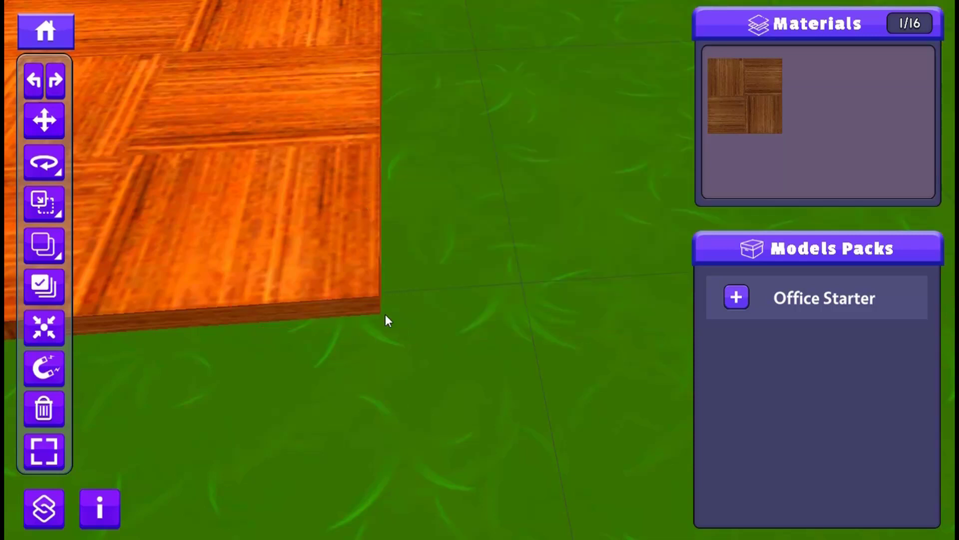
{"action": "scroll", "coordinate": [428, 346], "scroll_direction": "down", "scroll_amount": 2}
{"action": "scroll", "coordinate": [429, 345], "scroll_direction": "down", "scroll_amount": 2}
{"action": "key", "text": "ctrl+z"}
{"action": "scroll", "coordinate": [441, 296], "scroll_direction": "down", "scroll_amount": 2}
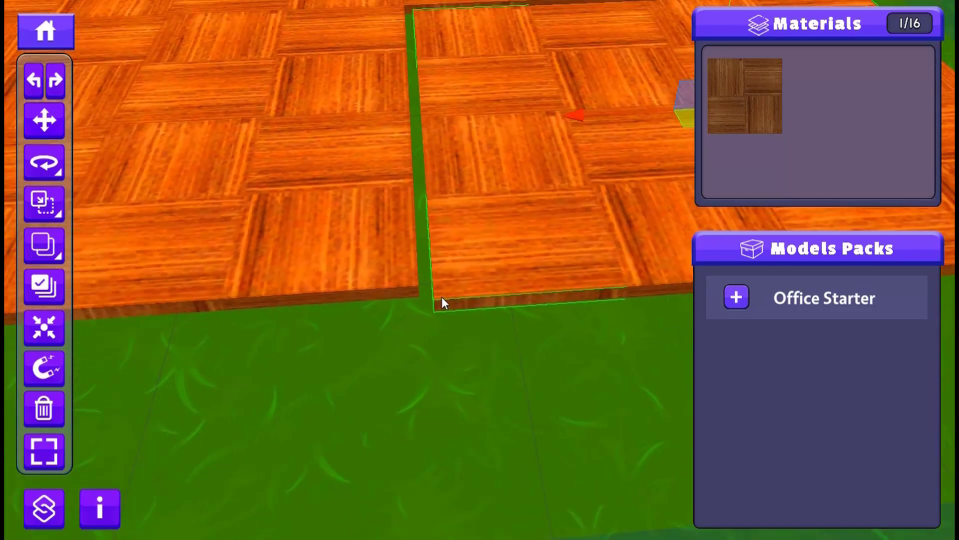
{"action": "key", "text": "v"}
{"action": "left_click_drag", "start_coordinate": [440, 297], "coordinate": [411, 286]}
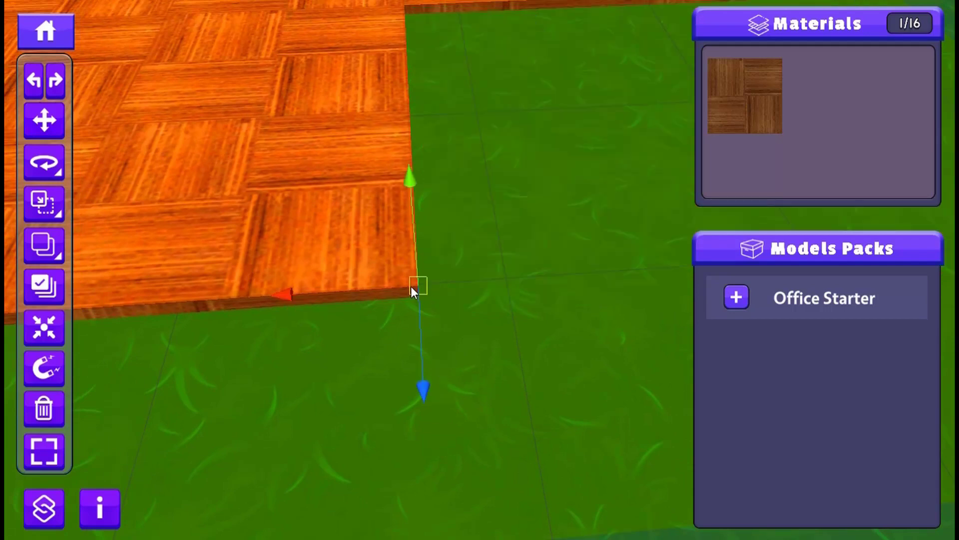
{"action": "key", "text": "ctrl+z"}
- Vertex-snap the block's inner corner to the matching inner corner of the surrounding floor using the temporary snap shortcut
{"action": "scroll", "coordinate": [451, 292], "scroll_direction": "down", "scroll_amount": 1}
{"action": "right_click_drag", "start_coordinate": [427, 293], "coordinate": [359, 293]}
{"action": "middle_click_drag", "start_coordinate": [359, 291], "coordinate": [505, 429]}
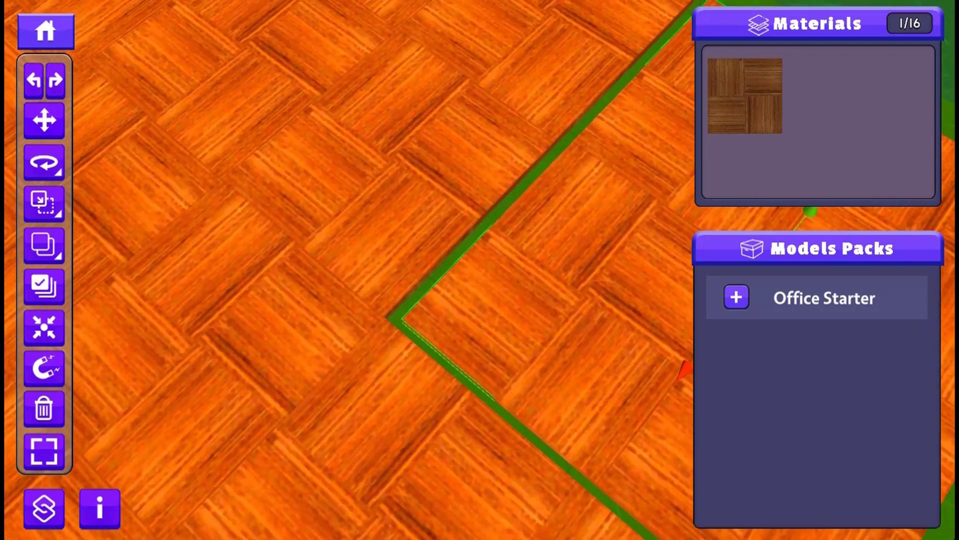
{"action": "scroll", "coordinate": [434, 406], "scroll_direction": "up", "scroll_amount": 2}
{"action": "key", "text": "v"}
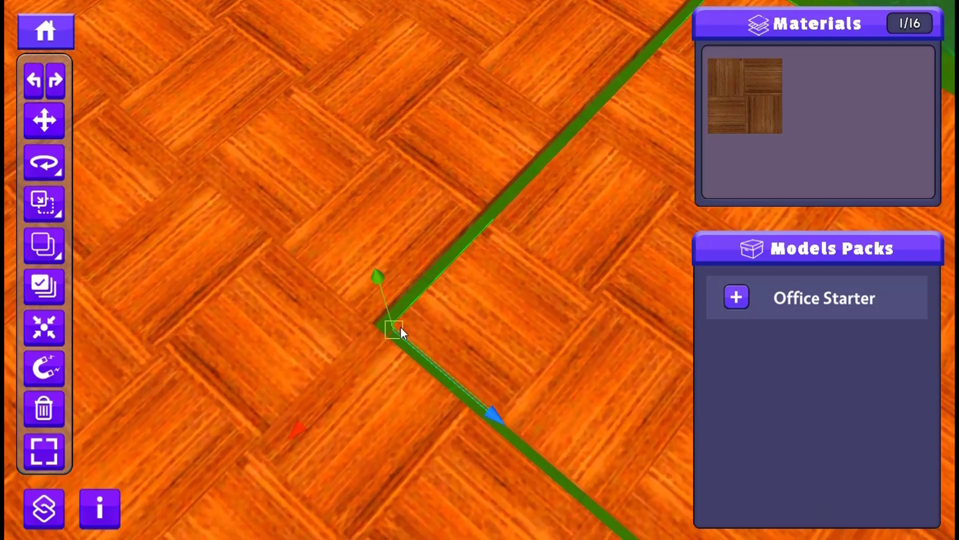
{"action": "left_click_drag", "start_coordinate": [400, 326], "coordinate": [360, 328]}
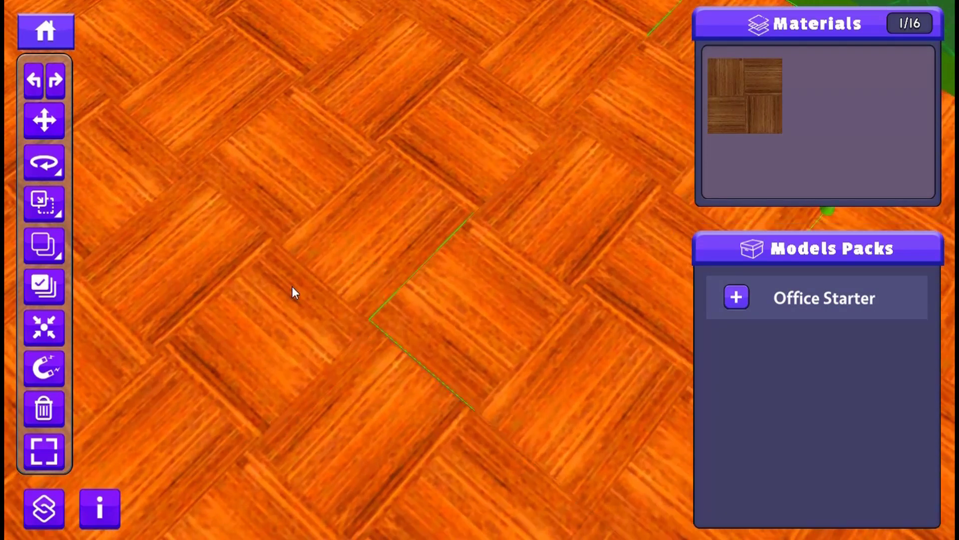
- Inspect the seams around the snapped tile block from several angles and distances
{"action": "scroll", "coordinate": [292, 286], "scroll_direction": "down", "scroll_amount": 2}
{"action": "right_click_drag", "start_coordinate": [634, 364], "coordinate": [434, 334]}
{"action": "middle_click_drag", "start_coordinate": [433, 333], "coordinate": [13, 91]}
{"action": "scroll", "coordinate": [138, 300], "scroll_direction": "up", "scroll_amount": 3}
{"action": "middle_click_drag", "start_coordinate": [138, 300], "coordinate": [372, 414]}
{"action": "scroll", "coordinate": [317, 397], "scroll_direction": "down", "scroll_amount": 2}
{"action": "scroll", "coordinate": [320, 396], "scroll_direction": "down", "scroll_amount": 2}
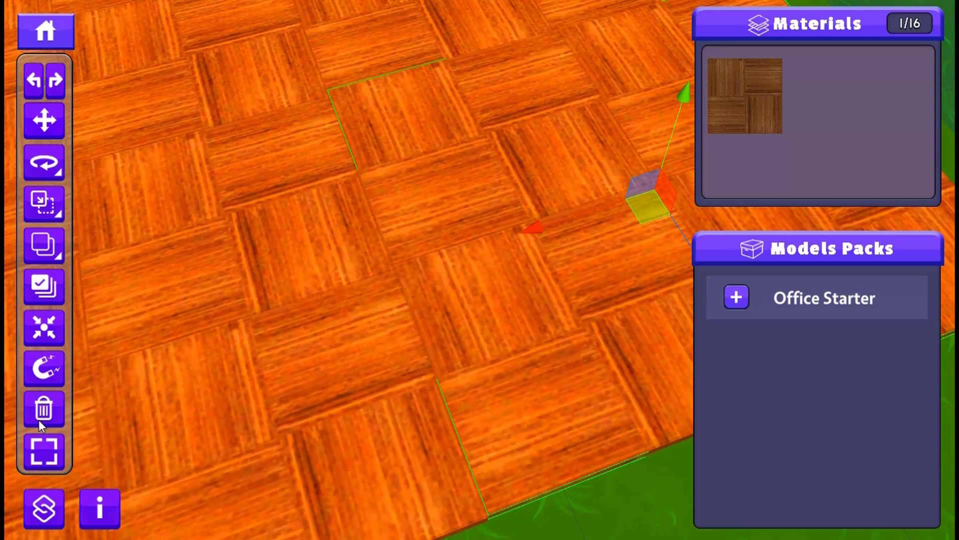
- Switch the editor to full-screen view and look over the whole parquet floor from different sides
{"action": "left_click", "coordinate": [44, 452]}
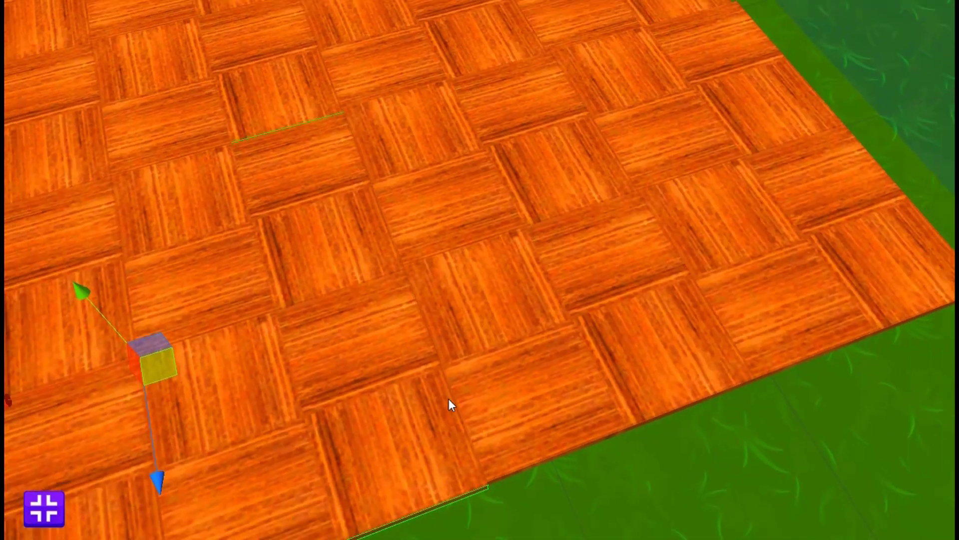
{"action": "right_click_drag", "start_coordinate": [448, 399], "coordinate": [417, 314]}
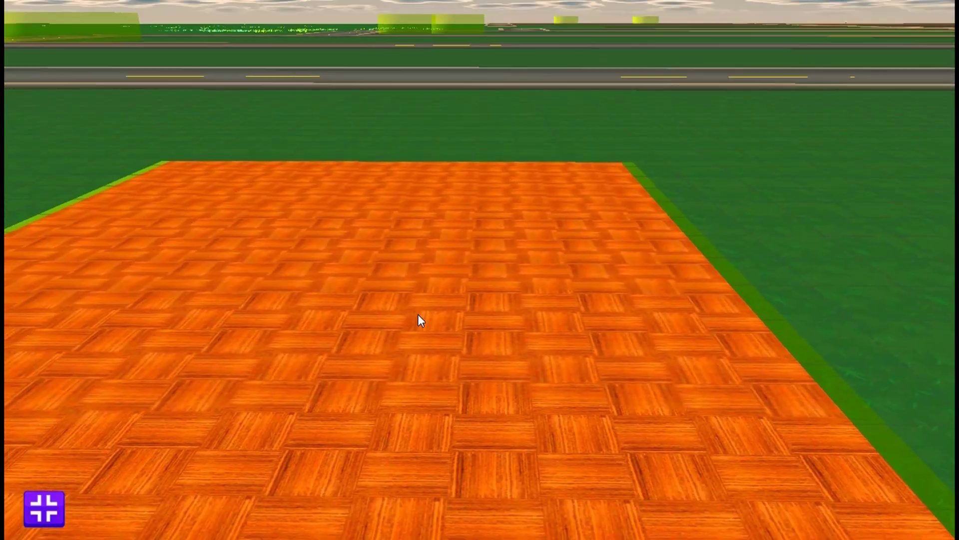
{"action": "right_click_drag", "start_coordinate": [474, 332], "coordinate": [6, 38]}
{"action": "key", "text": "s"}
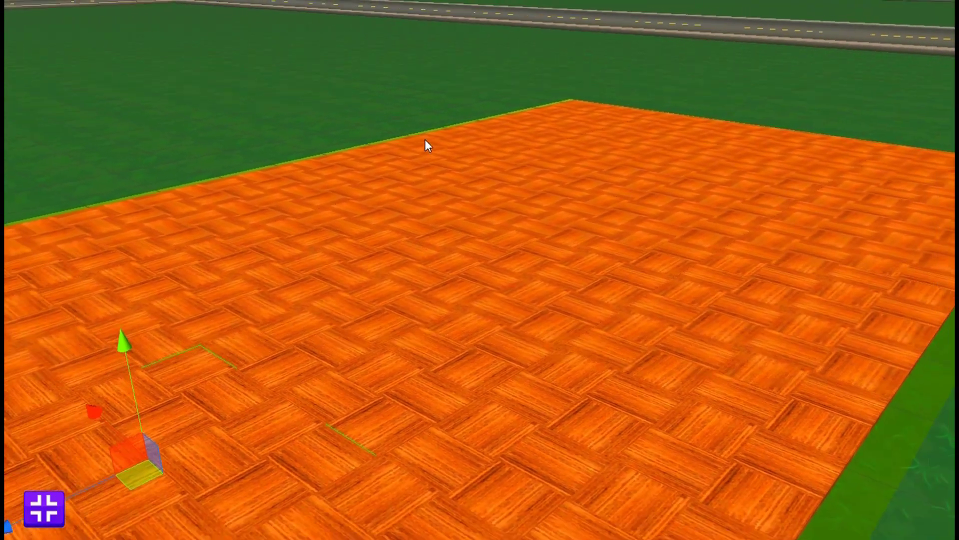
{"action": "right_click_drag", "start_coordinate": [425, 139], "coordinate": [407, 162]}
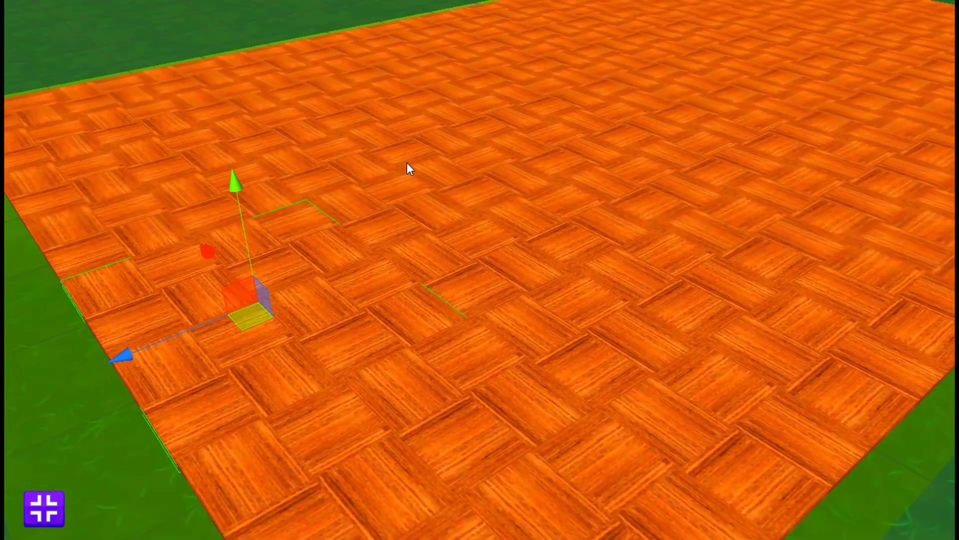
{"action": "right_click_drag", "start_coordinate": [216, 315], "coordinate": [6, 140]}
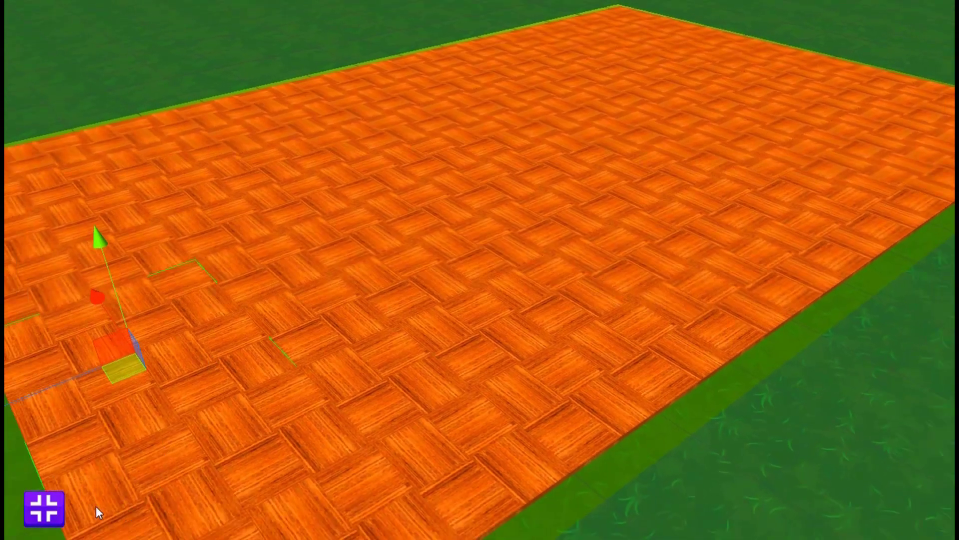
- Leave full-screen view and browse the Office Starter pack's floors, walls and furniture through to the Arts decorations
{"action": "left_click", "coordinate": [44, 508]}
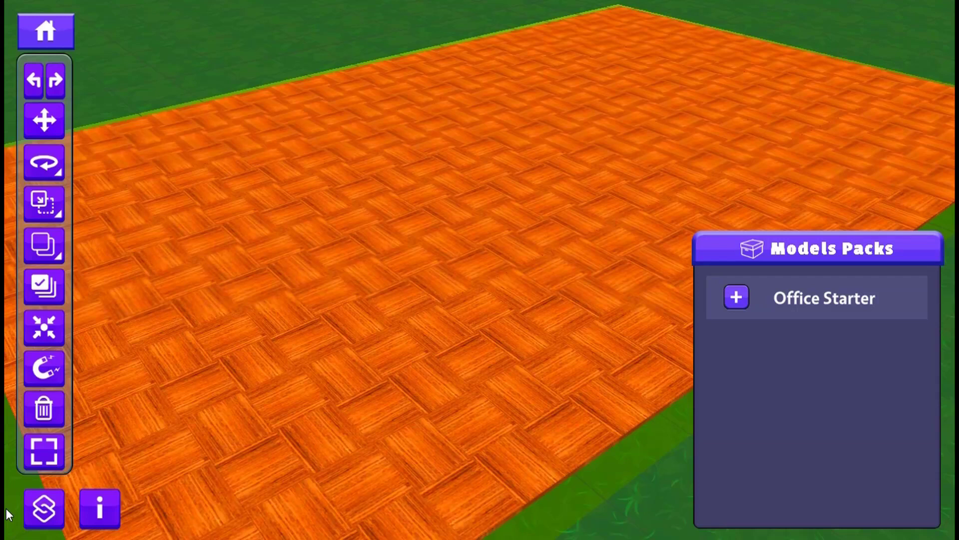
{"action": "left_click", "coordinate": [738, 298]}
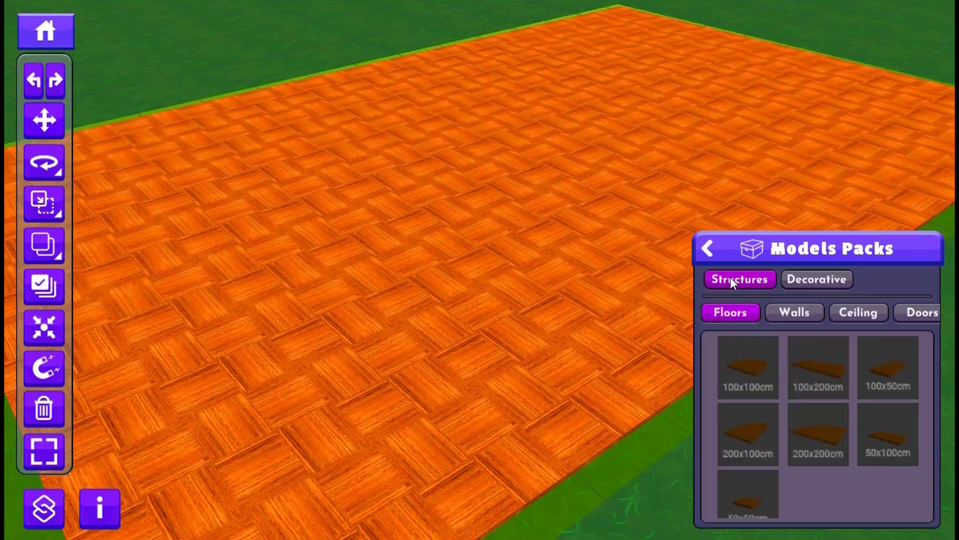
{"action": "left_click", "coordinate": [787, 312]}
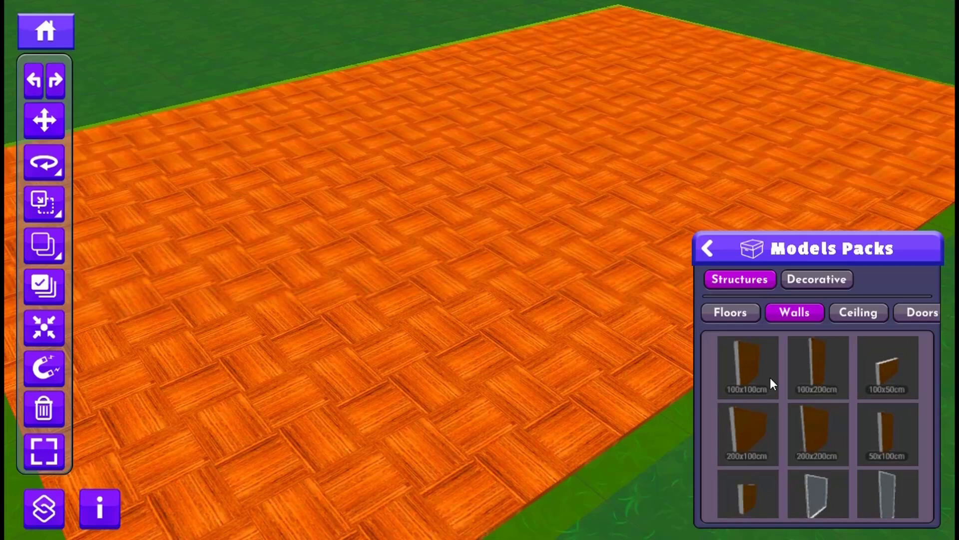
{"action": "left_click", "coordinate": [791, 279]}
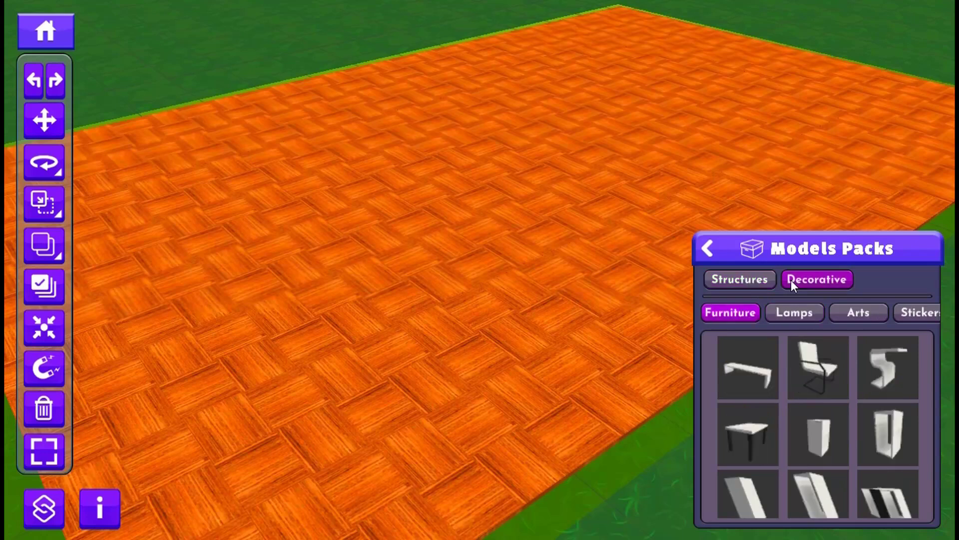
{"action": "left_click", "coordinate": [860, 313]}
{"action": "scroll", "coordinate": [853, 438], "scroll_direction": "down", "scroll_amount": 1}
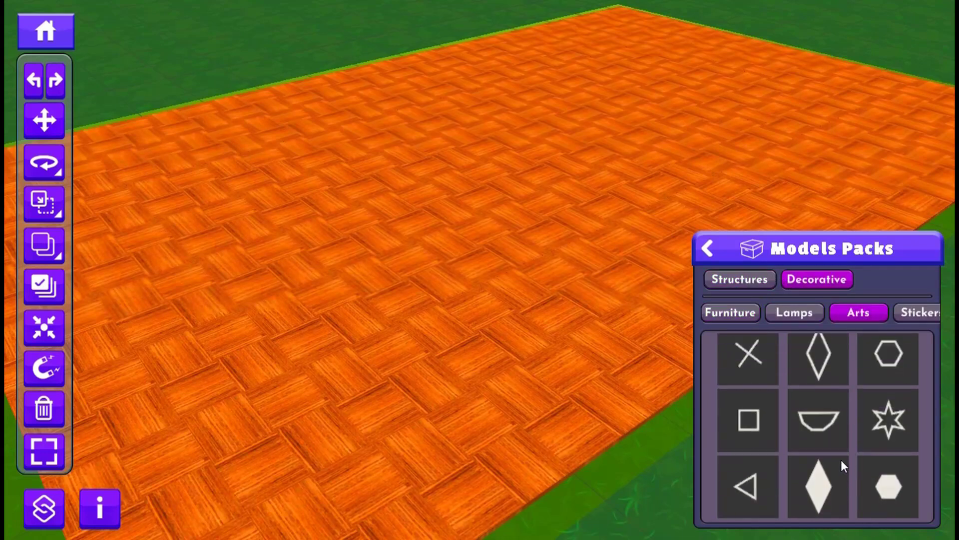
{"action": "scroll", "coordinate": [842, 461], "scroll_direction": "up", "scroll_amount": 1}
- Place the hollow hexagon and the solid hexagon from the Arts models at the same spot on the parquet floor
{"action": "middle_click_drag", "start_coordinate": [301, 267], "coordinate": [377, 336]}
{"action": "scroll", "coordinate": [377, 336], "scroll_direction": "up", "scroll_amount": 1}
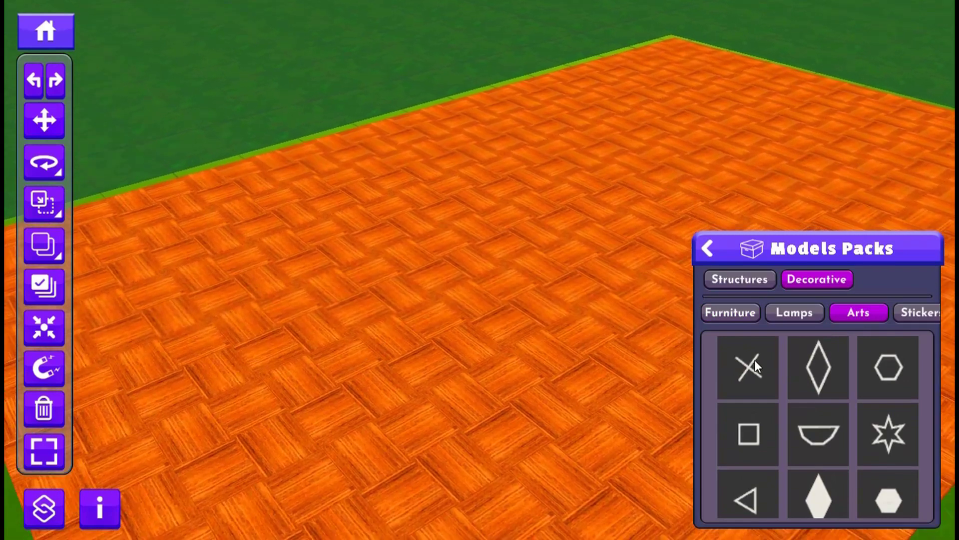
{"action": "left_click", "coordinate": [887, 370]}
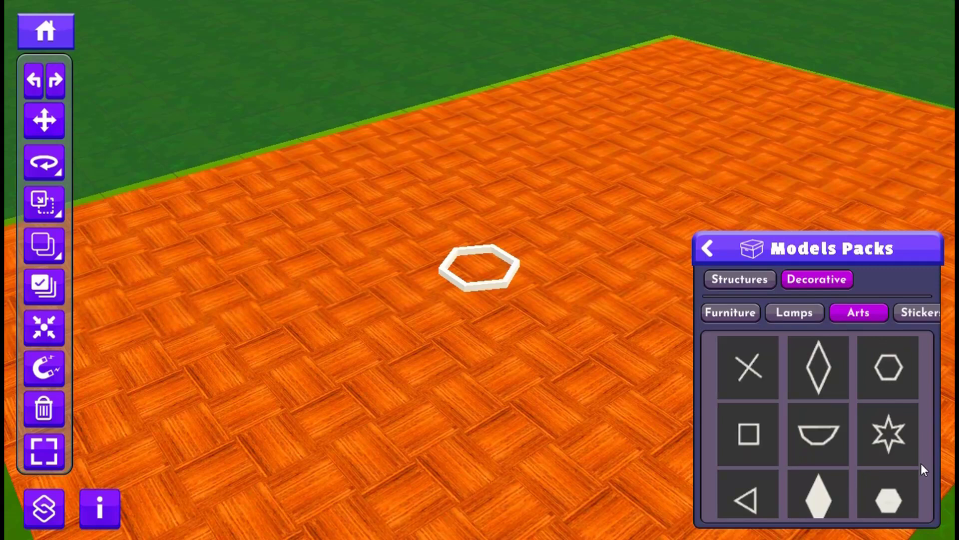
{"action": "scroll", "coordinate": [914, 453], "scroll_direction": "down", "scroll_amount": 1}
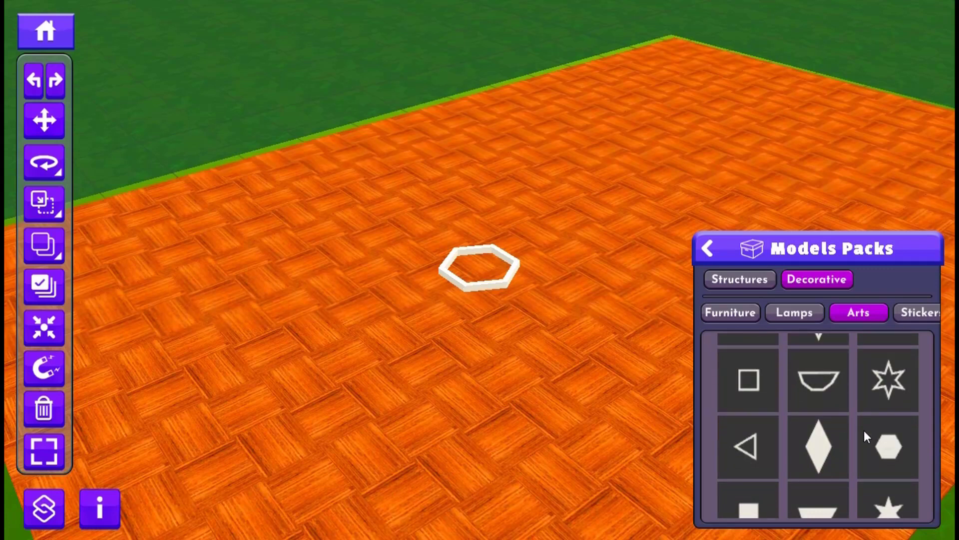
{"action": "left_click", "coordinate": [888, 448]}
{"action": "scroll", "coordinate": [470, 292], "scroll_direction": "up", "scroll_amount": 3}
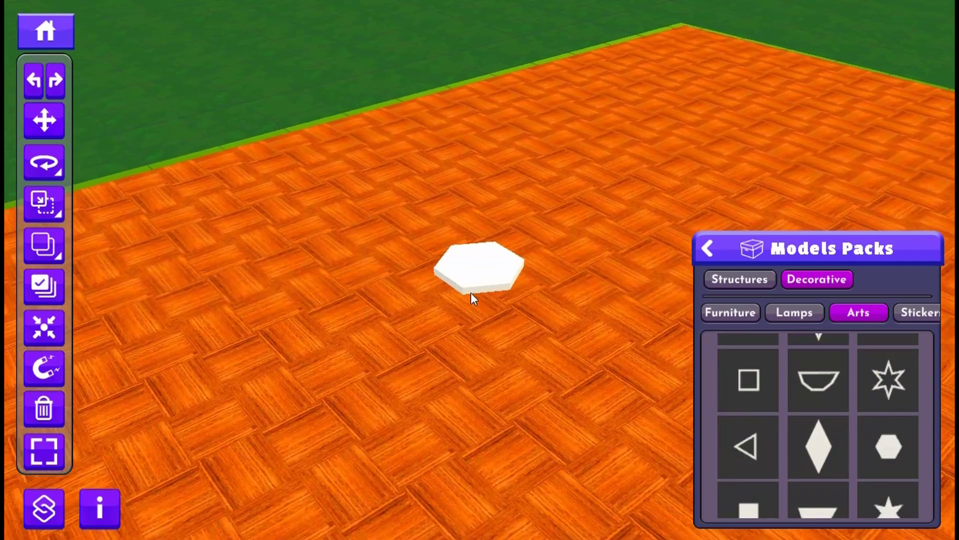
{"action": "scroll", "coordinate": [479, 292], "scroll_direction": "up", "scroll_amount": 4}
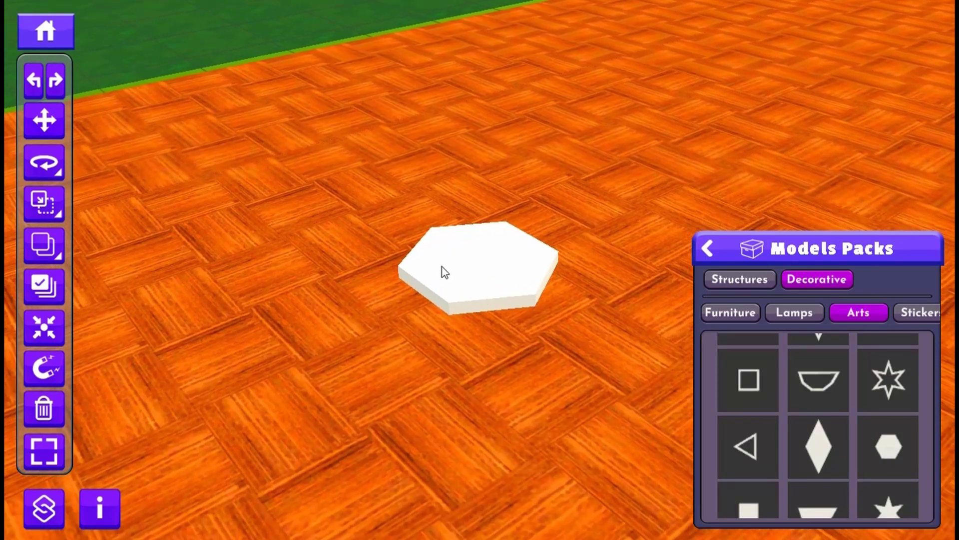
- Apply the Glasses material to the solid hexagon
{"action": "left_click", "coordinate": [476, 266]}
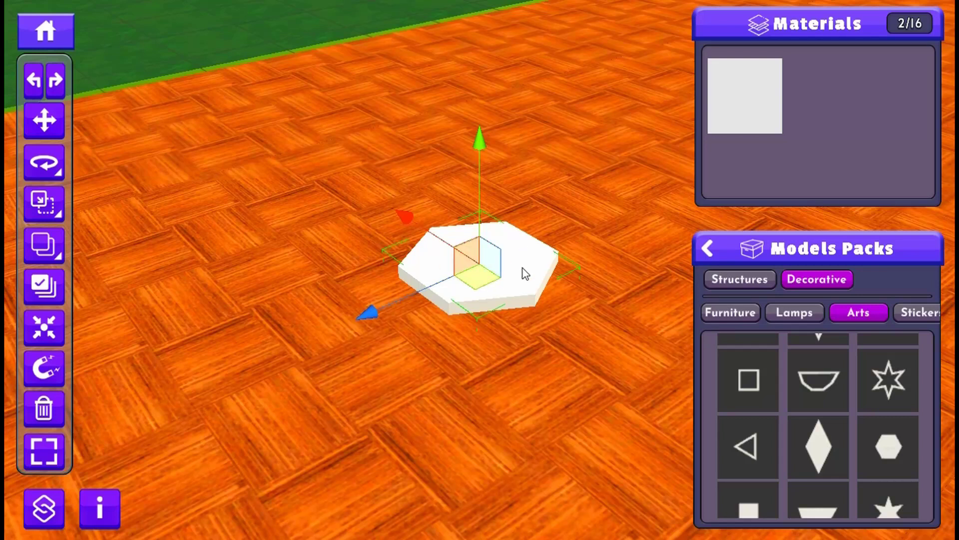
{"action": "left_click", "coordinate": [728, 88]}
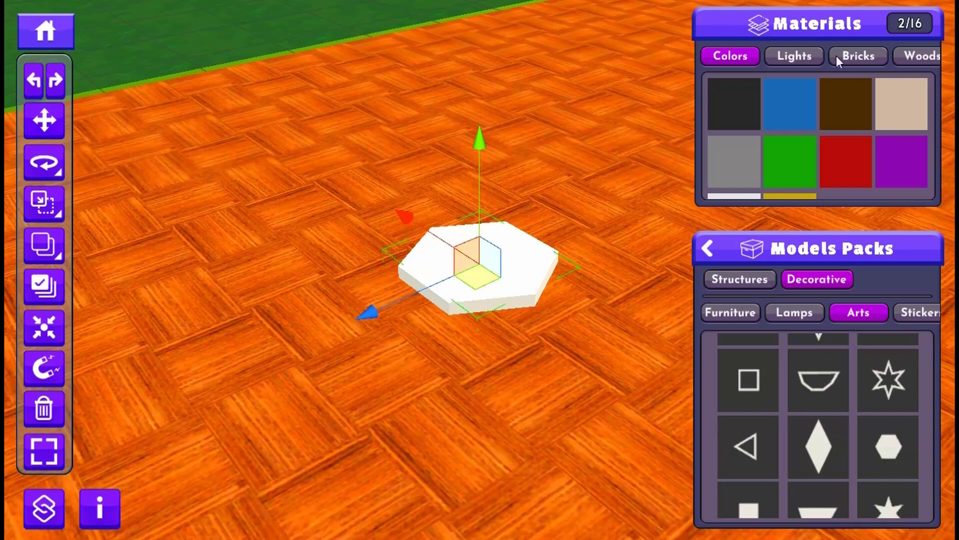
{"action": "left_click_drag", "start_coordinate": [819, 63], "coordinate": [692, 55]}
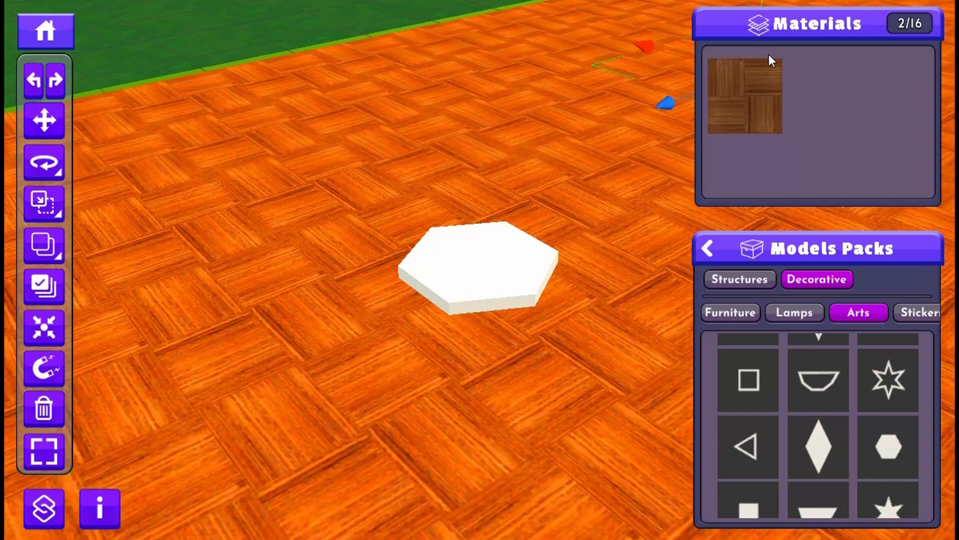
{"action": "left_click", "coordinate": [480, 253]}
{"action": "left_click", "coordinate": [750, 79]}
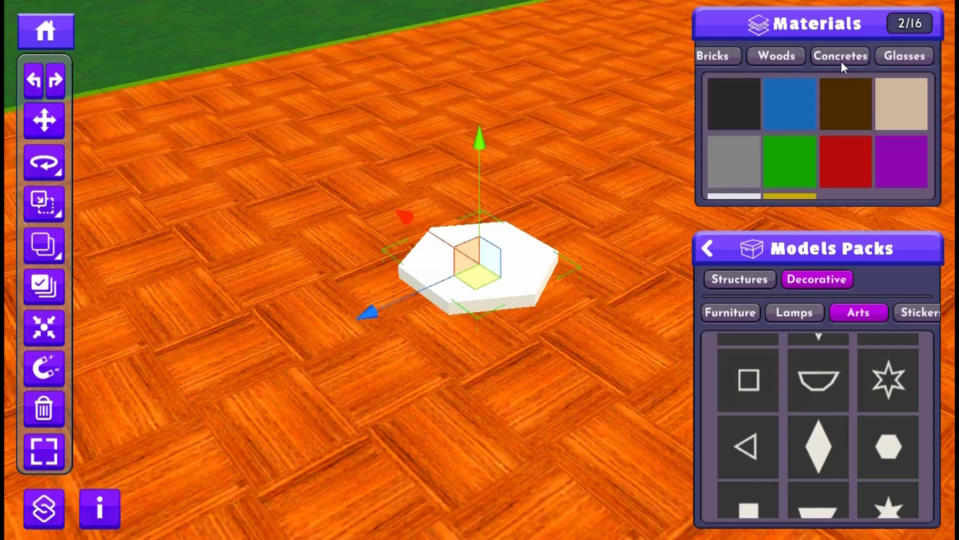
{"action": "left_click", "coordinate": [898, 56]}
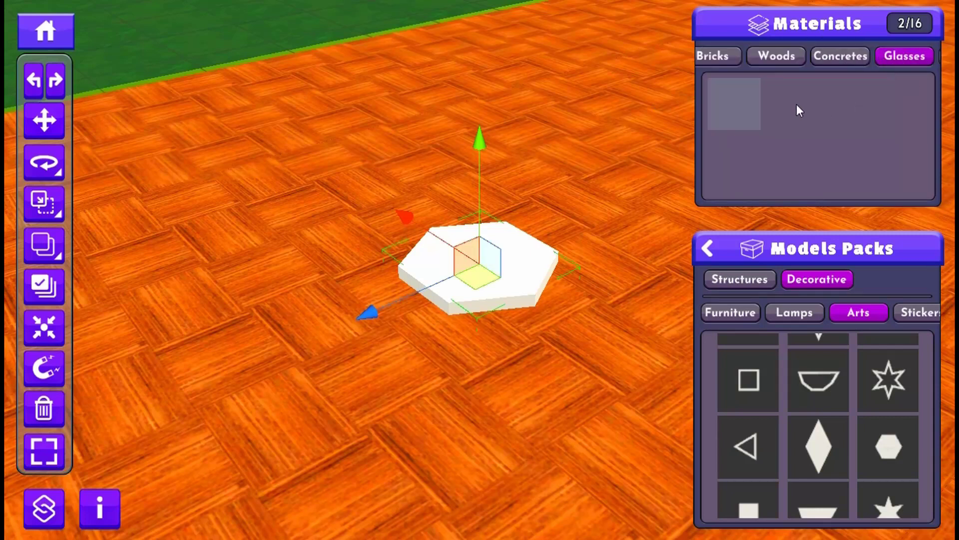
{"action": "left_click", "coordinate": [735, 91]}
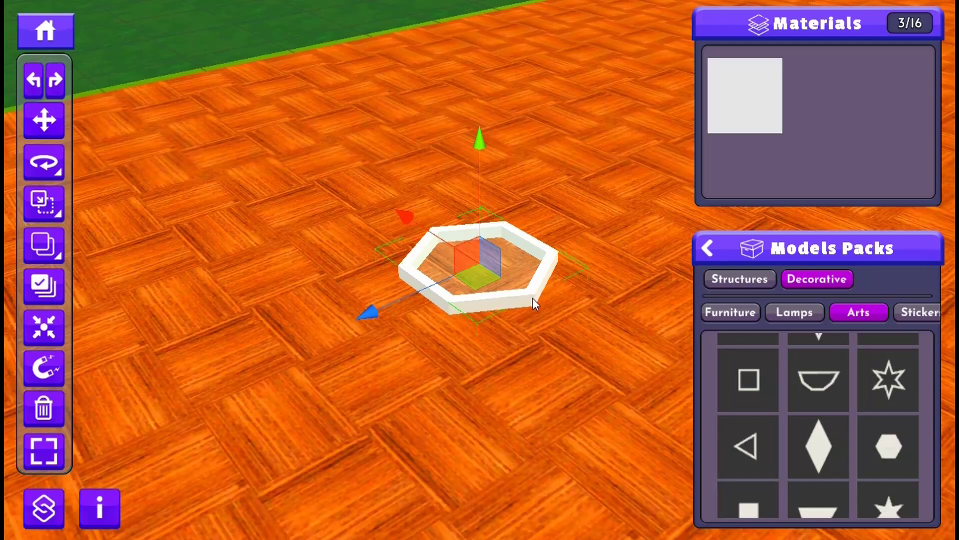
- Apply the black color to the hollow hexagon frame
{"action": "left_click", "coordinate": [735, 100]}
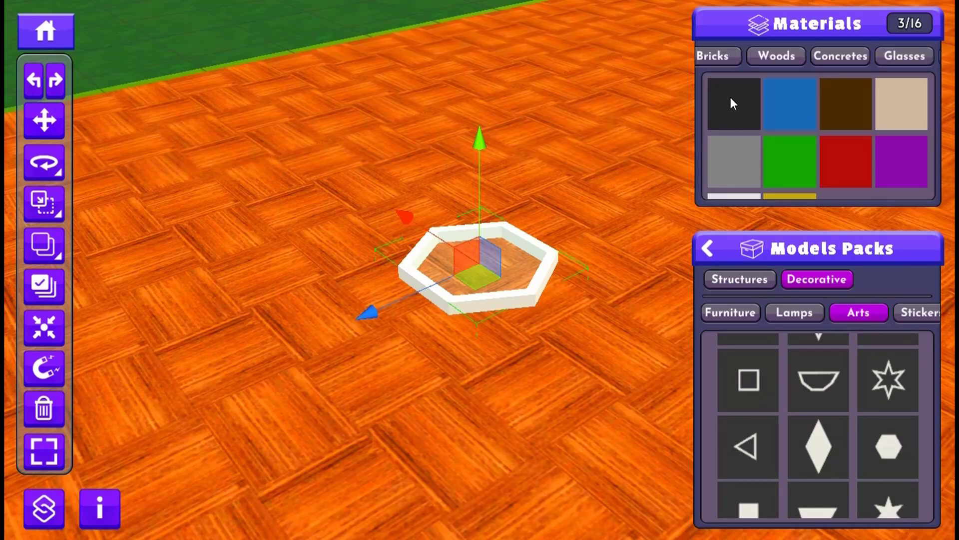
{"action": "left_click", "coordinate": [732, 103]}
{"action": "left_click", "coordinate": [510, 306]}
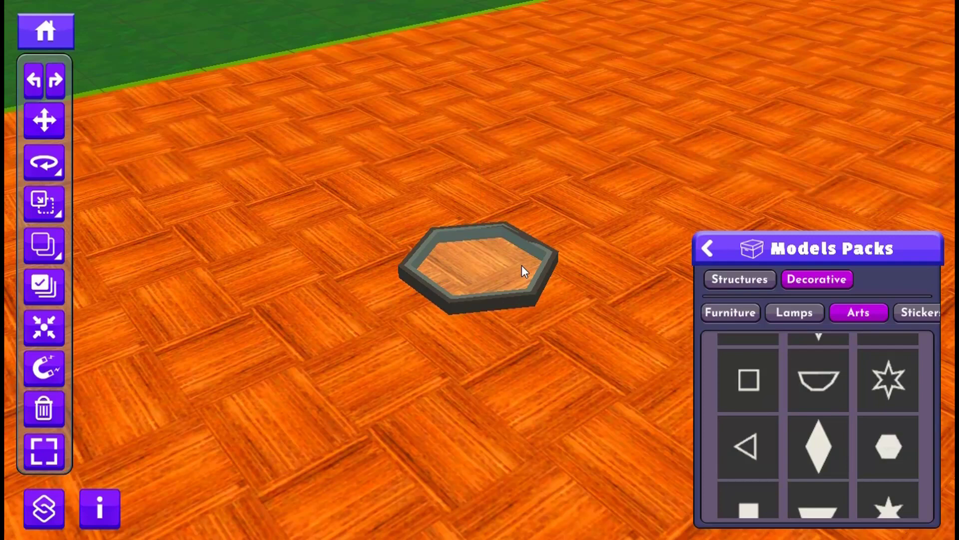
- Scale the glass hexagon down slightly overall and reduce its thickness so it sits inside the black frame
{"action": "left_click", "coordinate": [457, 266]}
{"action": "scroll", "coordinate": [453, 265], "scroll_direction": "up", "scroll_amount": 5}
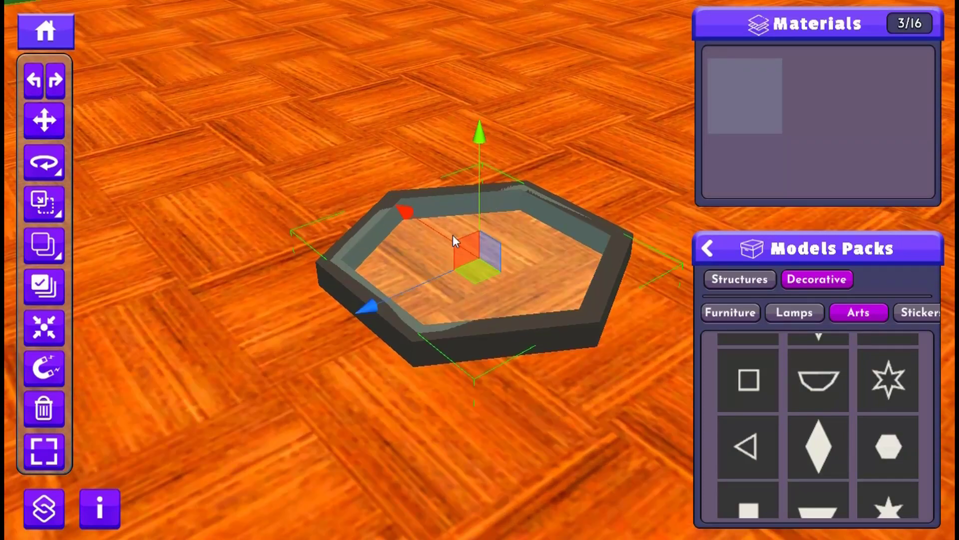
{"action": "key", "text": "r"}
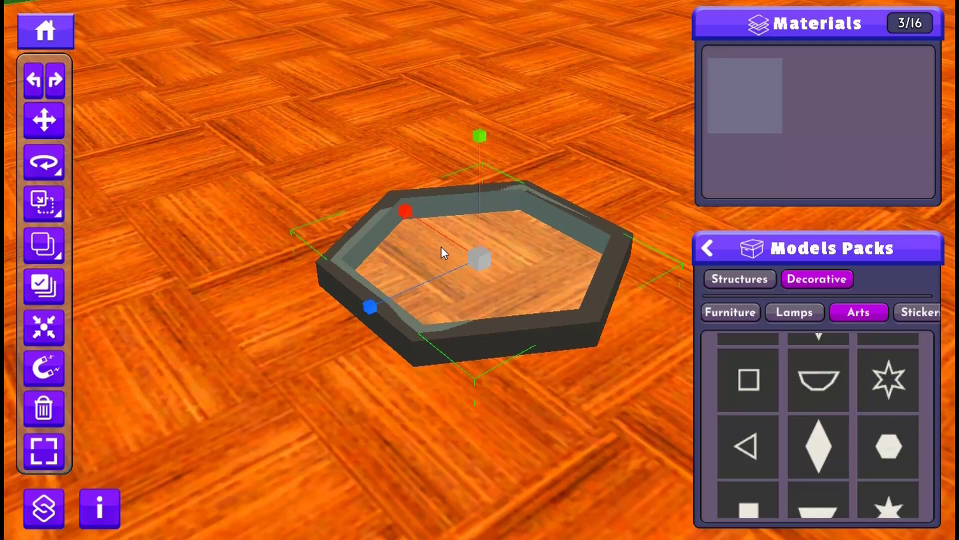
{"action": "mouse_move", "coordinate": [479, 253]}
{"action": "left_mouse_down"}
{"action": "mouse_move", "coordinate": [490, 274]}
{"action": "mouse_move", "coordinate": [490, 258]}
{"action": "left_mouse_up"}
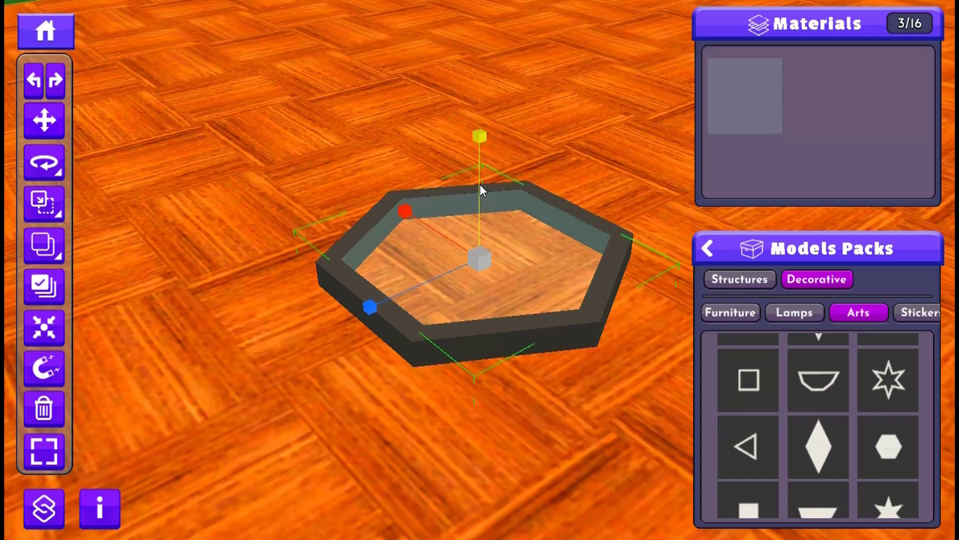
{"action": "left_click_drag", "start_coordinate": [479, 187], "coordinate": [491, 300]}
- Select the glass hexagon and its black frame together and raise them vertically above the floor
{"action": "scroll", "coordinate": [478, 232], "scroll_direction": "down", "scroll_amount": 3}
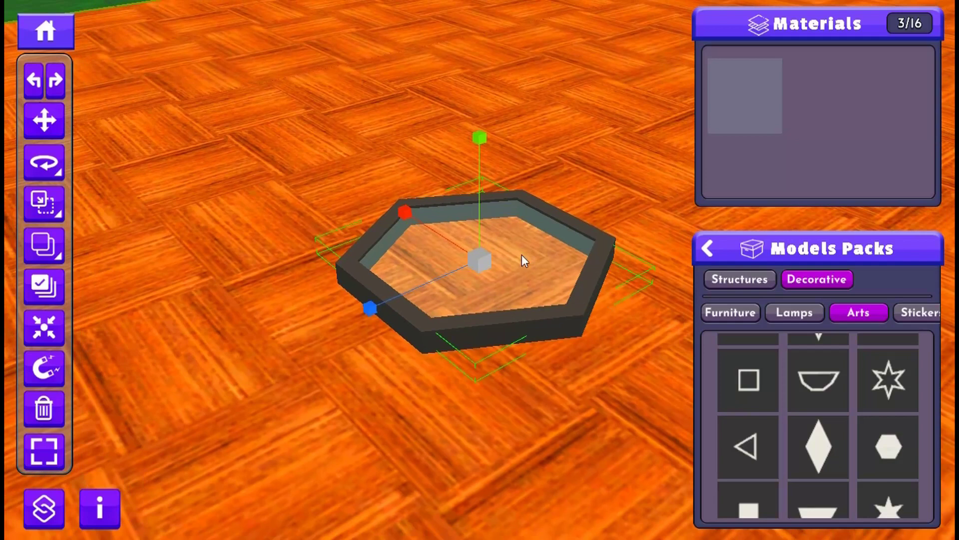
{"action": "scroll", "coordinate": [530, 297], "scroll_direction": "down", "scroll_amount": 3}
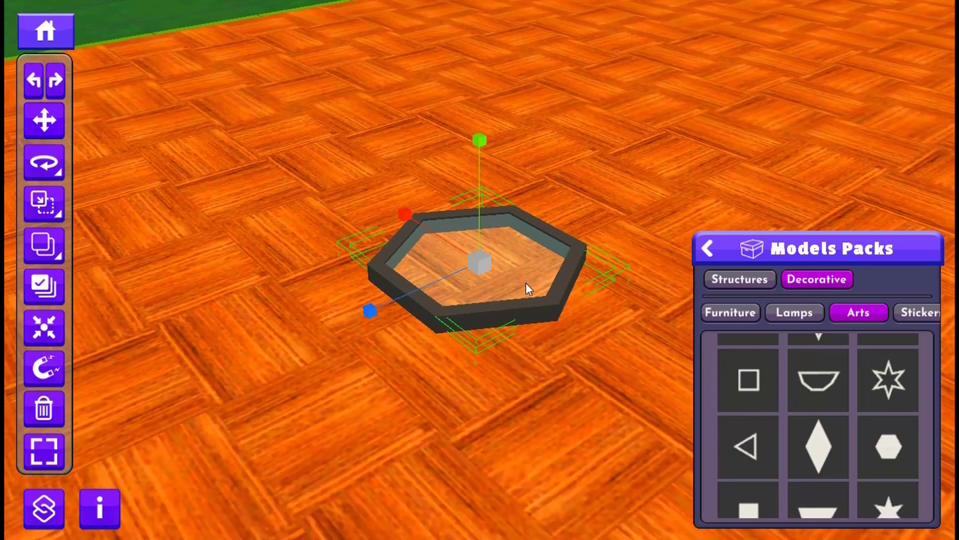
{"action": "scroll", "coordinate": [526, 283], "scroll_direction": "down", "scroll_amount": 1}
{"action": "key", "text": "w"}
{"action": "left_click_drag", "start_coordinate": [482, 196], "coordinate": [475, 103]}
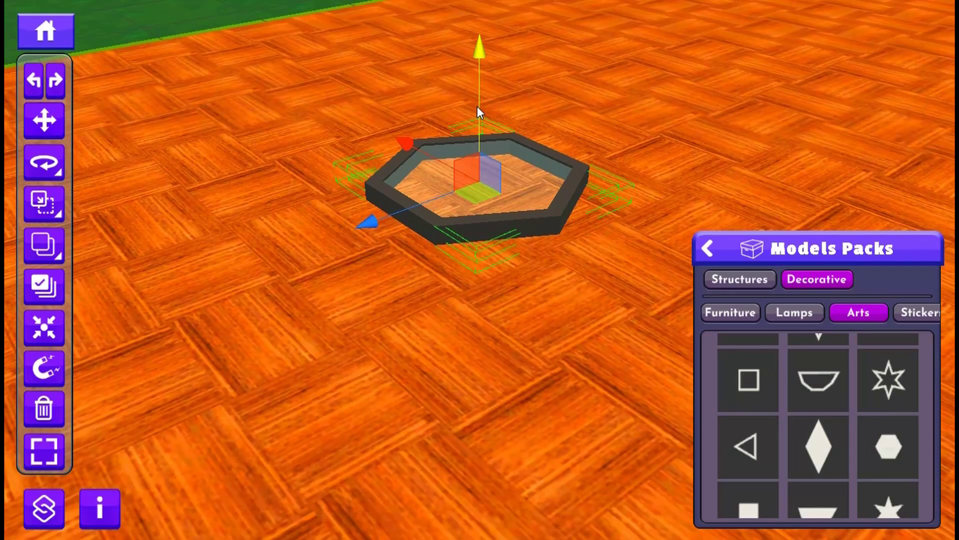
- Scale the selected glass hexagon and frame up uniformly to about twice their size
{"action": "key", "text": "r"}
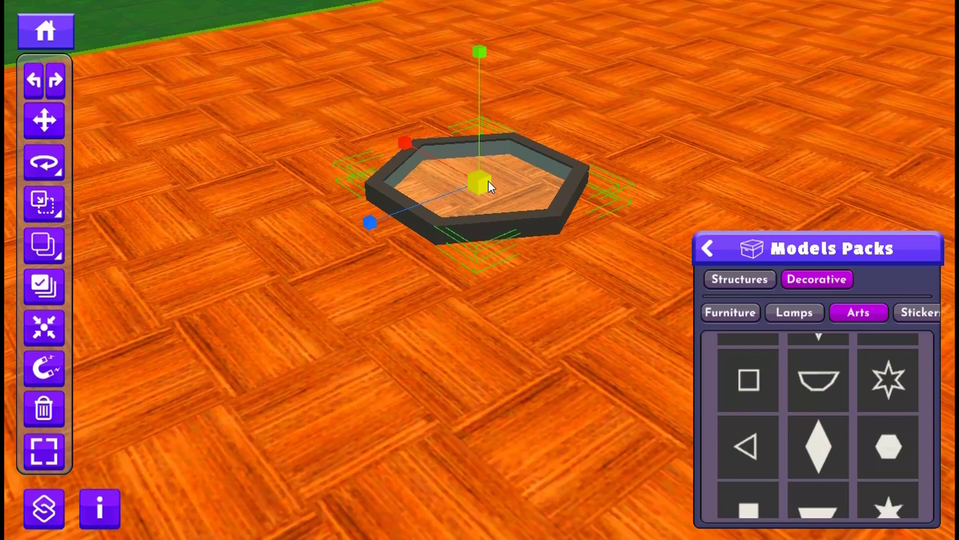
{"action": "left_click_drag", "start_coordinate": [488, 183], "coordinate": [799, 1]}
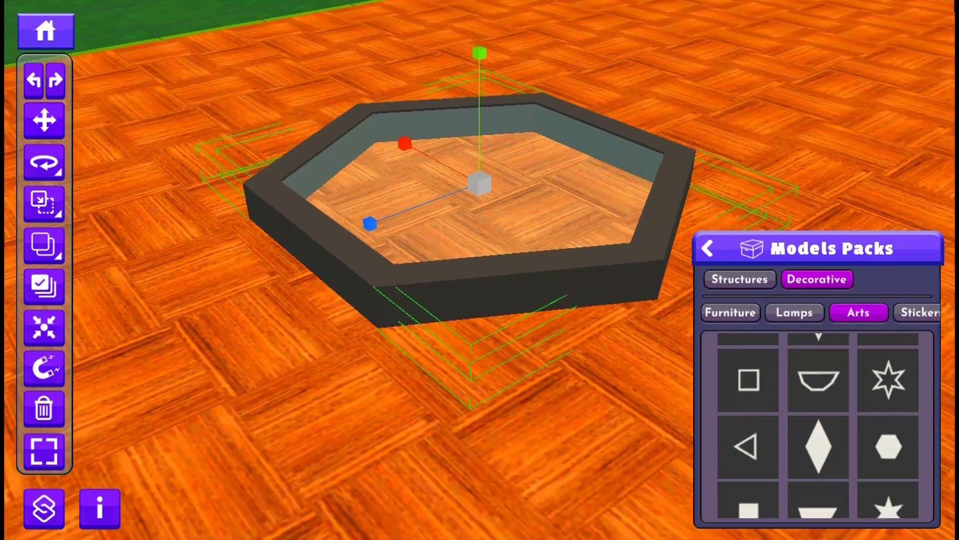
{"action": "scroll", "coordinate": [443, 304], "scroll_direction": "down", "scroll_amount": 5}
{"action": "middle_click_drag", "start_coordinate": [438, 296], "coordinate": [514, 220]}
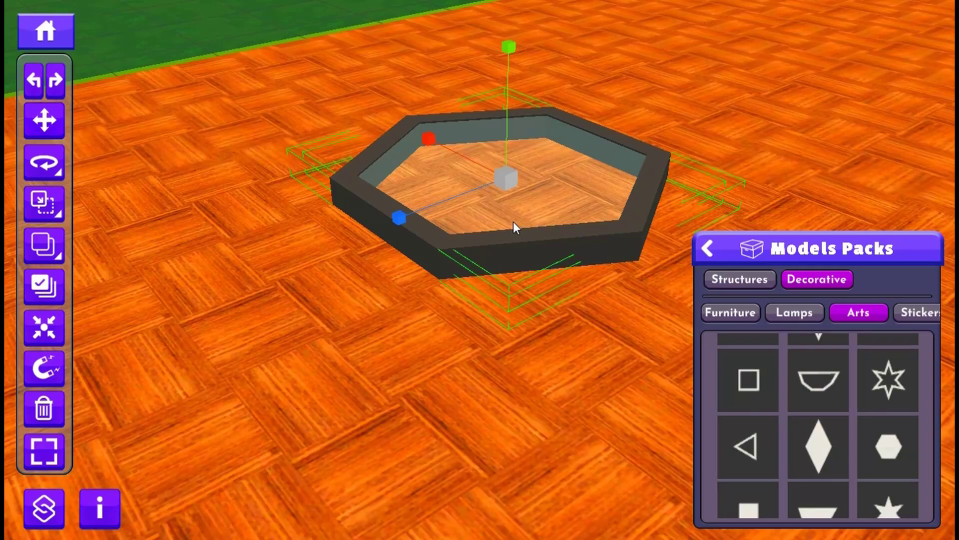
- Clear the selection, pick the glass hexagon and the black frame individually, and reselect both together
{"action": "left_click", "coordinate": [579, 168]}
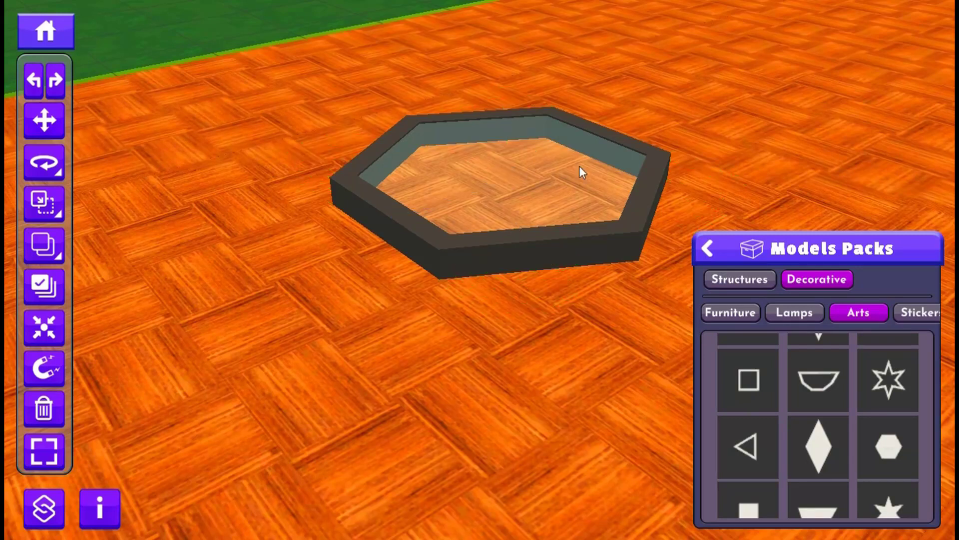
{"action": "left_click", "coordinate": [470, 166]}
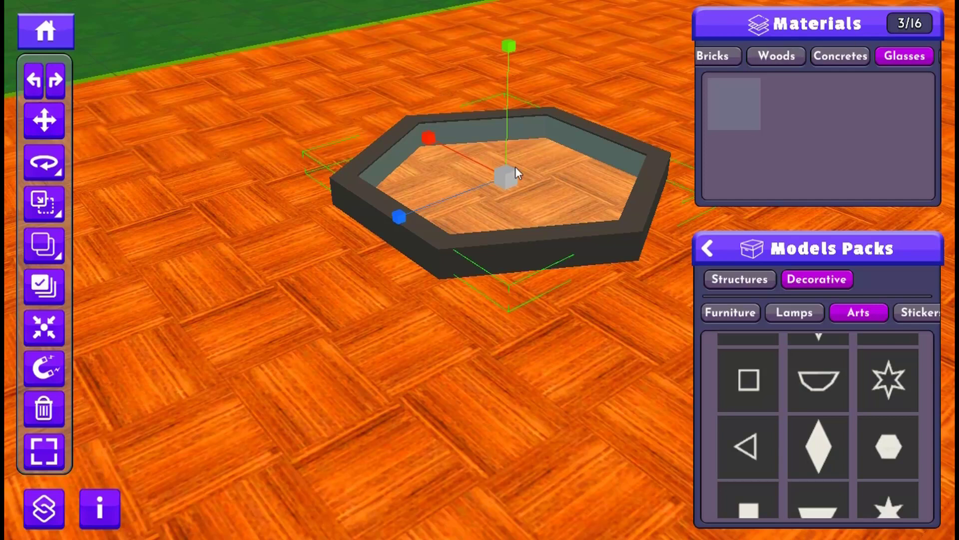
{"action": "left_click", "coordinate": [520, 252]}
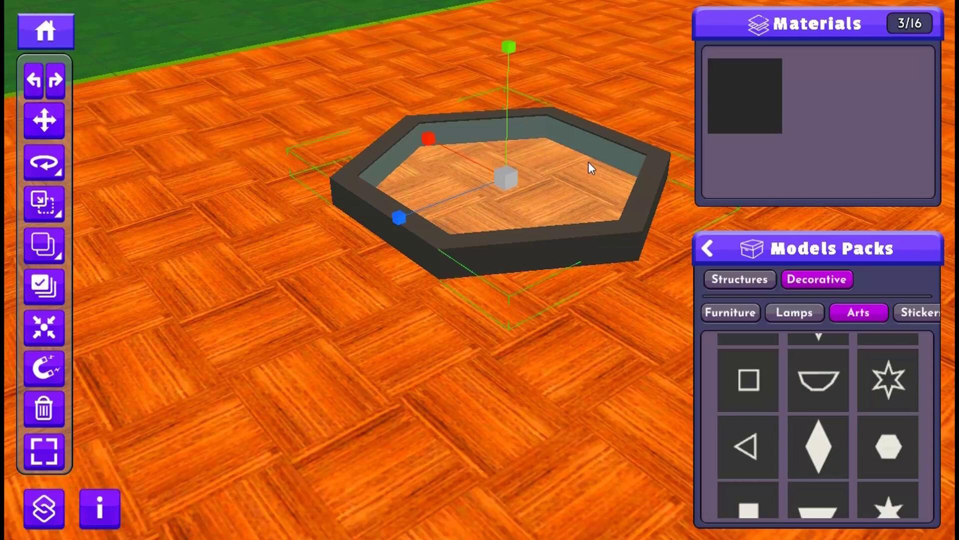
{"action": "left_click", "coordinate": [577, 243]}
{"action": "left_click", "coordinate": [628, 246]}
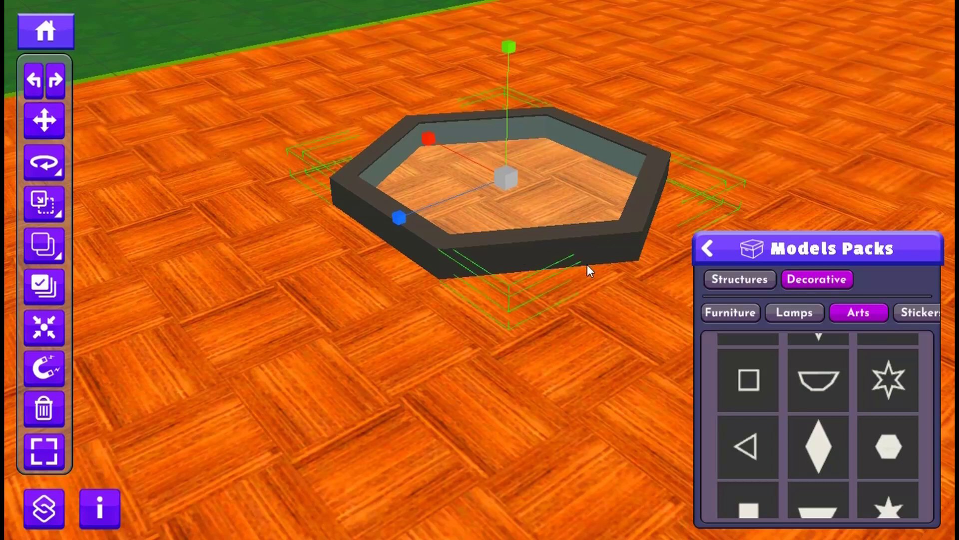
- Enable angle-snapped rotation, reselect the glass hexagon and black frame together, and try tilting them
{"action": "left_click", "coordinate": [60, 175]}
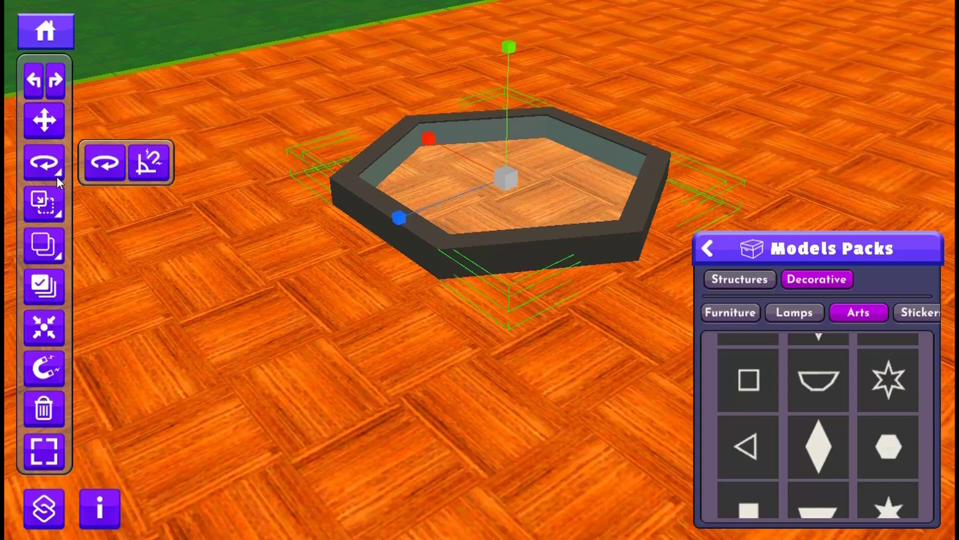
{"action": "left_click", "coordinate": [151, 165]}
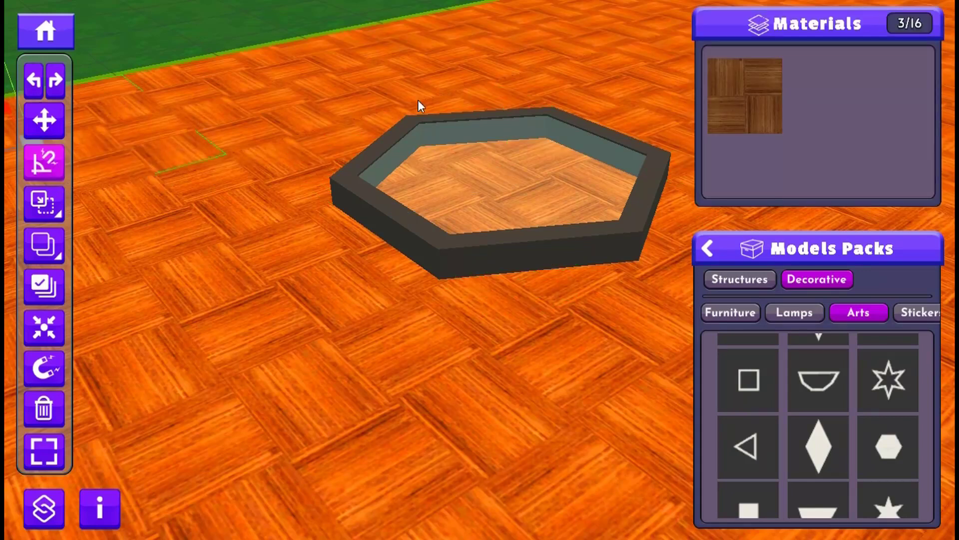
{"action": "left_click", "coordinate": [491, 199]}
{"action": "left_click", "coordinate": [632, 243], "text": "ctrl"}
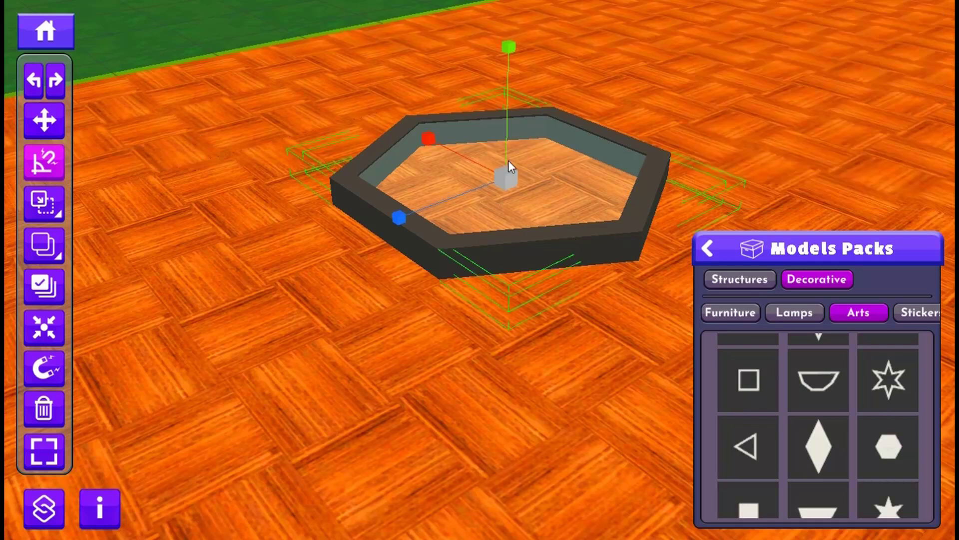
{"action": "left_click", "coordinate": [50, 163]}
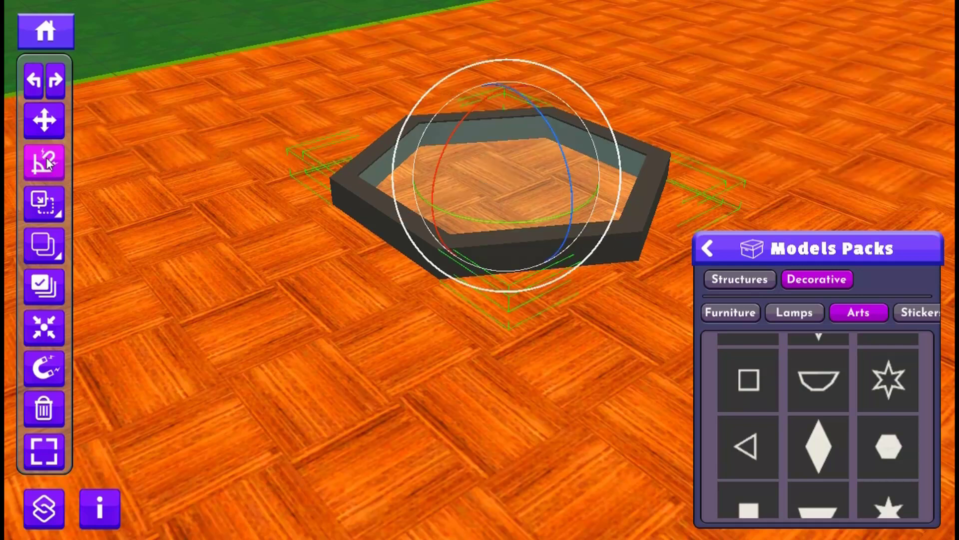
{"action": "left_click_drag", "start_coordinate": [452, 133], "coordinate": [477, 186]}
{"action": "middle_click_drag", "start_coordinate": [439, 215], "coordinate": [441, 283]}
- Raise the selected glass hexagon and frame higher above the floor
{"action": "key", "text": "w"}
{"action": "left_click_drag", "start_coordinate": [494, 124], "coordinate": [503, 0]}
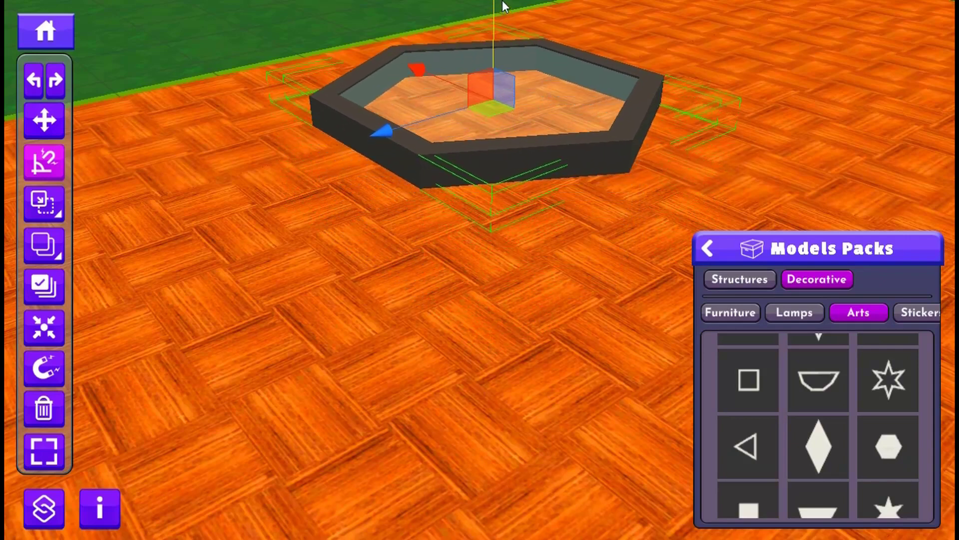
{"action": "middle_click_drag", "start_coordinate": [481, 235], "coordinate": [443, 275]}
{"action": "scroll", "coordinate": [442, 276], "scroll_direction": "down", "scroll_amount": 1}
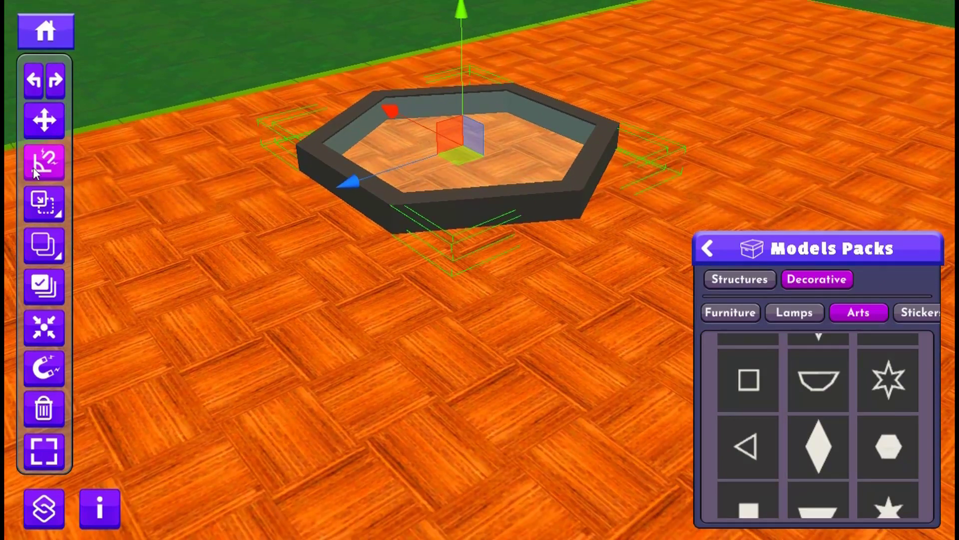
- Rotate the selected glass hexagon and frame with angle snapping from lying flat to standing upright
{"action": "left_click", "coordinate": [49, 169]}
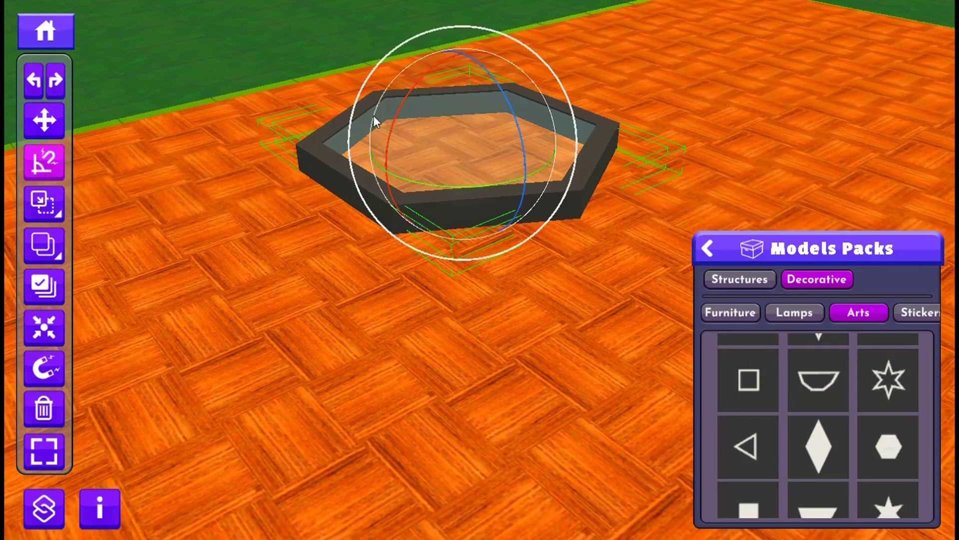
{"action": "left_click_drag", "start_coordinate": [392, 109], "coordinate": [394, 271]}
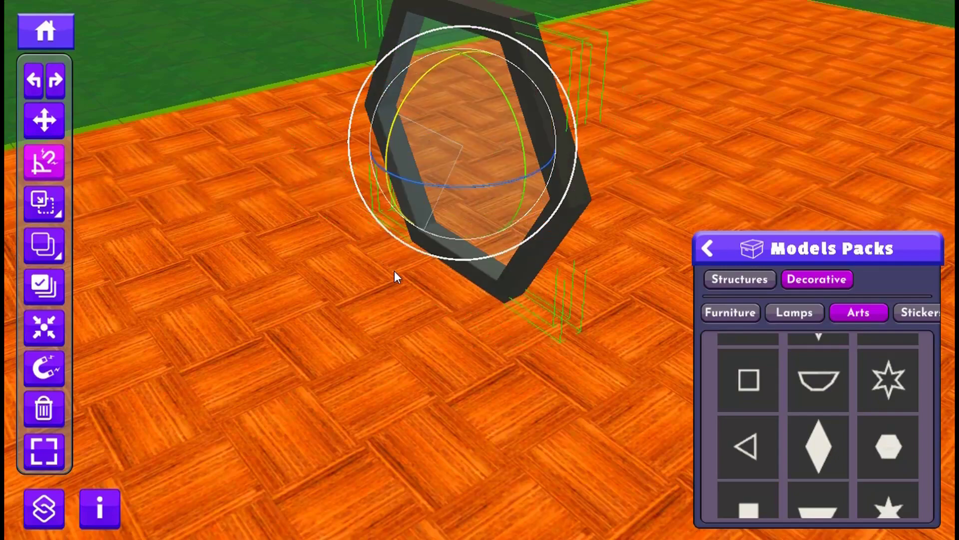
{"action": "right_click_drag", "start_coordinate": [569, 277], "coordinate": [311, 283]}
{"action": "middle_click_drag", "start_coordinate": [164, 278], "coordinate": [868, 60]}
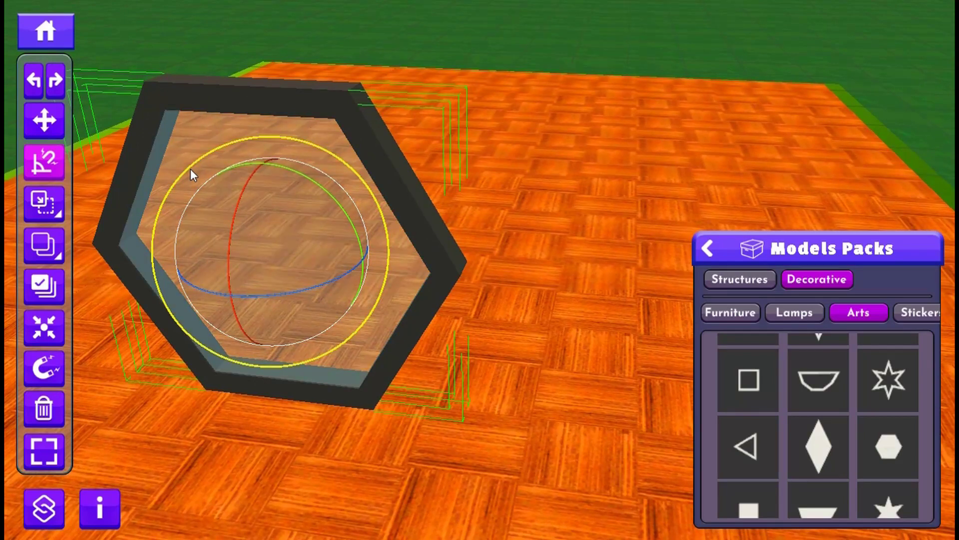
- Duplicate the upright framed glass hexagon and move the copy sideways and up until its slanted edge meets the original's
{"action": "key", "text": "w"}
{"action": "left_click_drag", "start_coordinate": [205, 246], "coordinate": [569, 271]}
{"action": "left_click_drag", "start_coordinate": [644, 375], "coordinate": [630, 258]}
{"action": "left_click_drag", "start_coordinate": [555, 150], "coordinate": [494, 151]}
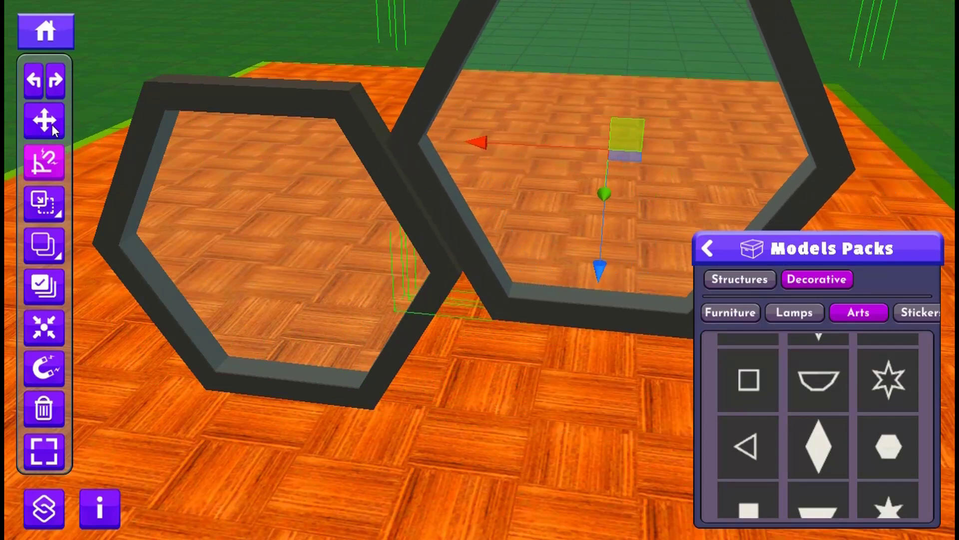
{"action": "left_click_drag", "start_coordinate": [547, 155], "coordinate": [521, 148]}
{"action": "left_click_drag", "start_coordinate": [622, 133], "coordinate": [603, 78]}
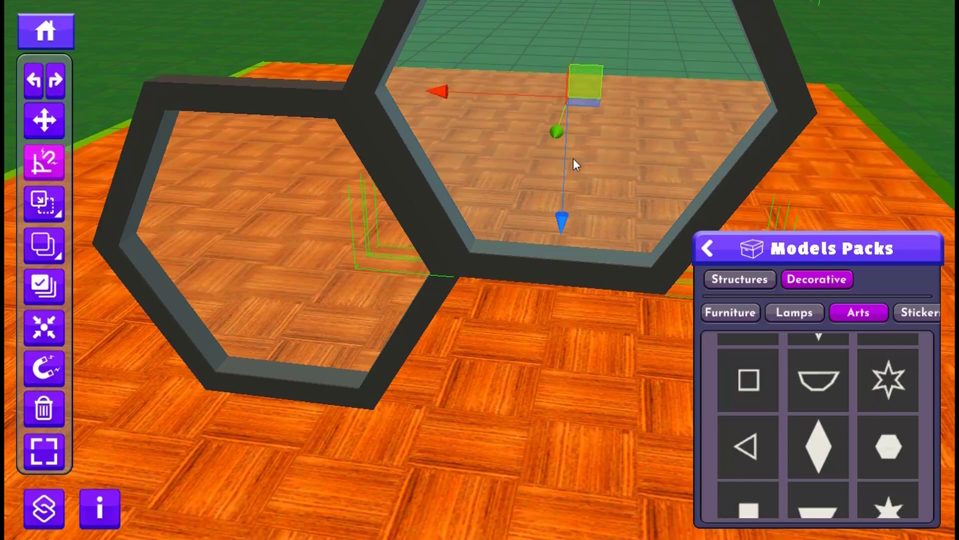
- Place a third copy of the framed hexagon below the second one and delete it
{"action": "left_click_drag", "start_coordinate": [567, 161], "coordinate": [549, 497]}
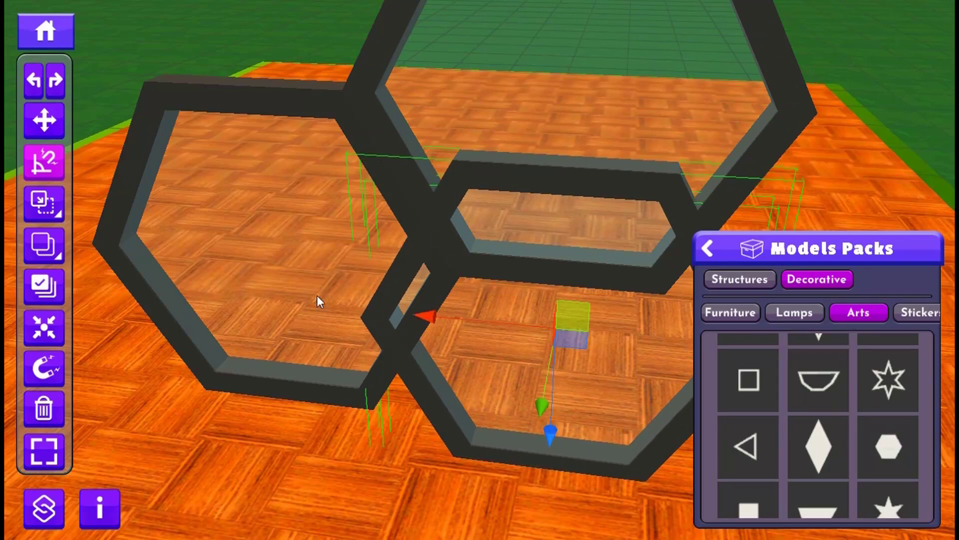
{"action": "key", "text": "Delete"}
{"action": "scroll", "coordinate": [372, 230], "scroll_direction": "down", "scroll_amount": 4}
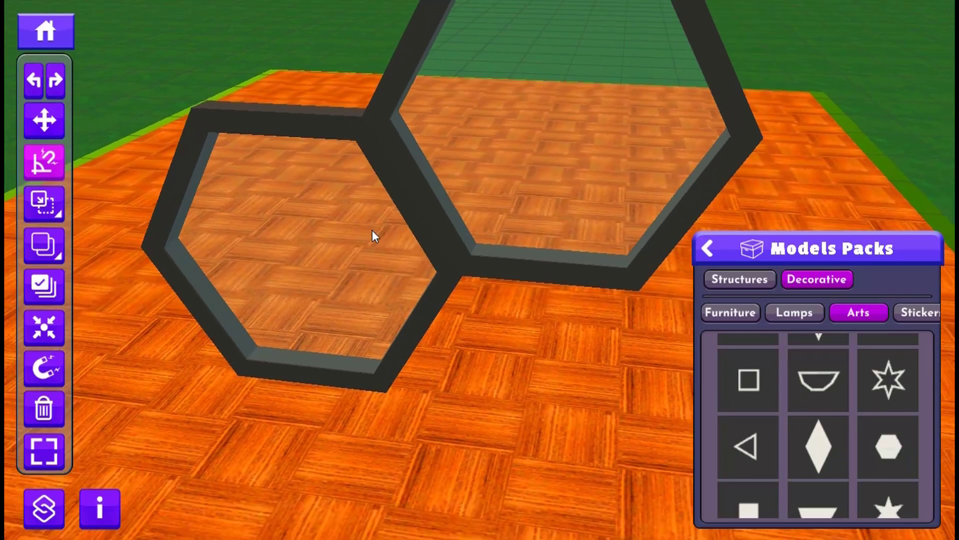
{"action": "scroll", "coordinate": [372, 230], "scroll_direction": "down", "scroll_amount": 4}
{"action": "middle_click_drag", "start_coordinate": [417, 243], "coordinate": [235, 318]}
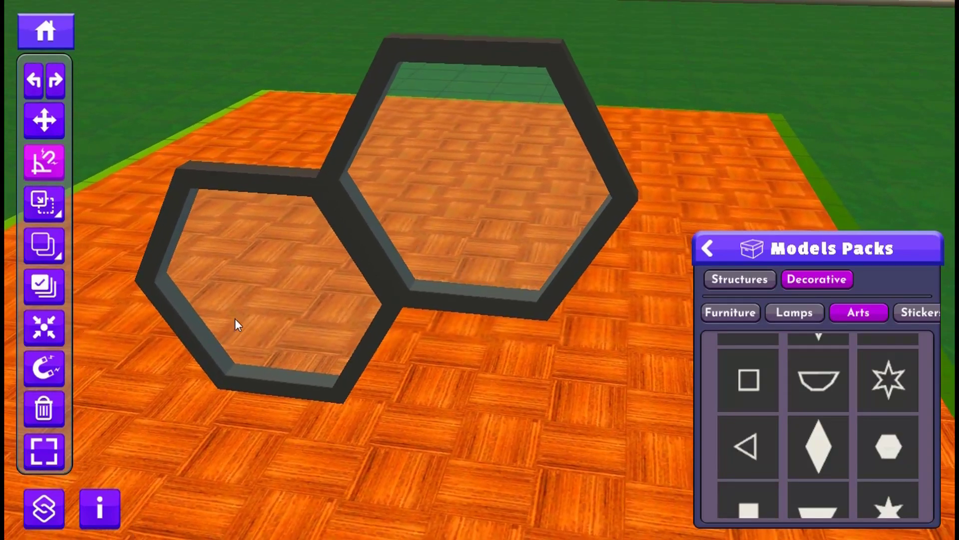
- Browse the floor and wall models in the pack's Structures category
{"action": "left_click", "coordinate": [740, 281]}
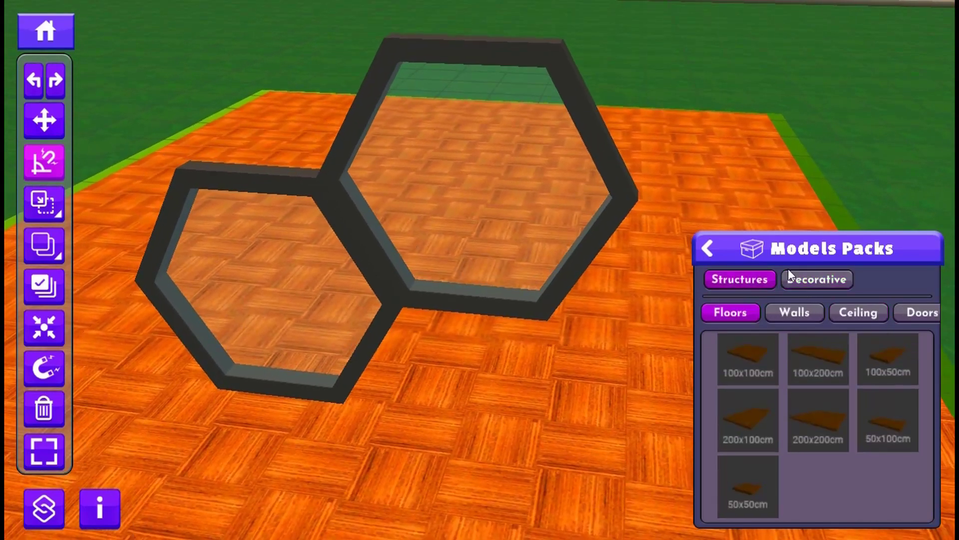
{"action": "left_click", "coordinate": [778, 316]}
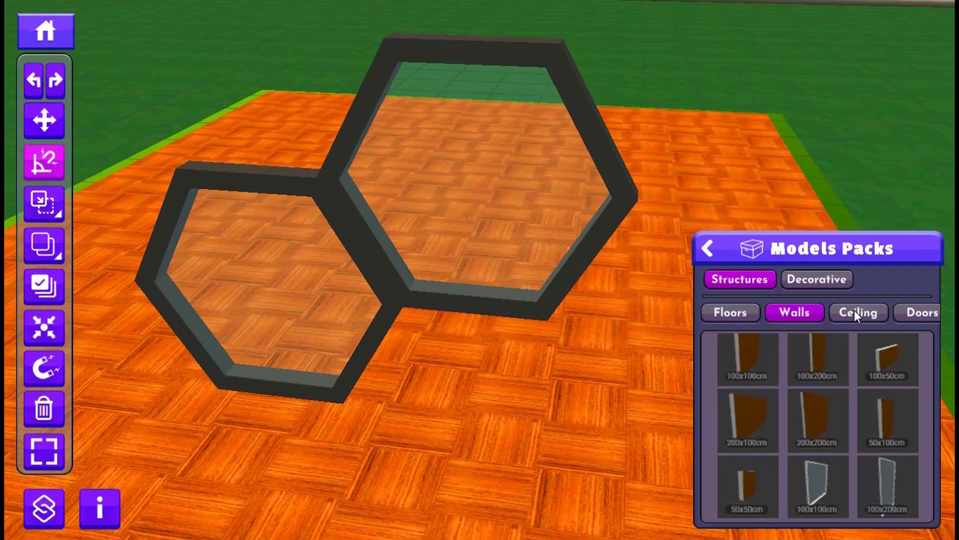
{"action": "scroll", "coordinate": [361, 353], "scroll_direction": "down", "scroll_amount": 4}
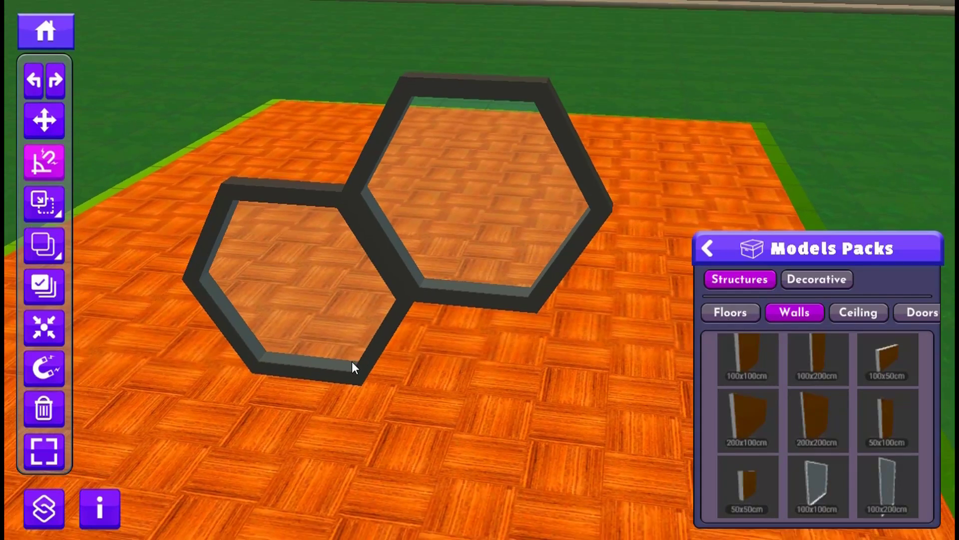
{"action": "right_click_drag", "start_coordinate": [368, 337], "coordinate": [393, 403]}
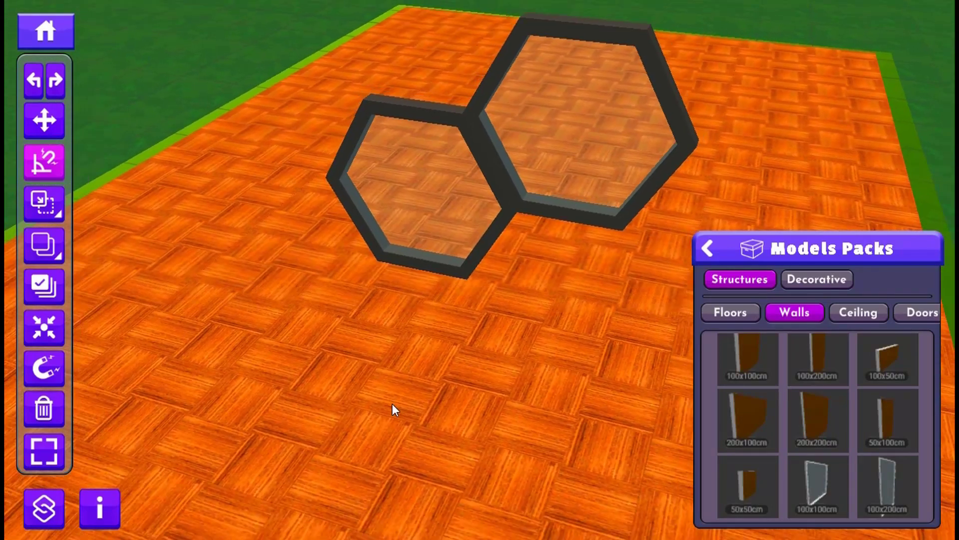